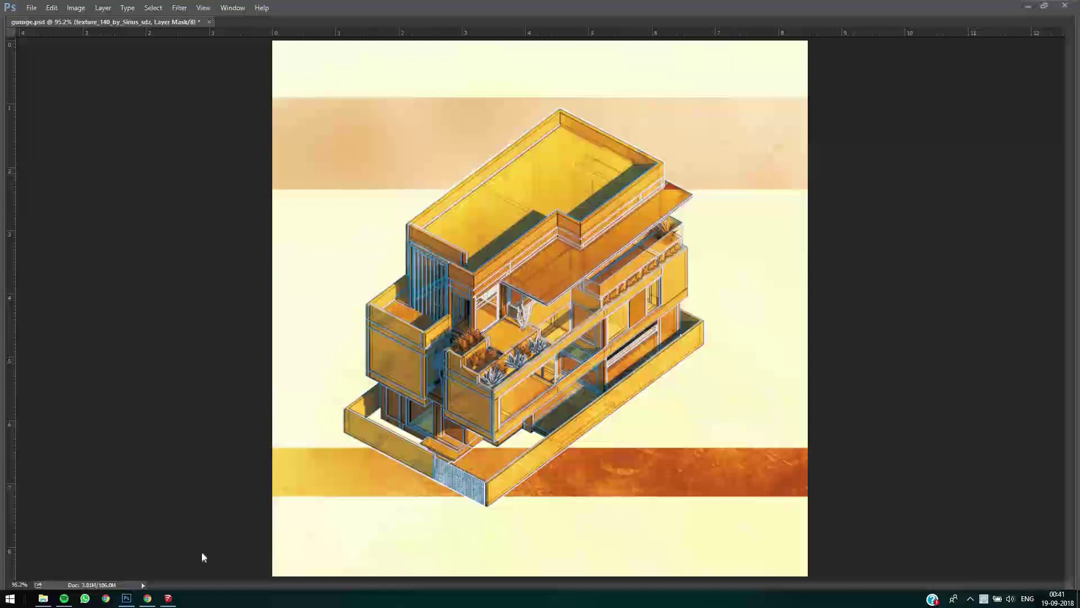
# Step: Switch to SketchUp and check the dimensions and aspect ratio options of the V-Ray render output
pyautogui.click(169, 600)
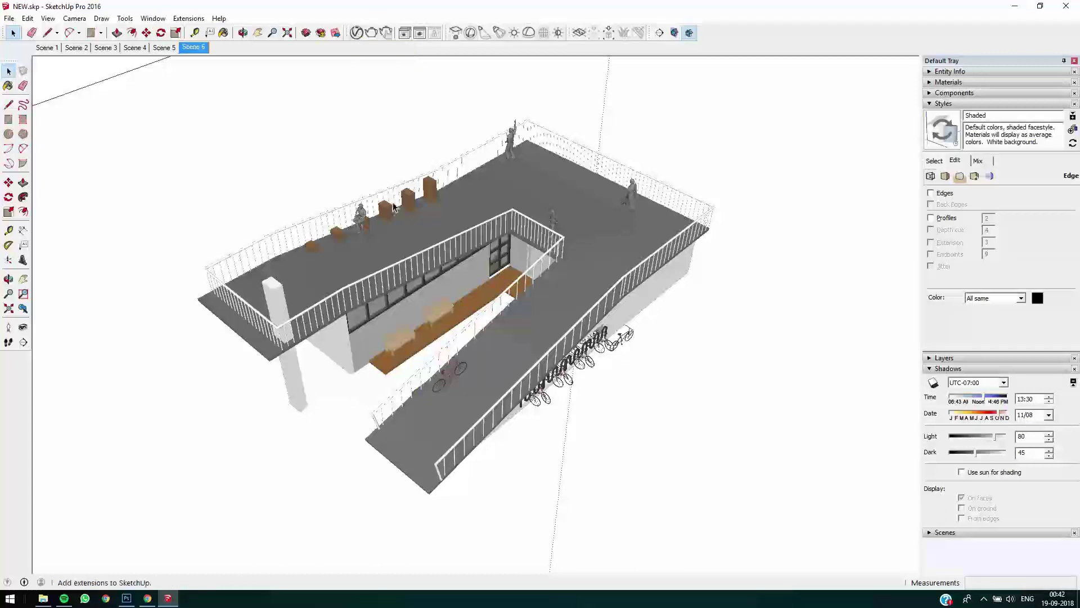
pyautogui.click(357, 34)
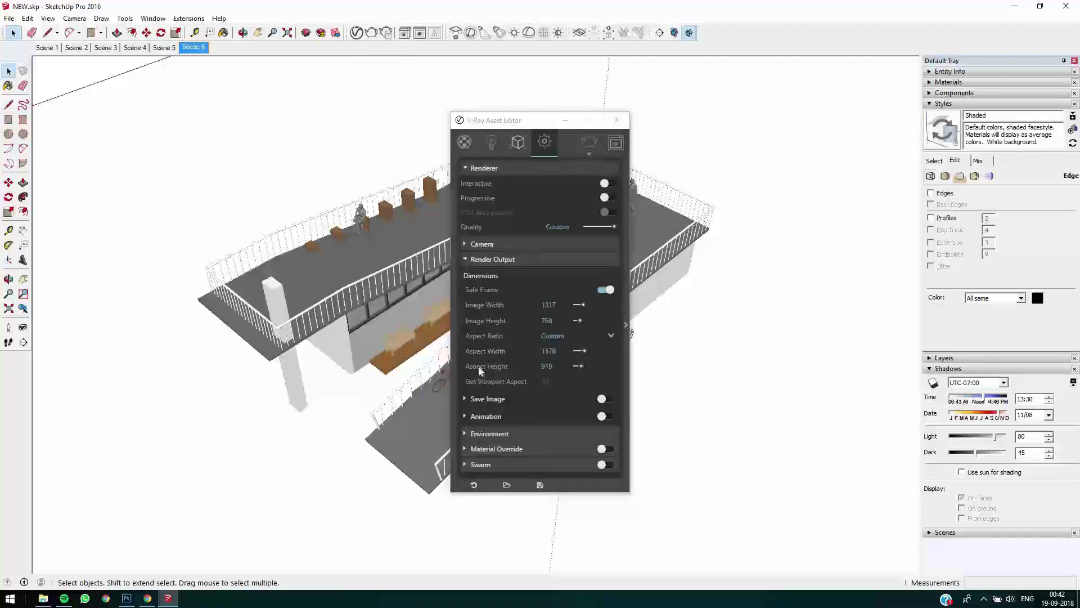
pyautogui.click(558, 336)
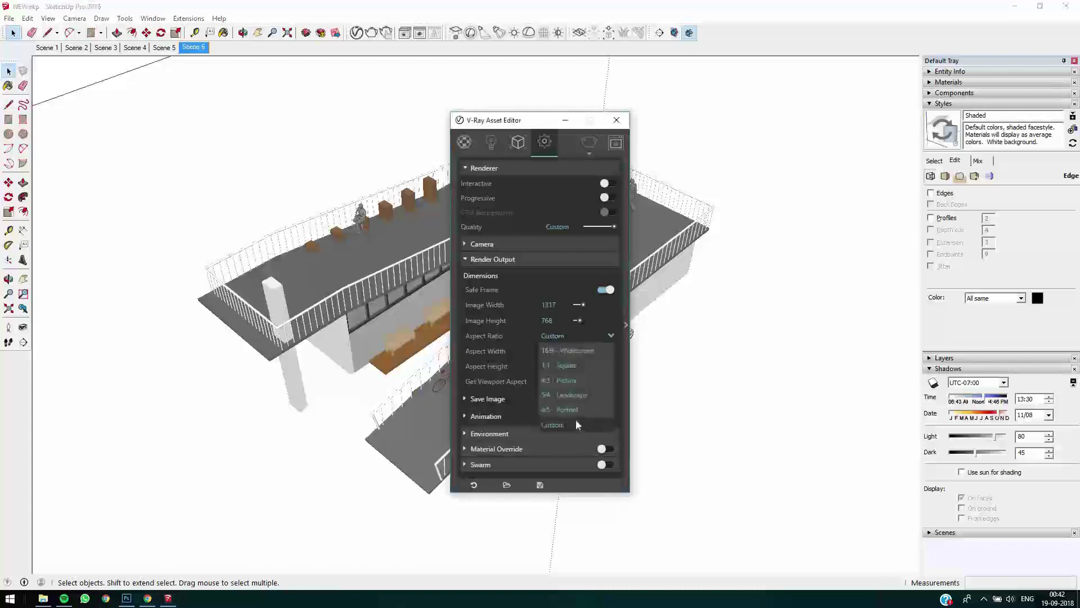
pyautogui.click(556, 340)
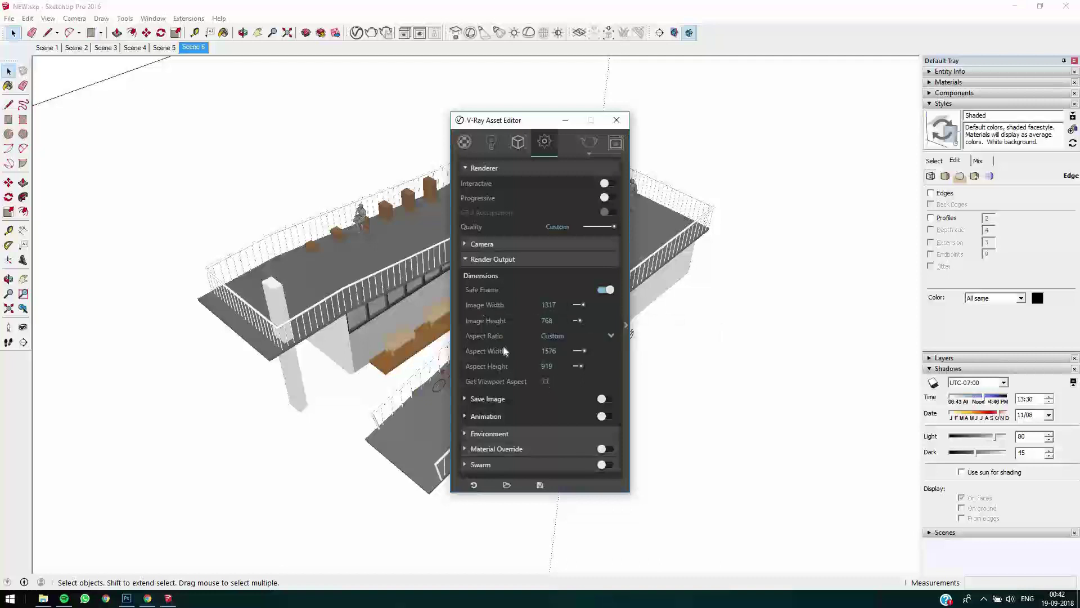
pyautogui.click(617, 125)
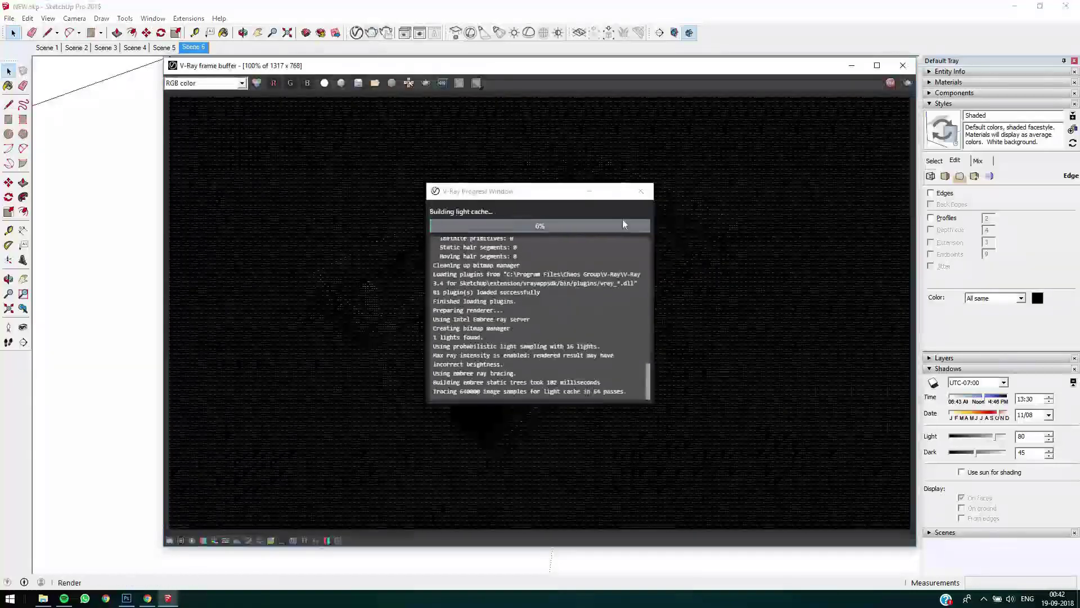
# Step: Render the scene with V-Ray and minimise the frame buffer and progress windows
pyautogui.click(856, 66)
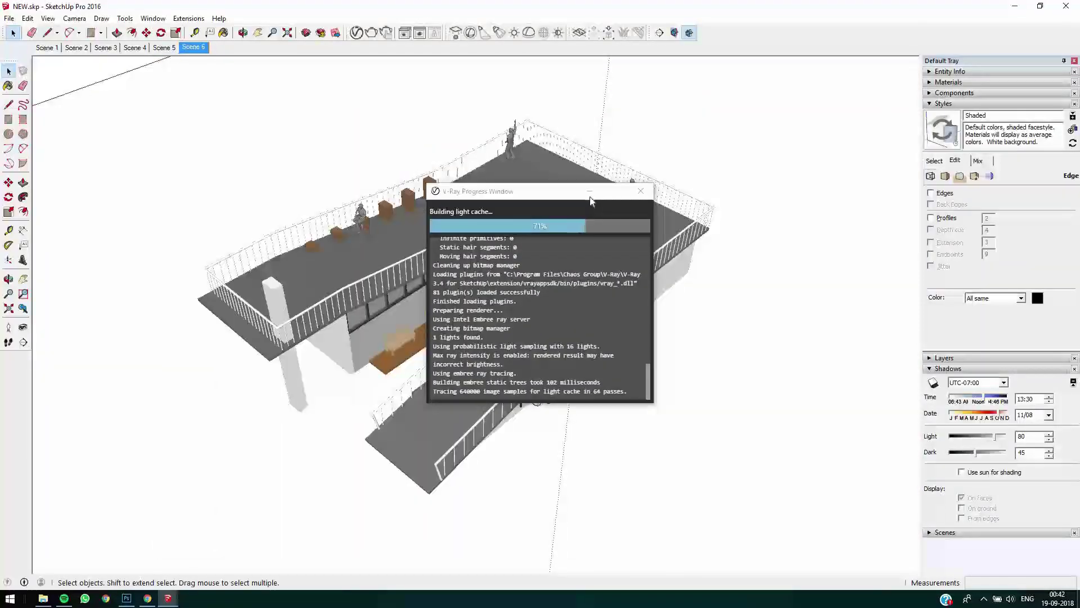
pyautogui.click(589, 191)
# Step: Apply the default Hidden Line style to the model, hide the guides and enable profiles
pyautogui.click(940, 162)
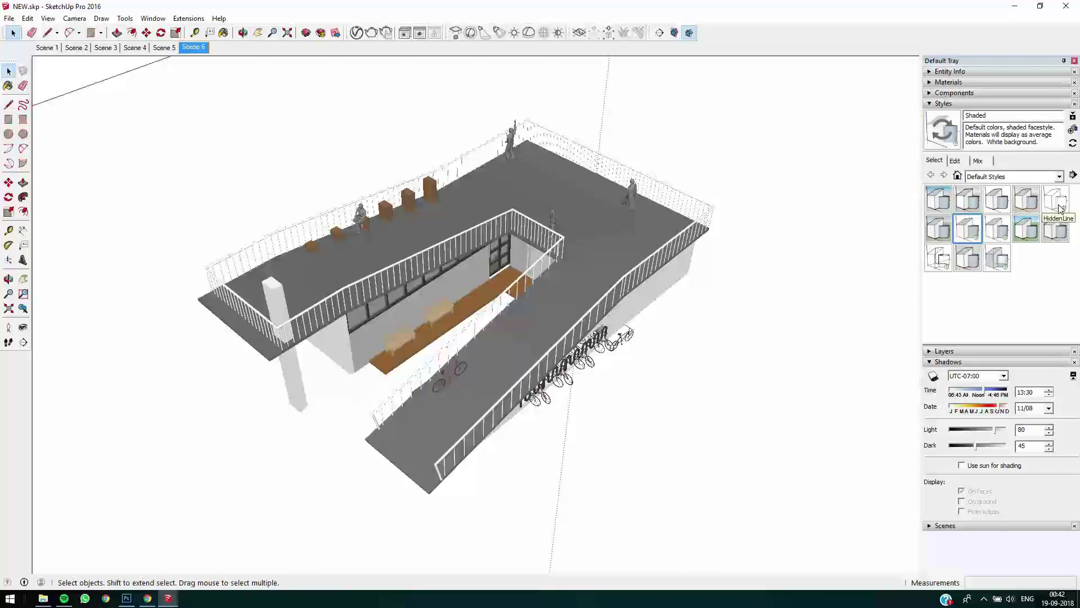
pyautogui.click(1058, 203)
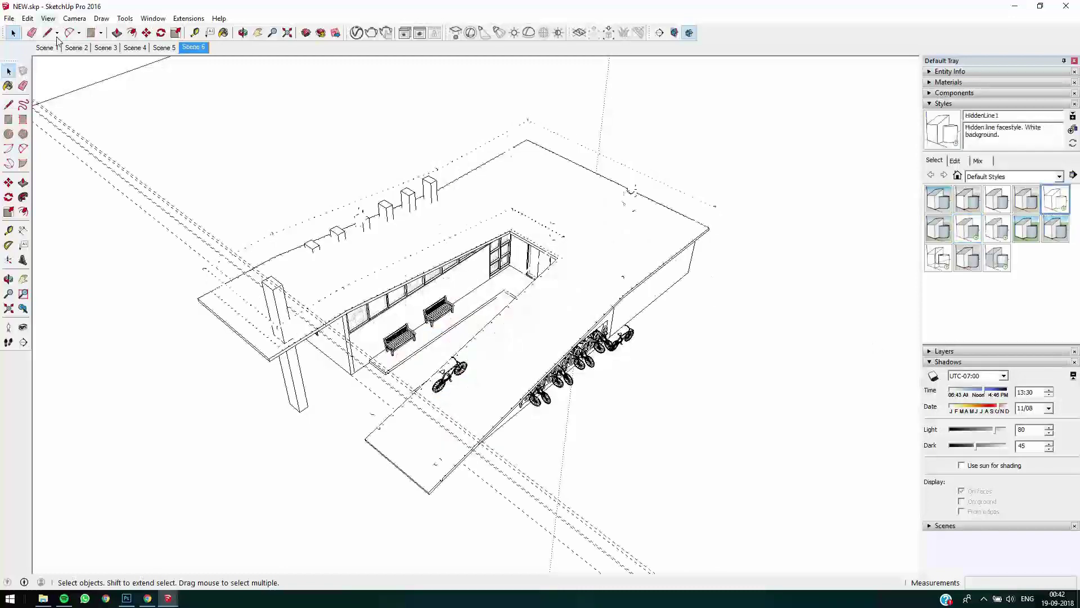
pyautogui.click(49, 19)
pyautogui.click(67, 108)
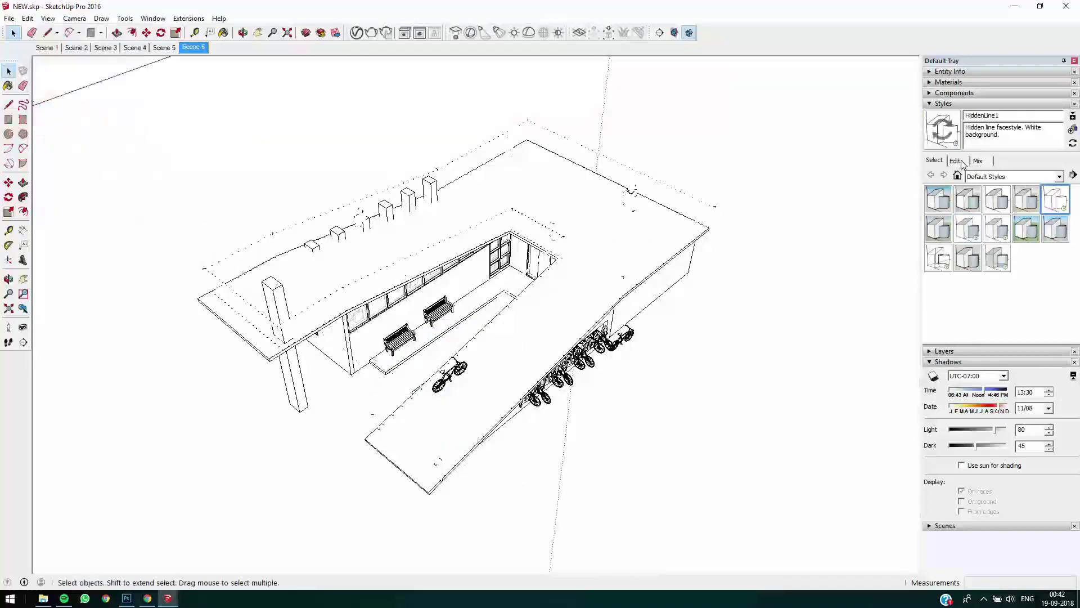
pyautogui.click(962, 162)
pyautogui.click(932, 218)
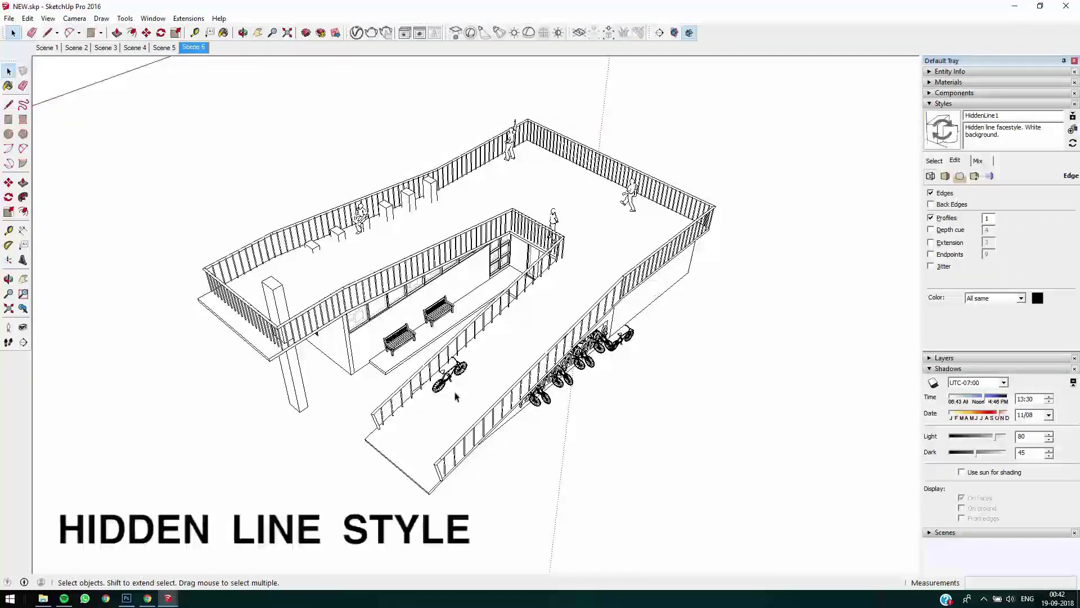
# Step: Export the view as a 2D JPEG named "Hidden line" into the GRaphic folder on the Desktop
pyautogui.click(9, 19)
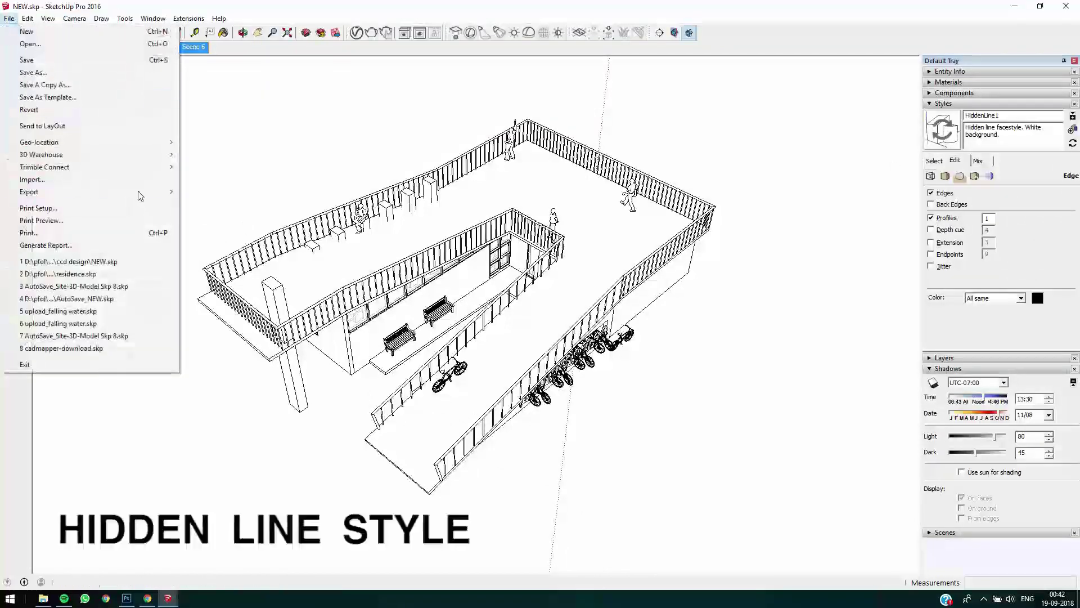
pyautogui.moveTo(112, 192)
pyautogui.click(239, 208)
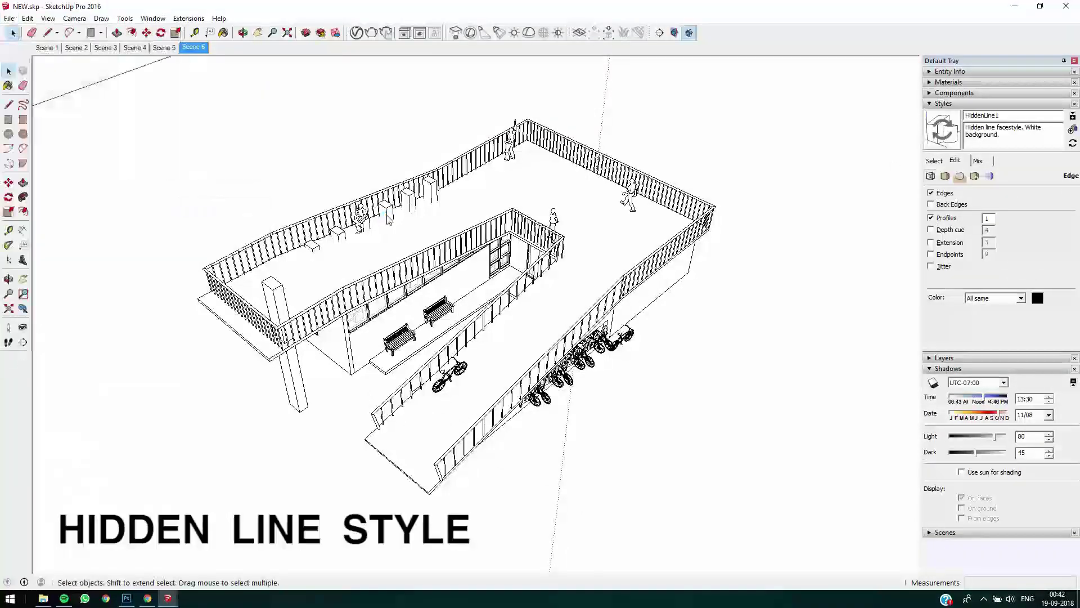
pyautogui.click(400, 258)
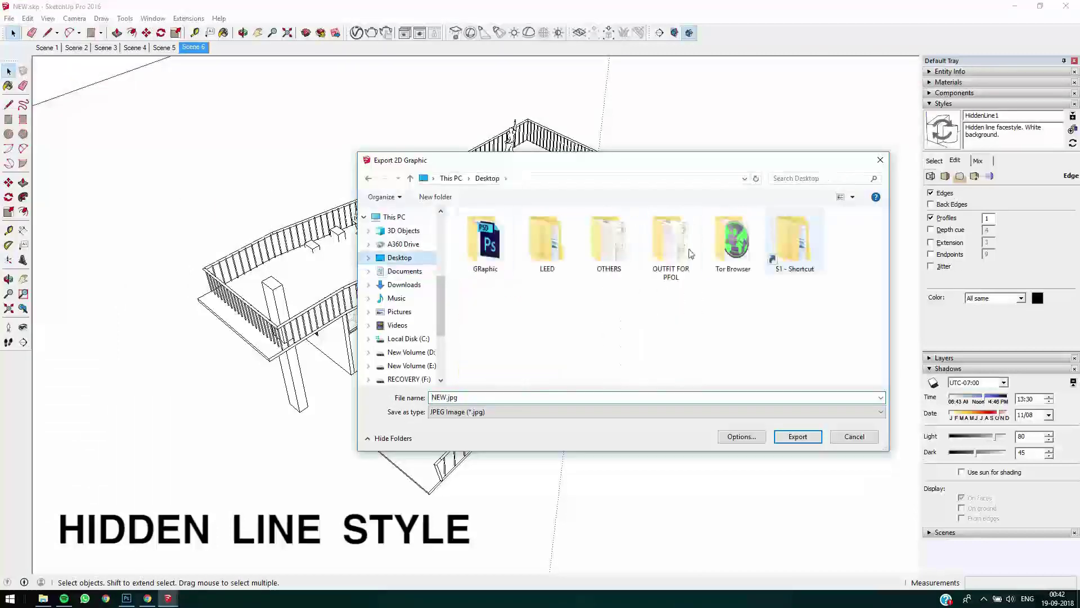
pyautogui.doubleClick(488, 244)
pyautogui.click(472, 397)
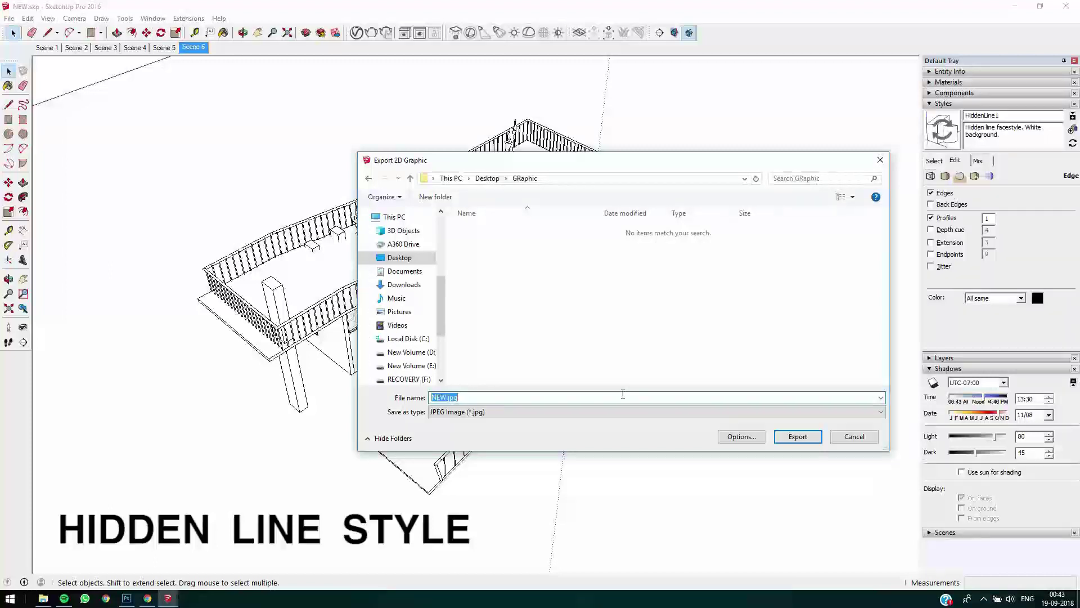
pyautogui.write('Hi')
pyautogui.write('dden 1')
pyautogui.press('Return')
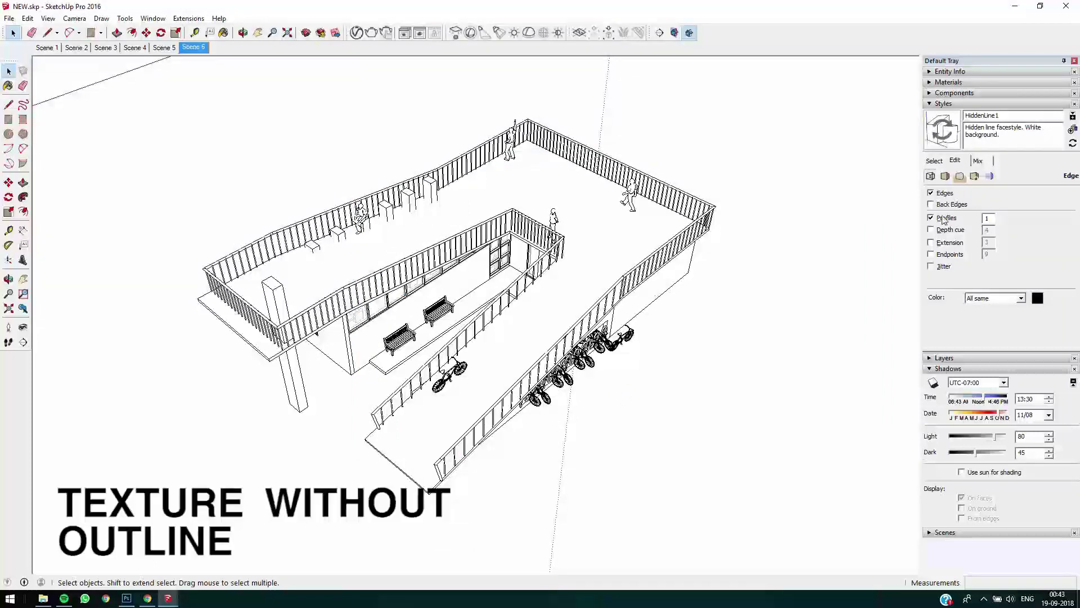
# Step: Apply the default Shaded style to the model, hide the guides and turn off edges
pyautogui.click(934, 161)
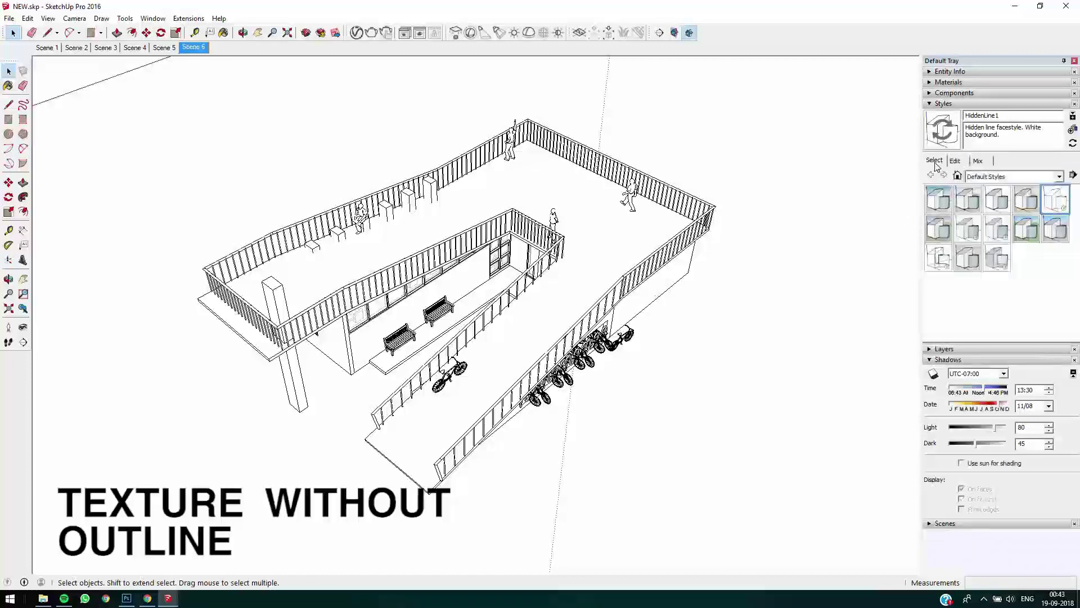
pyautogui.click(968, 229)
pyautogui.click(48, 18)
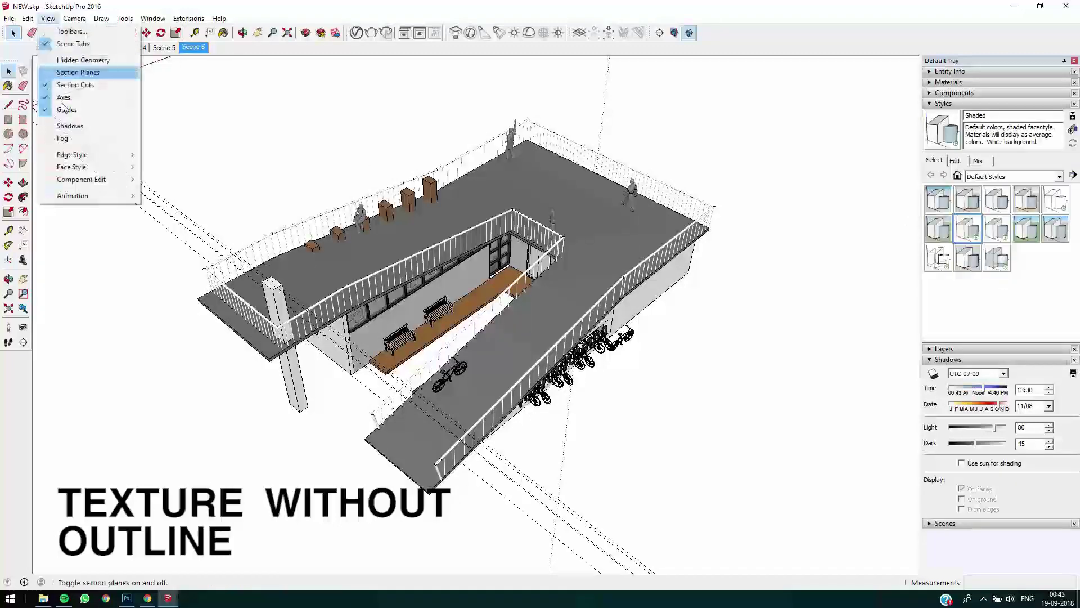
pyautogui.click(63, 110)
pyautogui.click(955, 161)
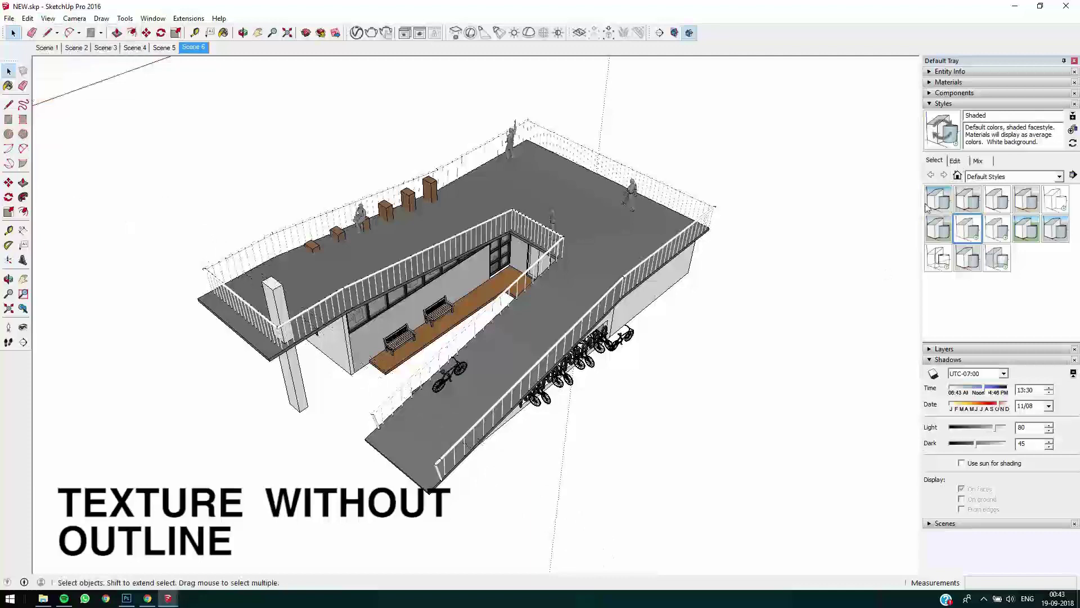
pyautogui.click(932, 193)
# Step: Export the shaded view without outlines as a 2D JPEG named "TEXT" in the GRaphic folder
pyautogui.click(9, 18)
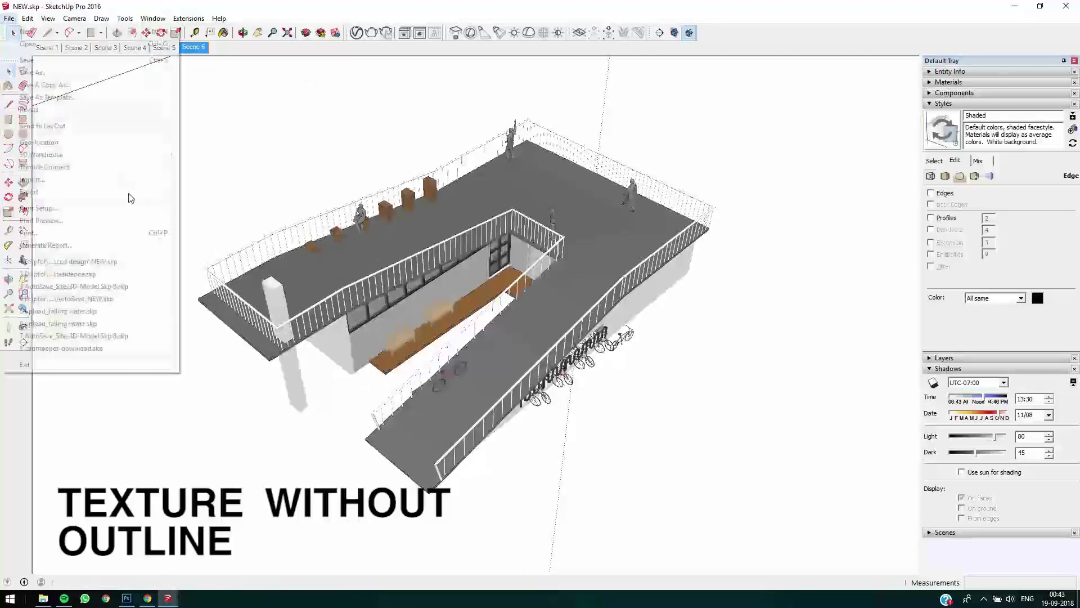
pyautogui.click(228, 205)
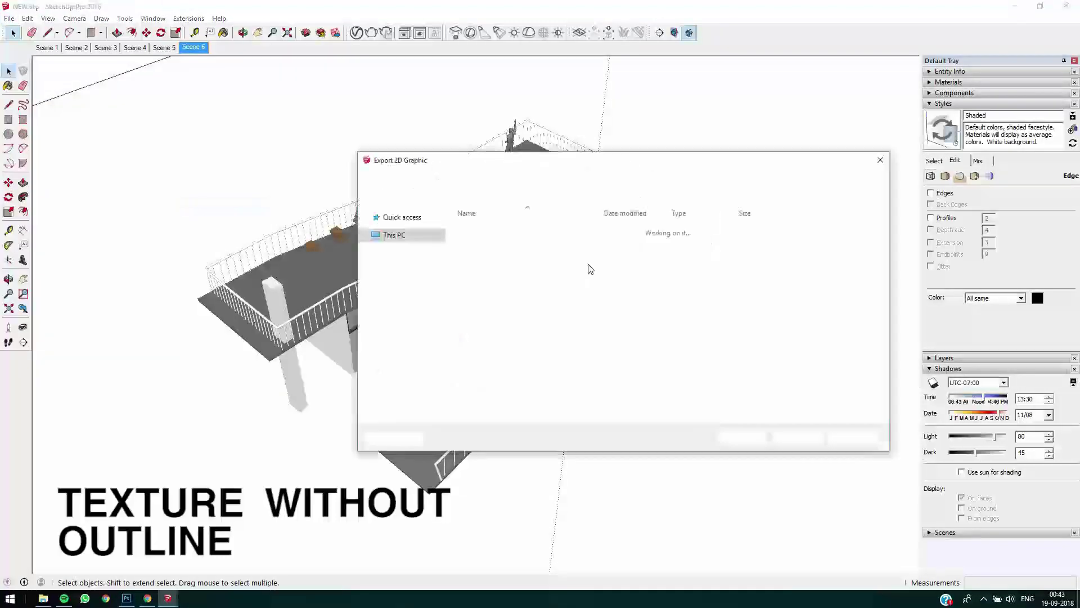
pyautogui.write('TEXT')
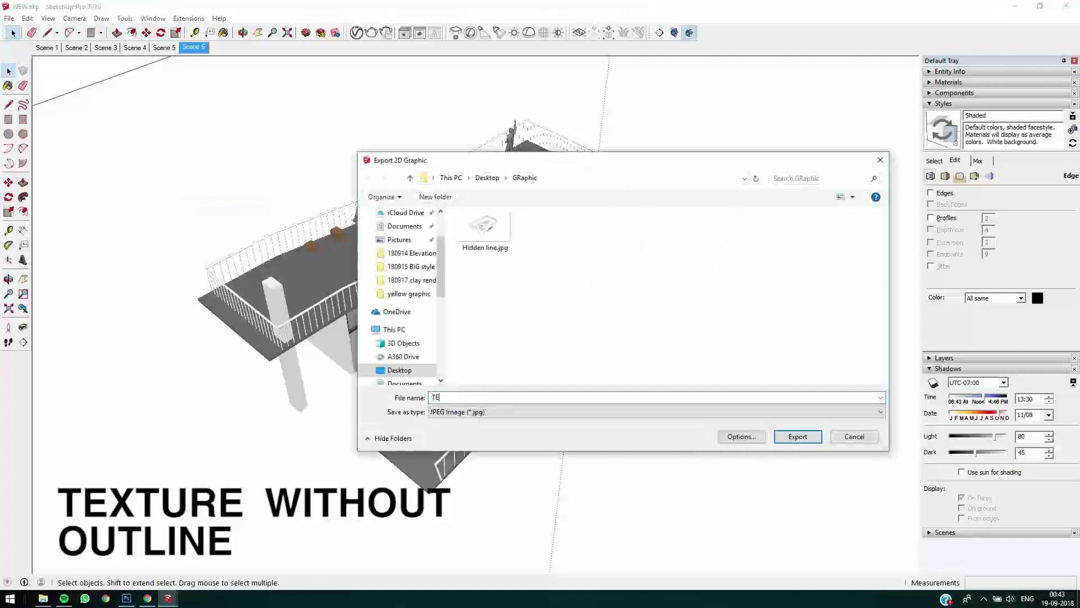
pyautogui.press('Return')
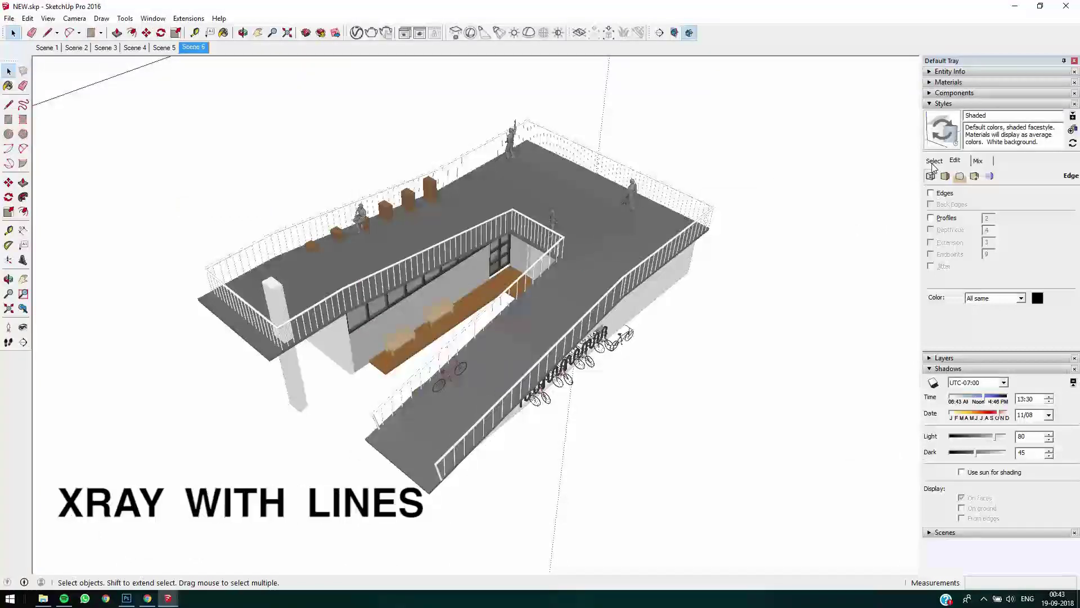
# Step: Turn on the X-ray face style for the shaded model without edges
pyautogui.click(933, 163)
pyautogui.click(960, 161)
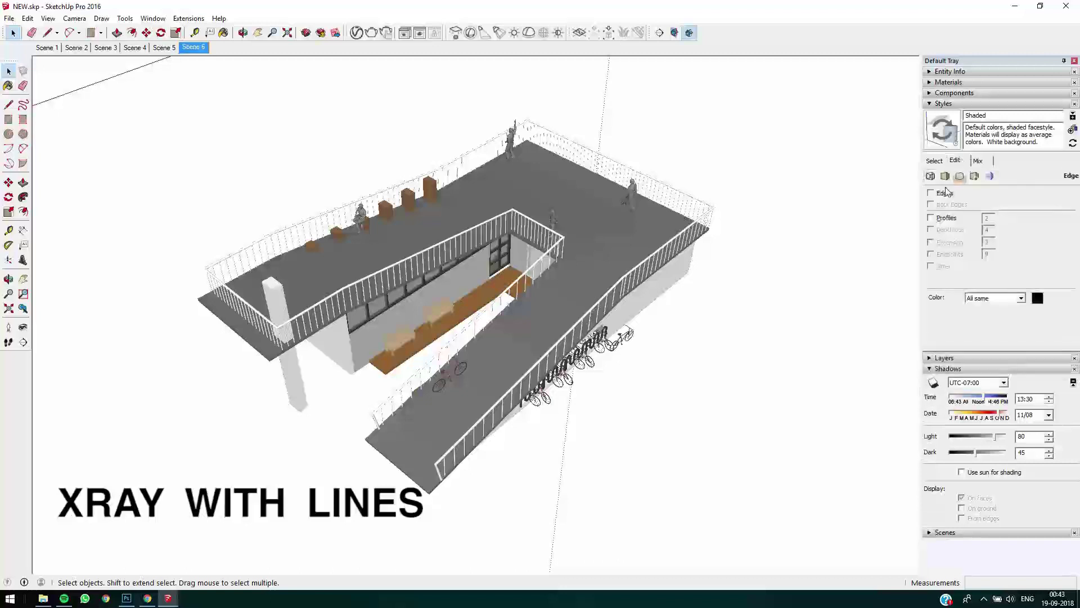
pyautogui.click(48, 18)
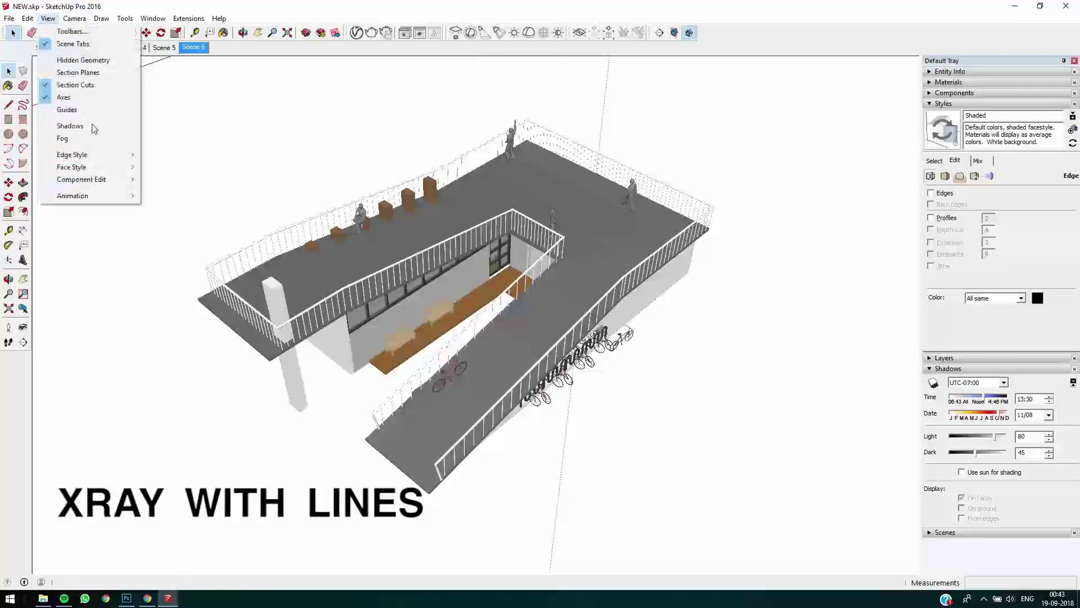
pyautogui.moveTo(113, 167)
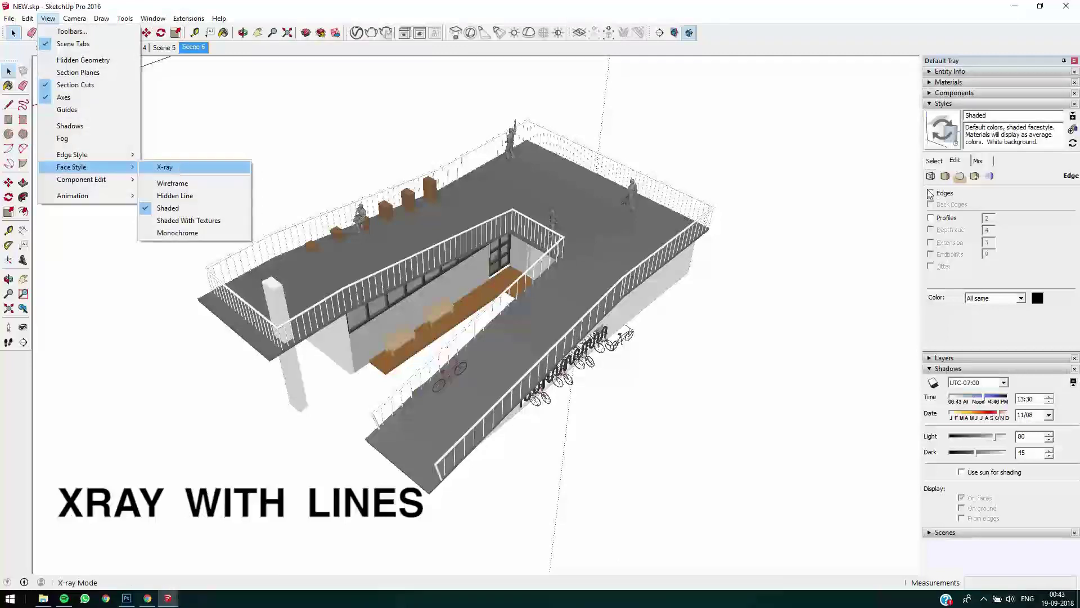
pyautogui.click(181, 168)
# Step: Apply the default Hidden Line style and turn on the X-ray face style
pyautogui.click(934, 161)
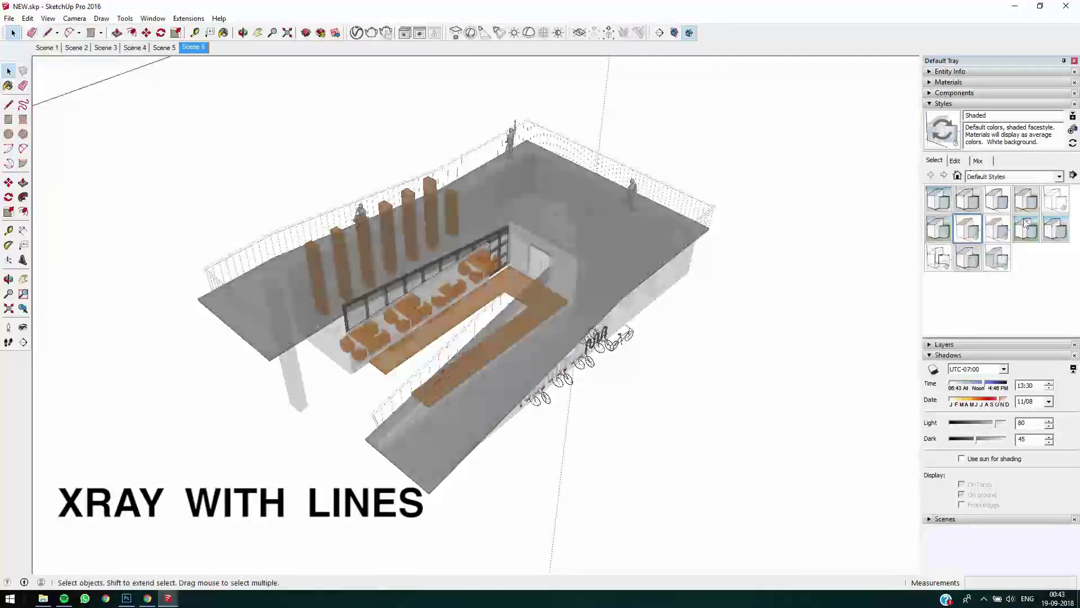
pyautogui.click(1056, 204)
pyautogui.click(49, 19)
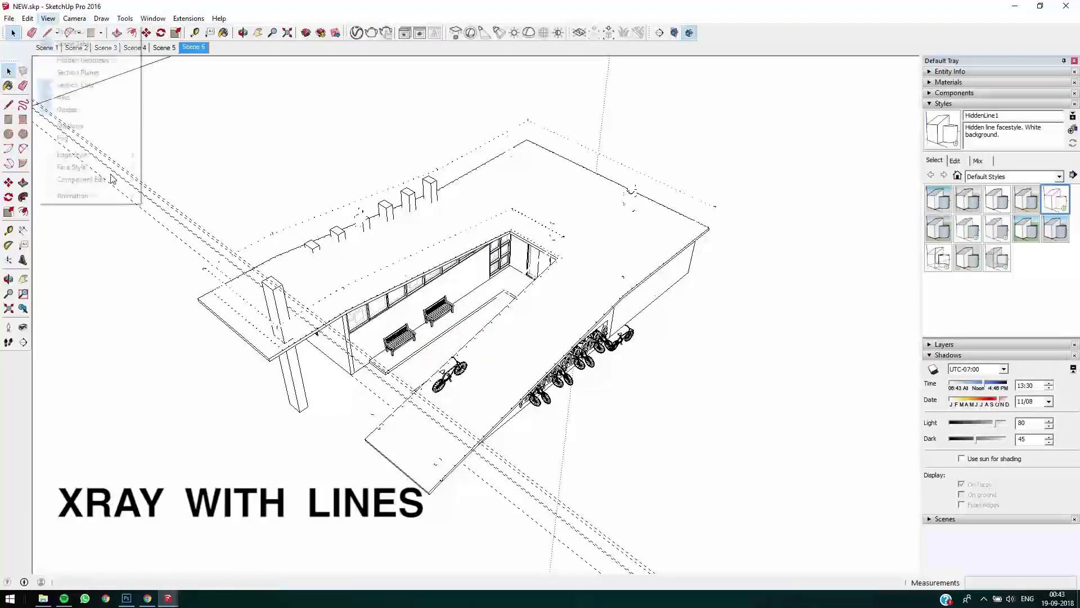
pyautogui.moveTo(112, 168)
pyautogui.click(161, 168)
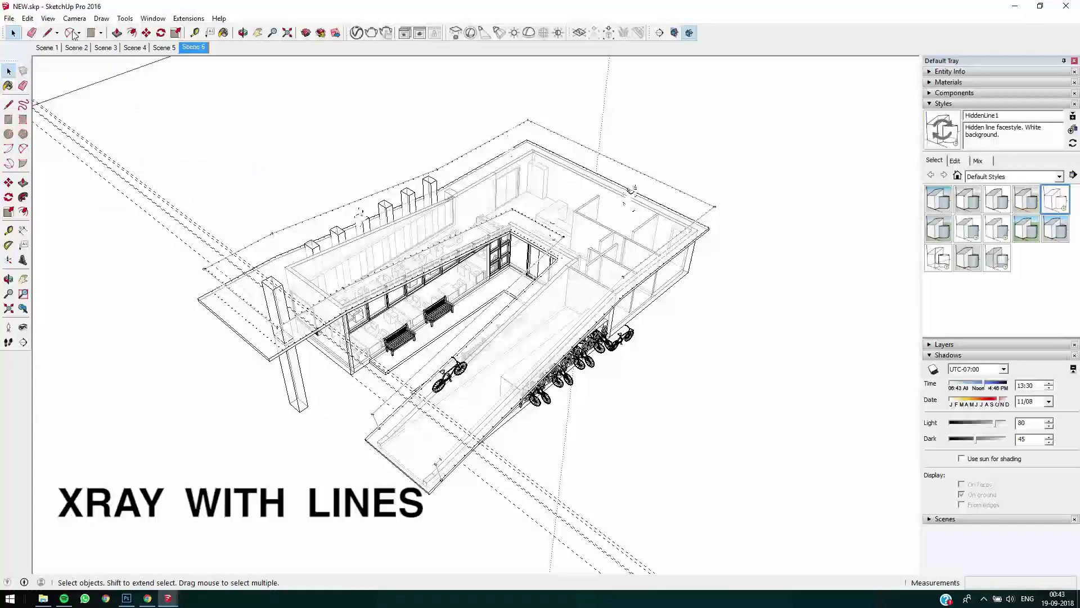
# Step: Hide the guides and enable profiles for the X-ray line view
pyautogui.click(48, 18)
pyautogui.click(62, 109)
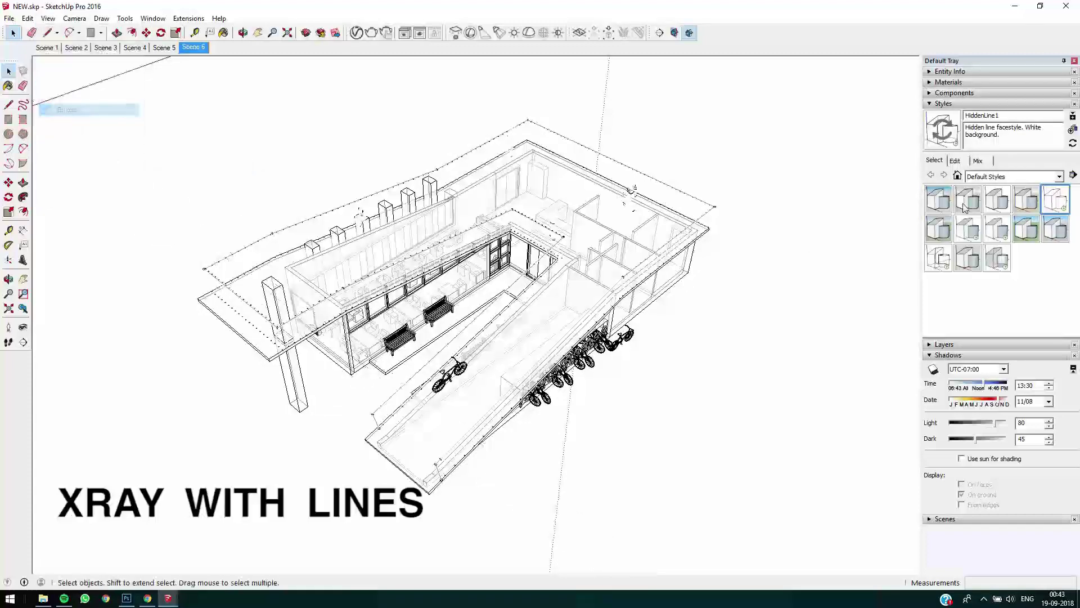
pyautogui.click(956, 161)
pyautogui.click(932, 218)
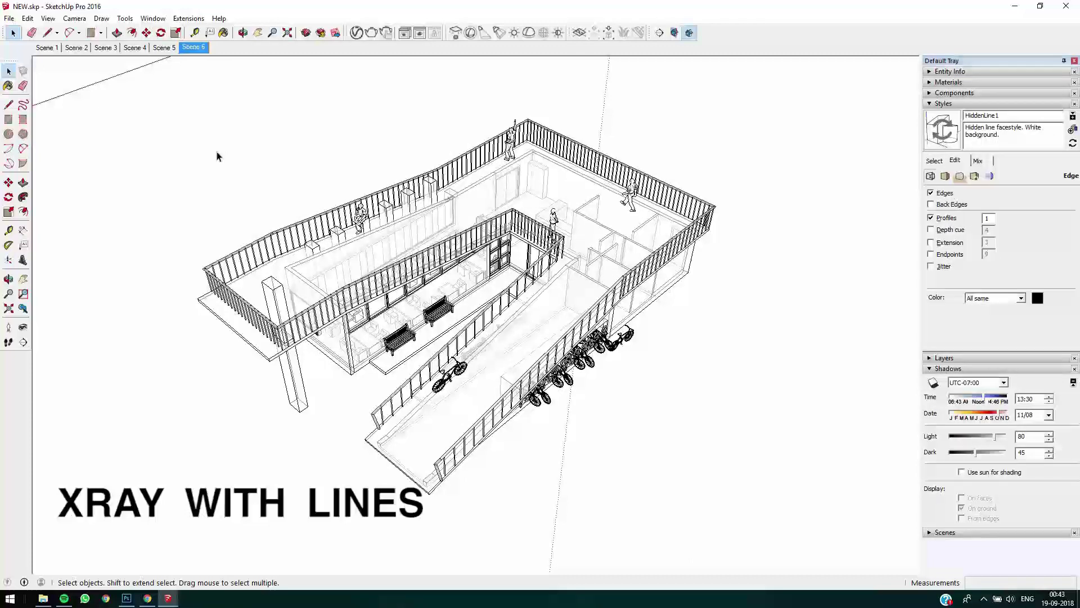
# Step: Export the X-ray line view as a 2D JPEG named "XRAY" in the GRaphic folder
pyautogui.click(9, 18)
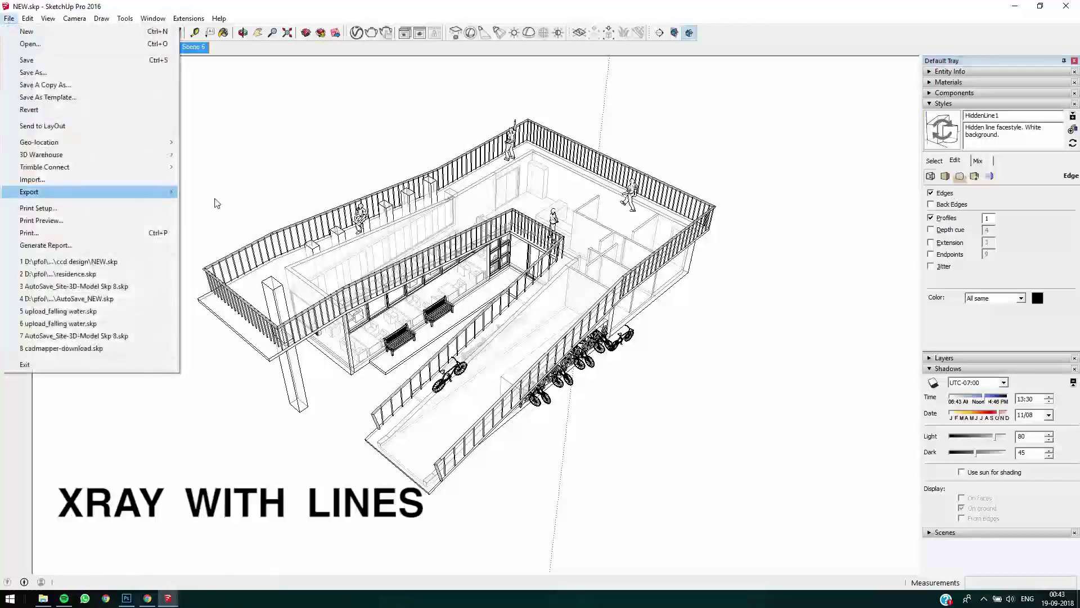
pyautogui.moveTo(85, 192)
pyautogui.press('Return')
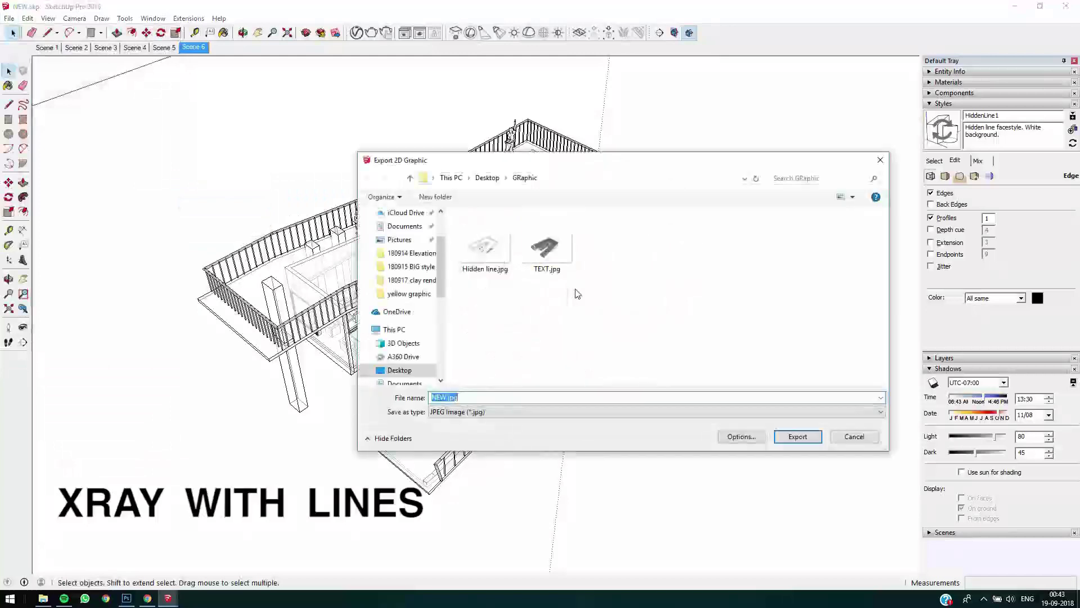
pyautogui.write('Xr')
pyautogui.press('BackSpace')
pyautogui.press('BackSpace')
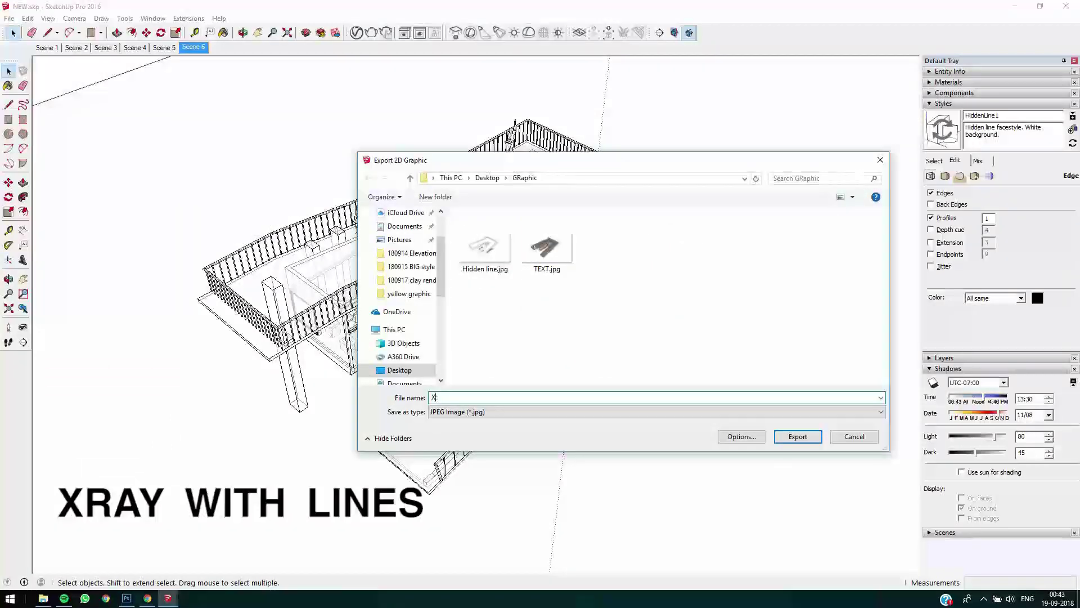
pyautogui.write('RAY')
pyautogui.press('Return')
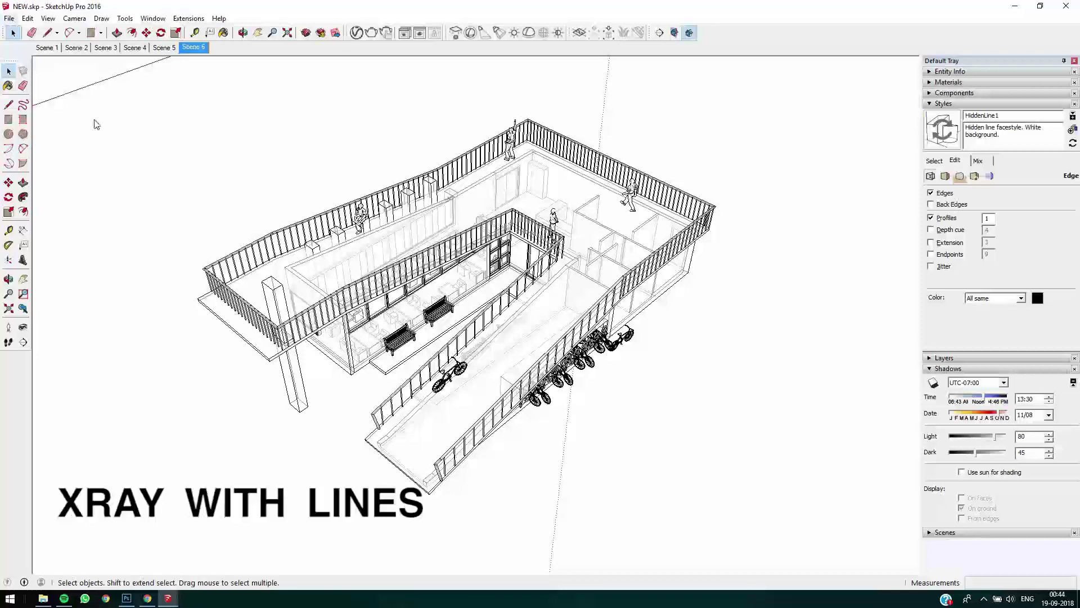
# Step: Set up a shadows-only view with shadows on faces only, X-ray off, and edges and profiles hidden
pyautogui.click(9, 18)
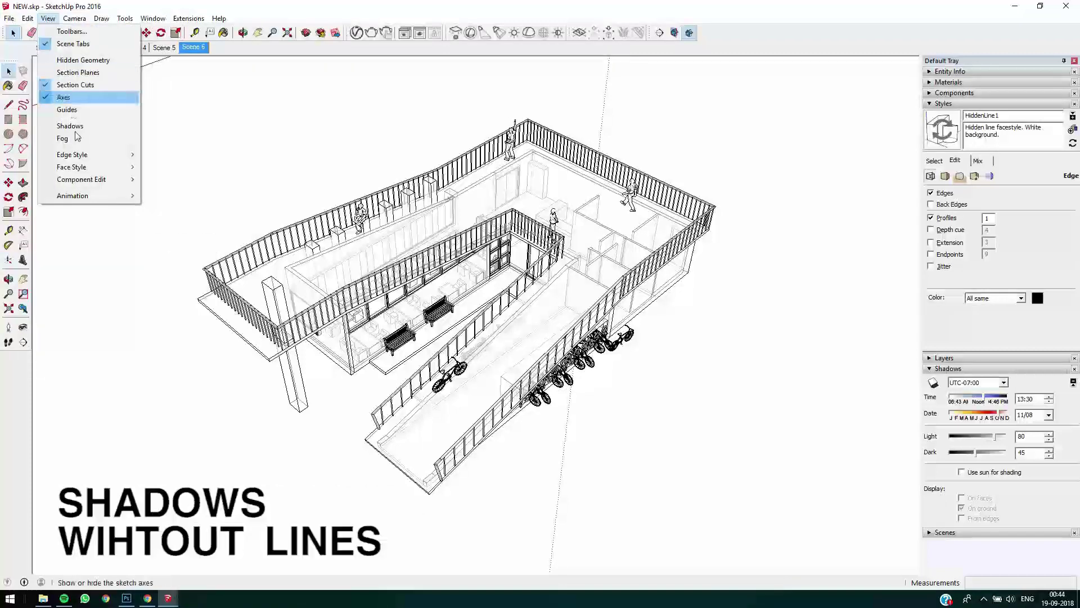
pyautogui.click(70, 126)
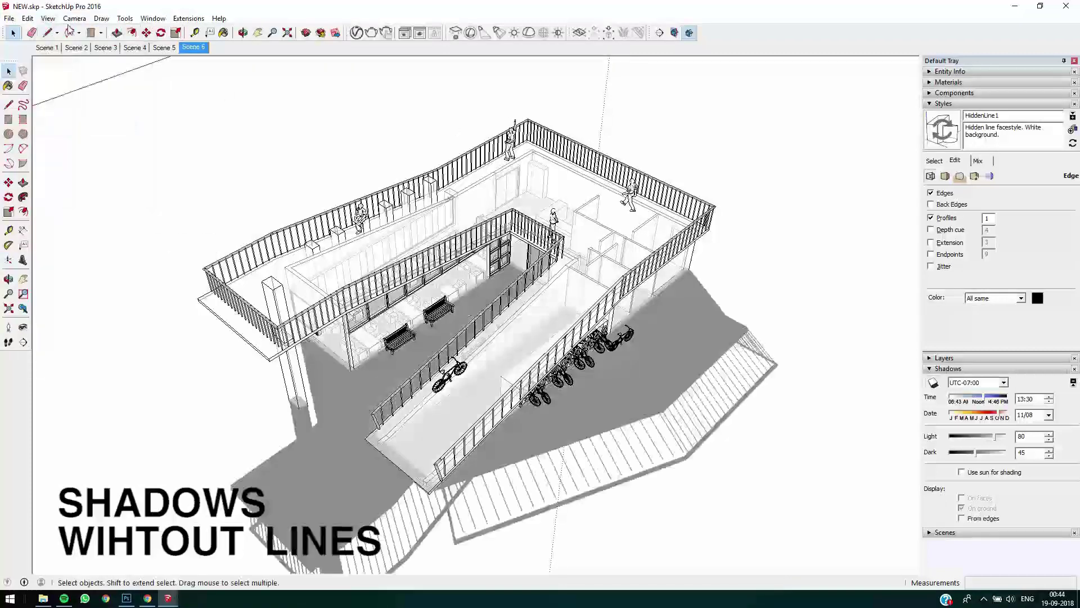
pyautogui.click(48, 18)
pyautogui.moveTo(101, 166)
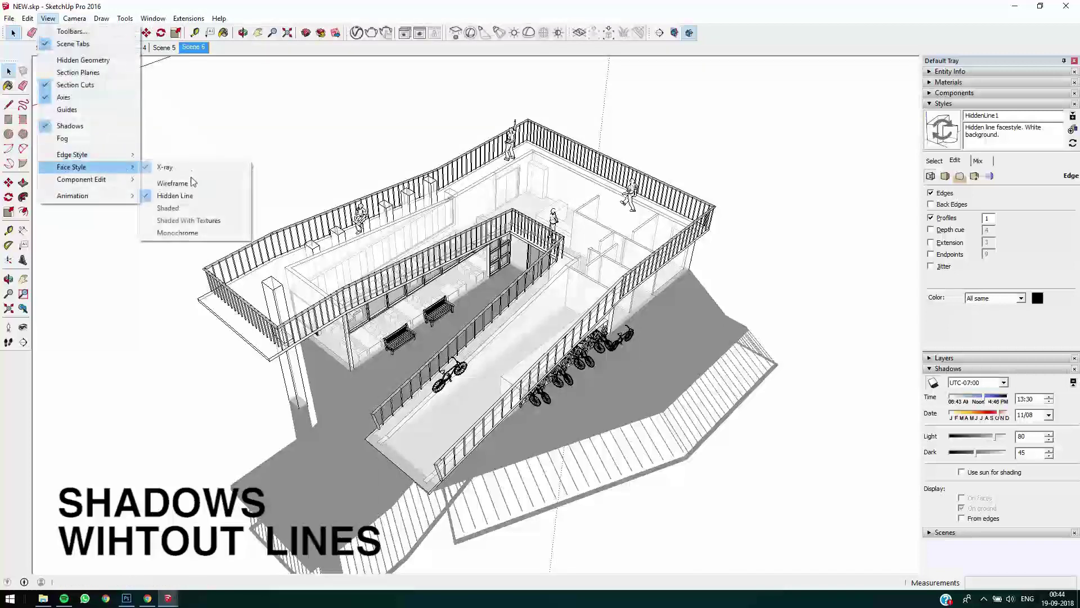
pyautogui.click(190, 169)
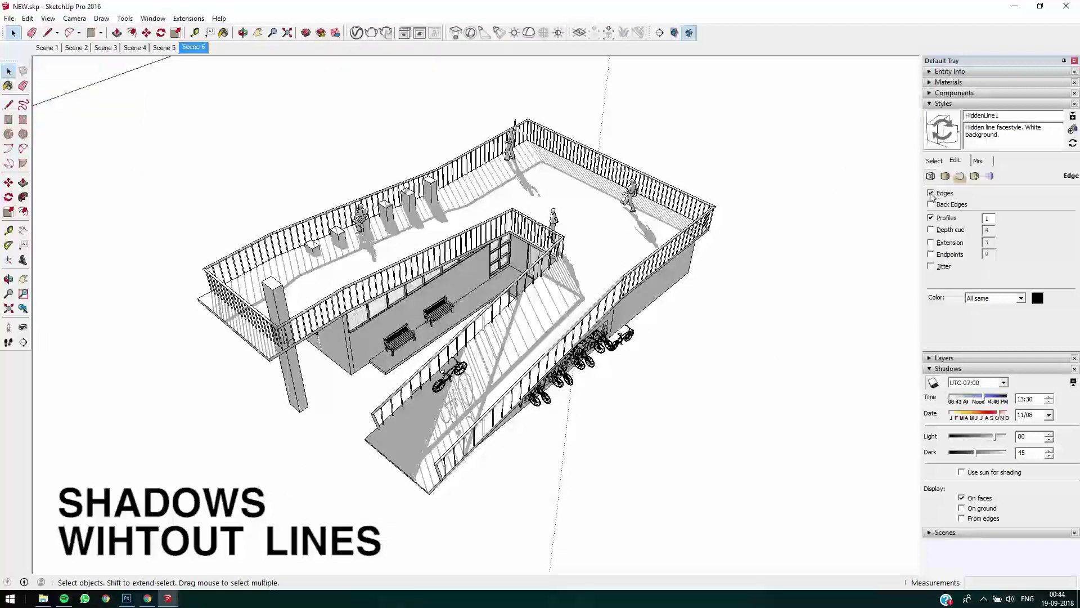
pyautogui.click(931, 217)
pyautogui.click(931, 192)
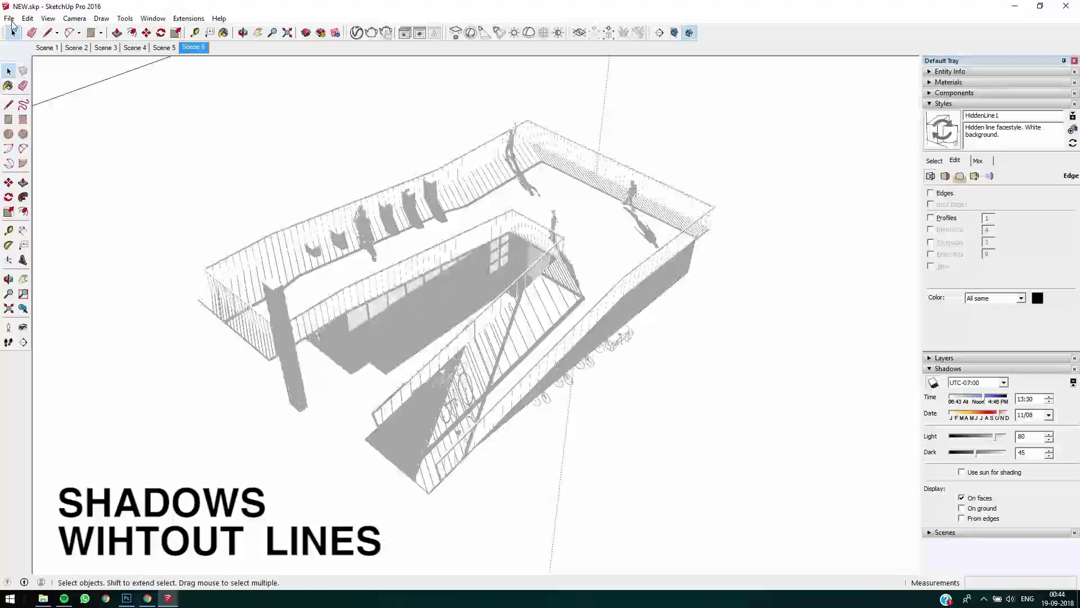
# Step: Export the shadow view as a 2D JPEG named "Shadows" in the GRaphic folder
pyautogui.click(9, 18)
pyautogui.moveTo(163, 192)
pyautogui.click(228, 194)
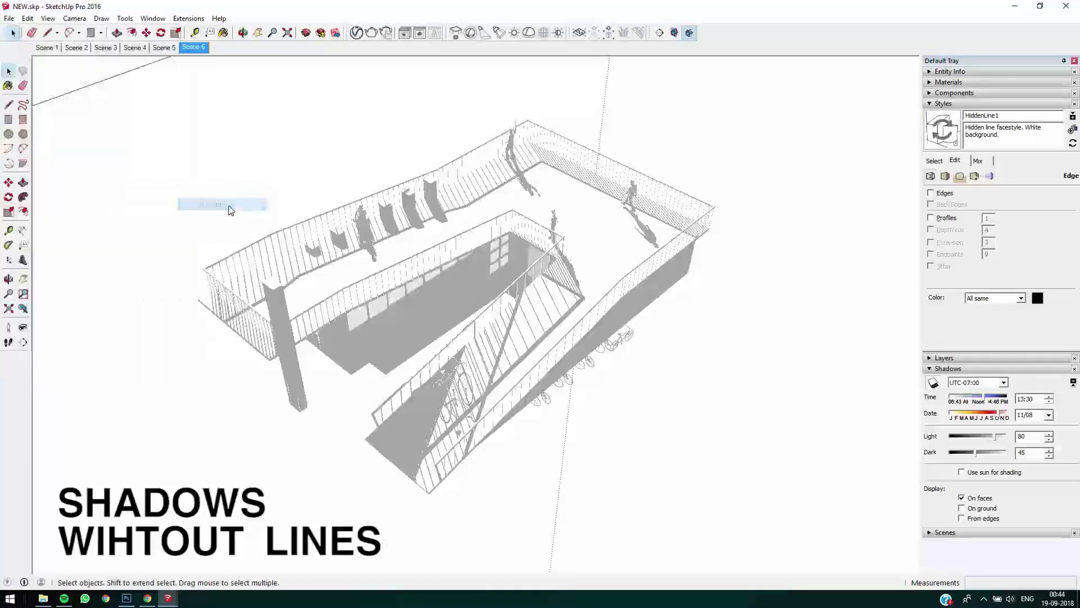
pyautogui.write('Shado')
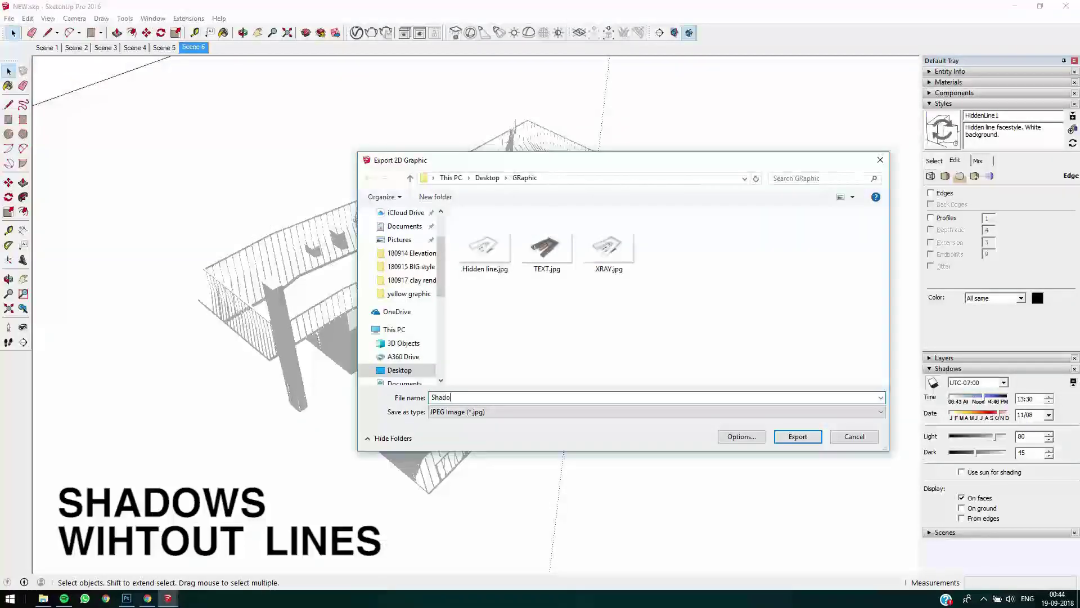
pyautogui.write('ws')
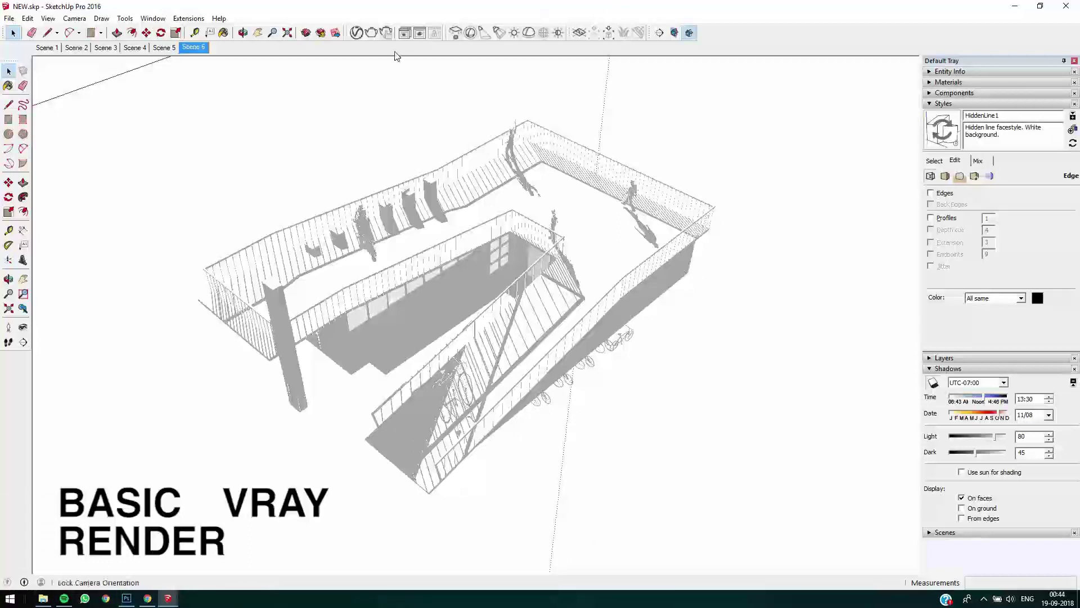
# Step: Show the V-Ray frame buffer and save the render as a PNG named "Render" in the GRaphic folder
pyautogui.click(419, 34)
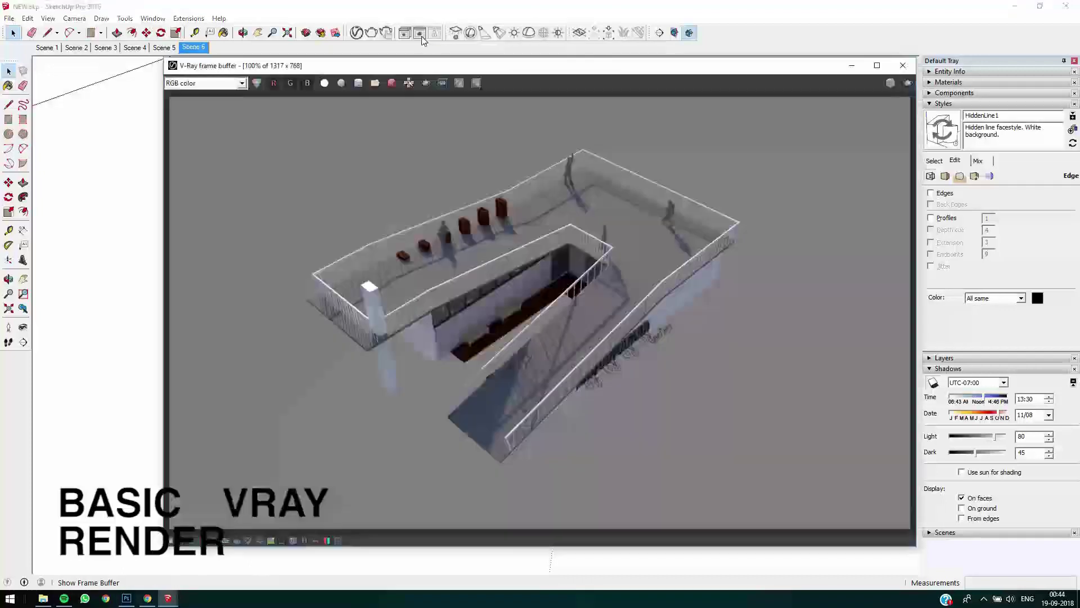
pyautogui.click(358, 83)
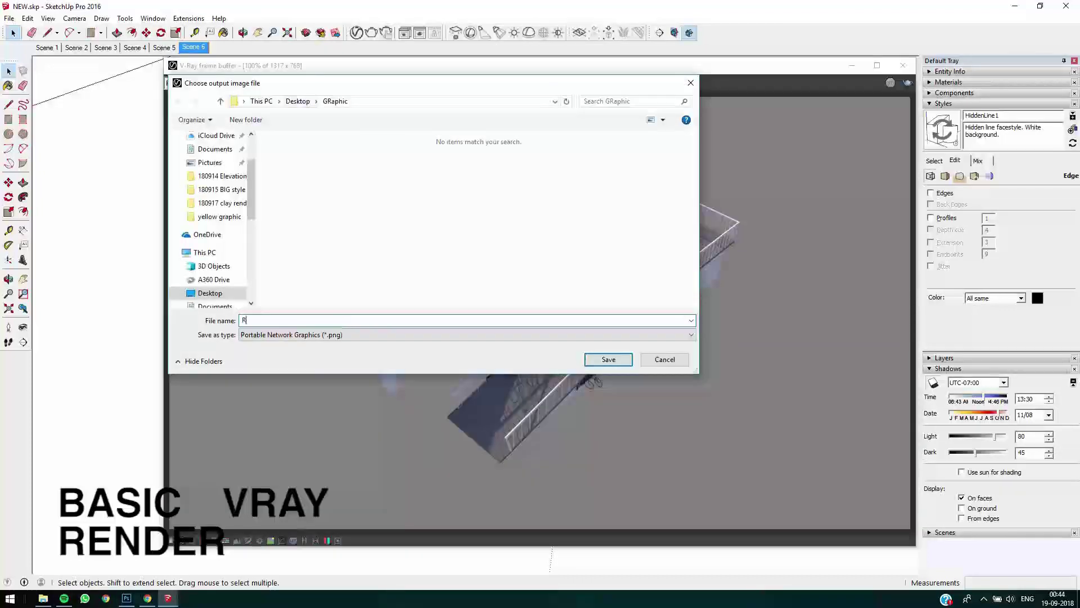
pyautogui.write('er')
pyautogui.press('Return')
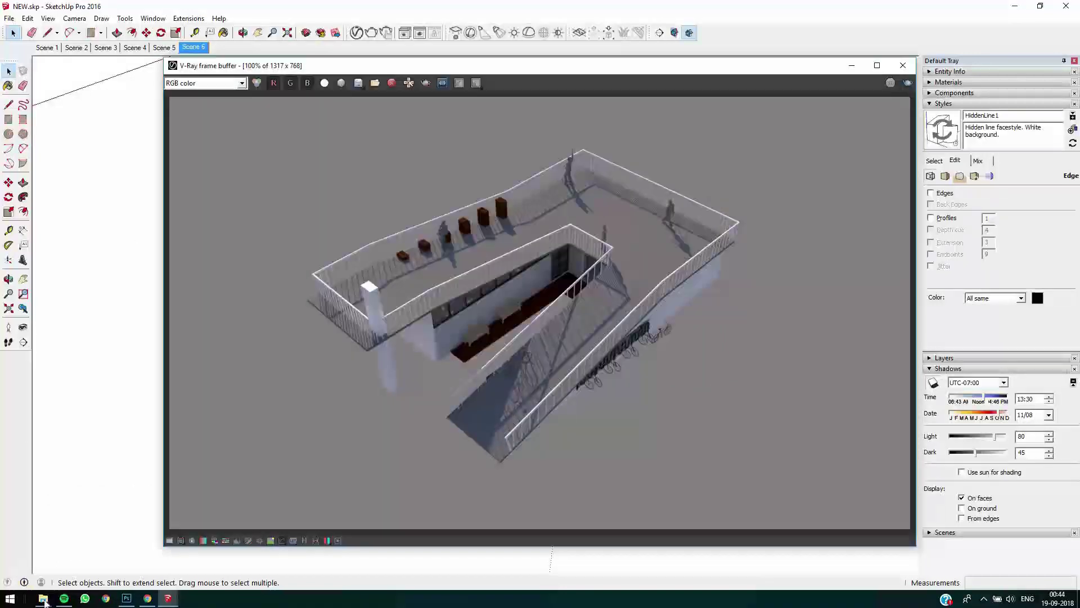
# Step: Switch to File Explorer, go to the GRaphic folder on the Desktop and open TEXT.jpg in Photoshop
pyautogui.click(44, 598)
pyautogui.hotkey('alt', 'Tab')
pyautogui.click(41, 127)
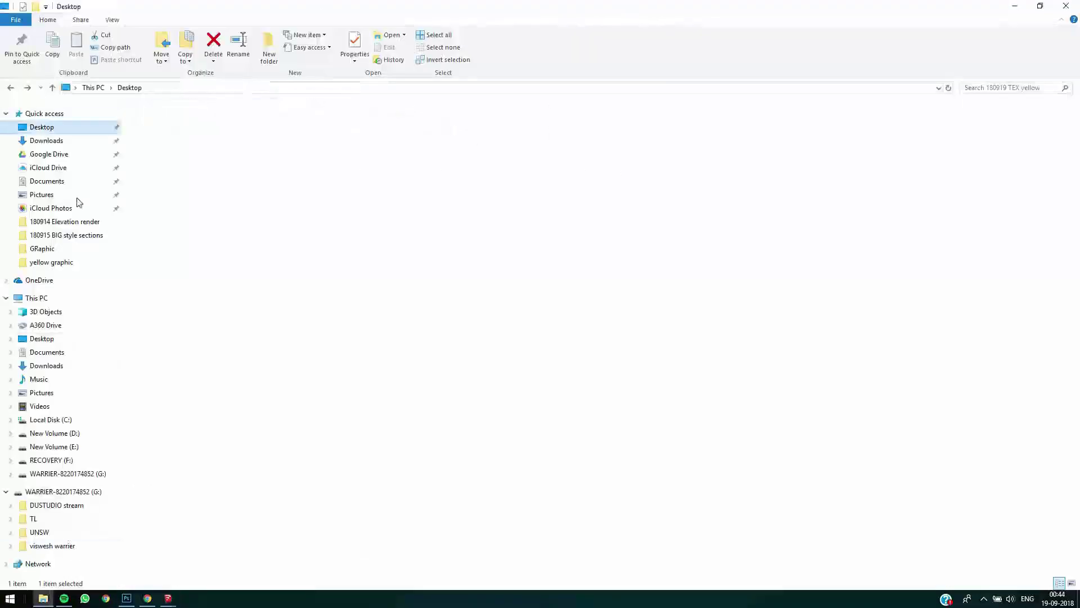
pyautogui.doubleClick(162, 162)
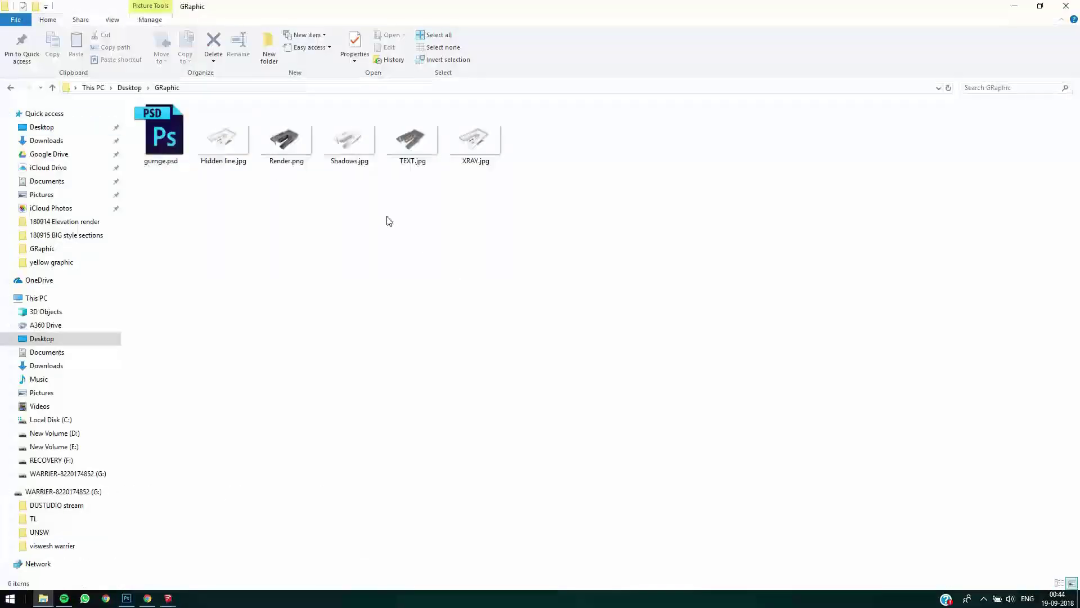
pyautogui.keyDown('ctrl'); pyautogui.scroll(3, 388, 221); pyautogui.keyUp('ctrl')
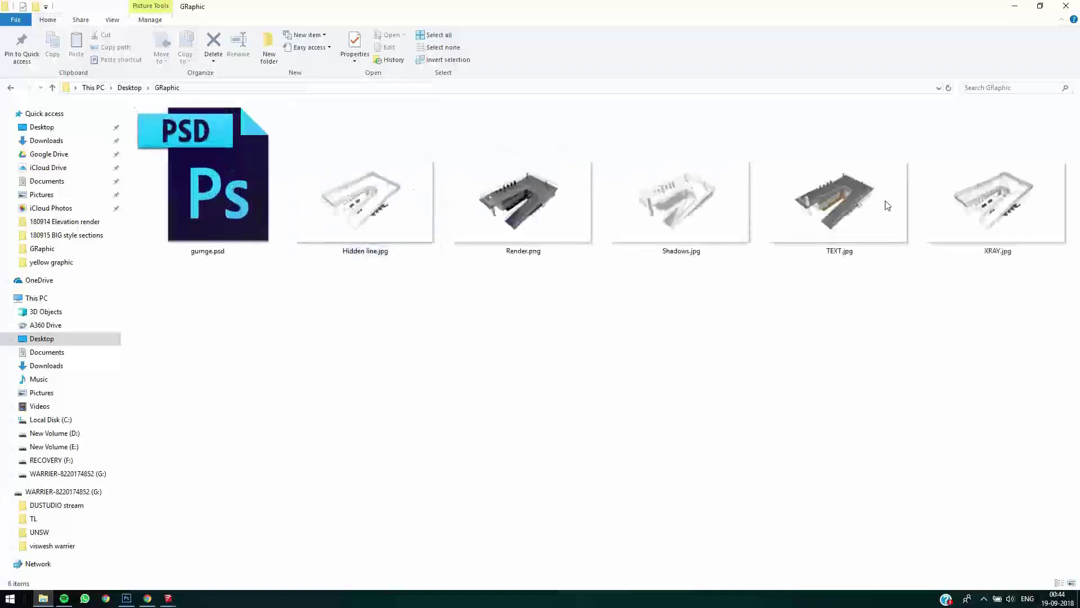
pyautogui.moveTo(844, 236); pyautogui.dragTo(314, 12)
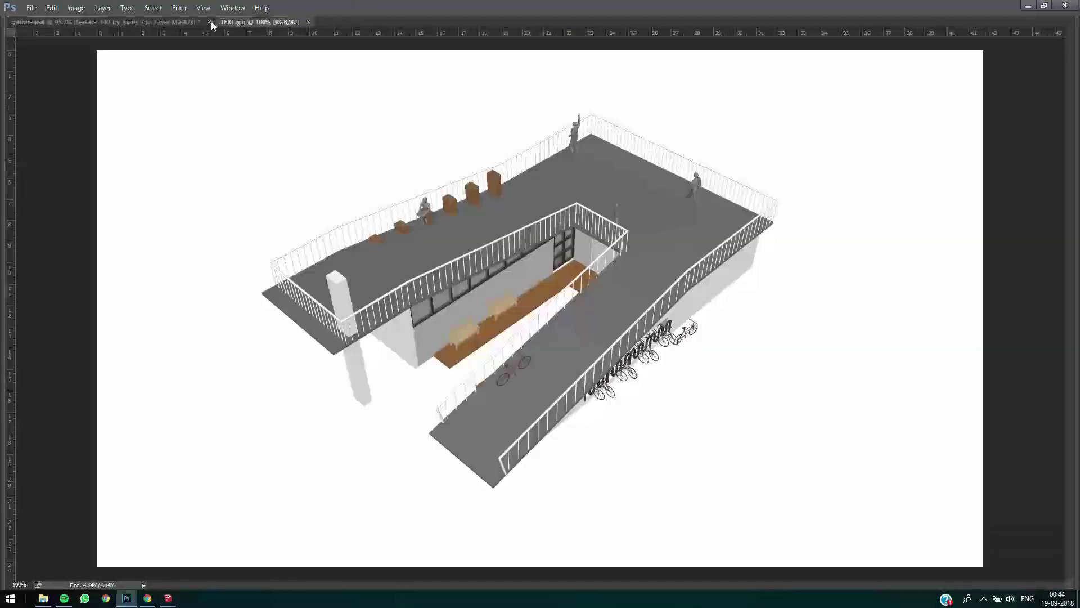
# Step: Close gurnge.psd without saving its changes and bring back the hidden workspace tools
pyautogui.click(208, 22)
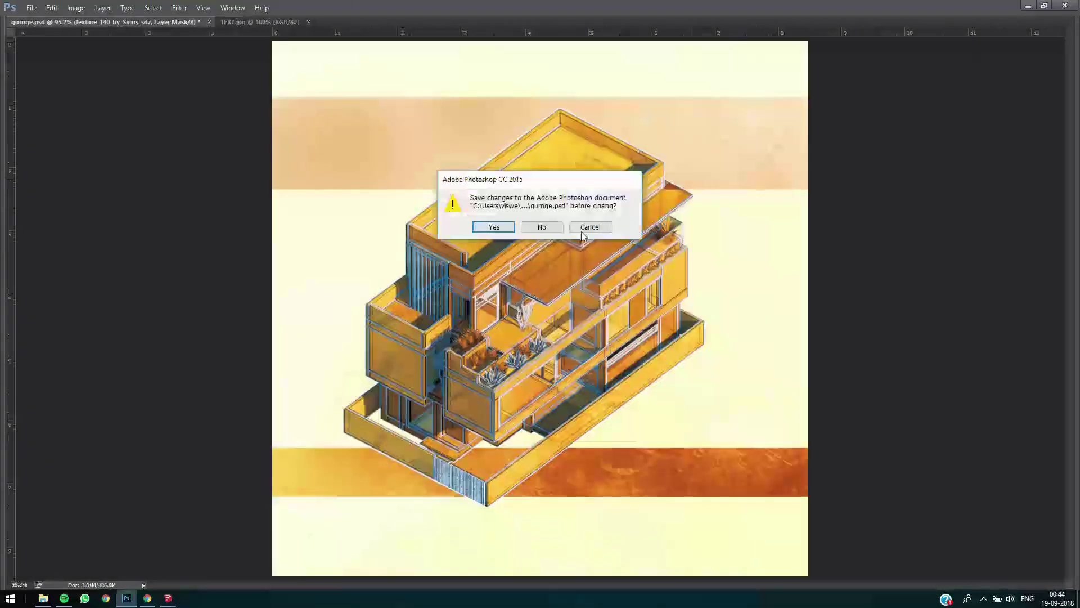
pyautogui.click(558, 227)
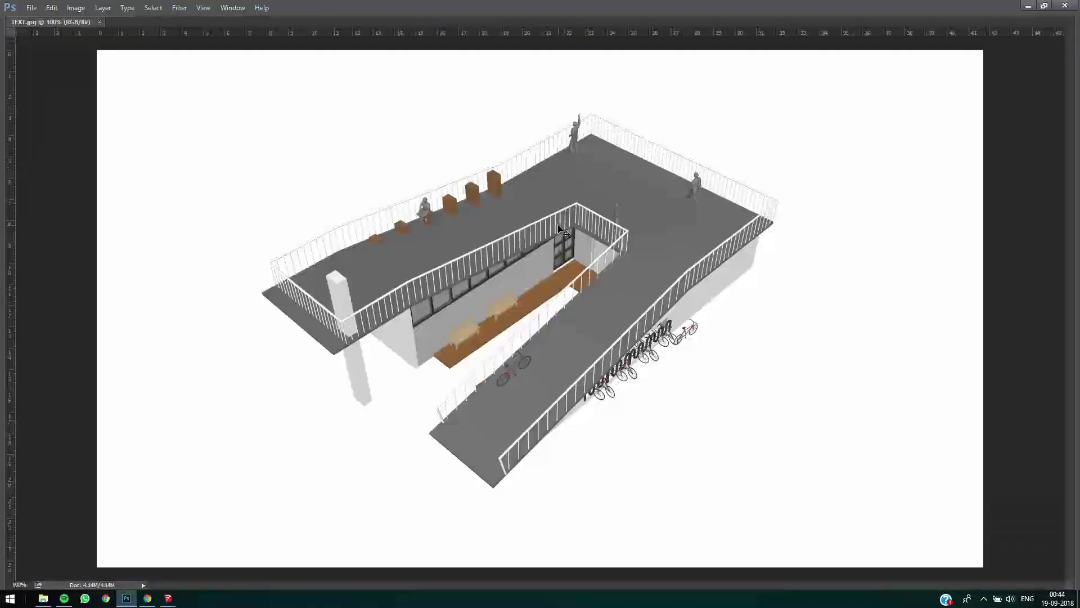
pyautogui.press('Tab')
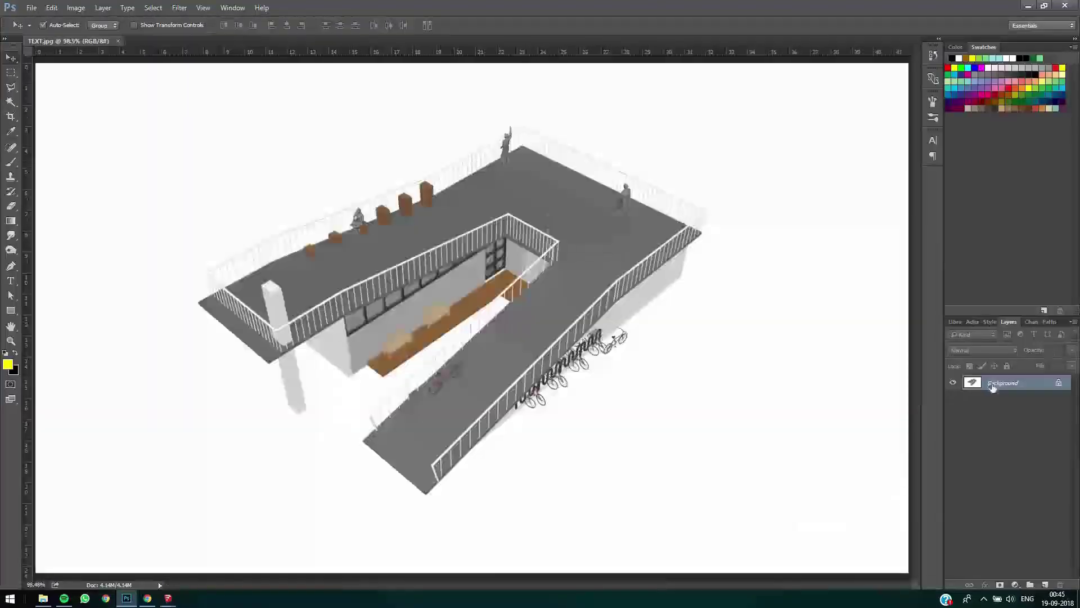
# Step: Duplicate the background layer and add a Hue/Saturation adjustment layer clipped to the copy
pyautogui.hotkey('ctrl', 'j')
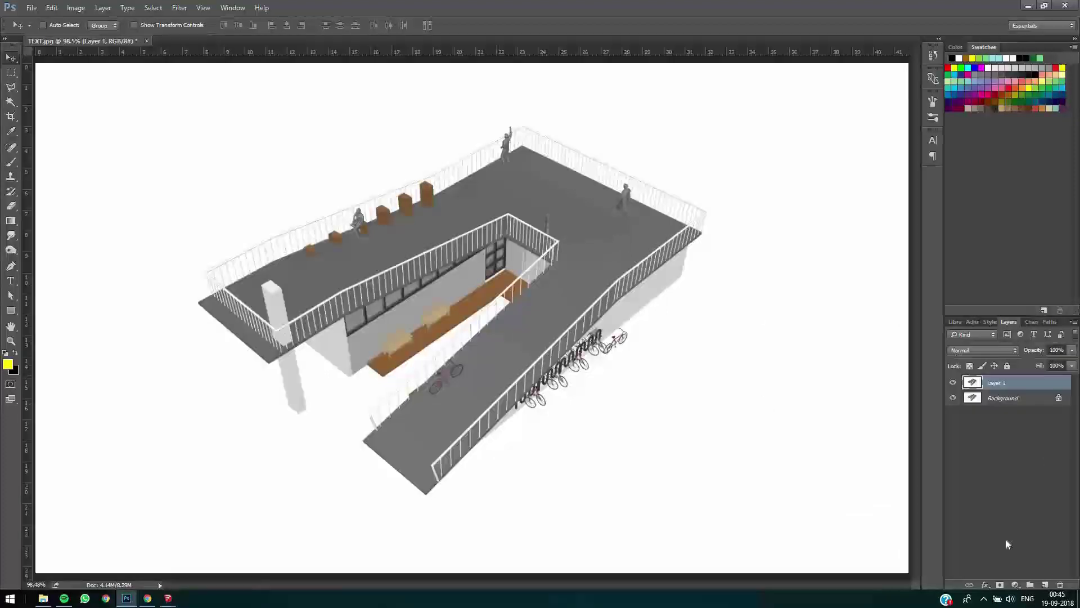
pyautogui.click(1015, 585)
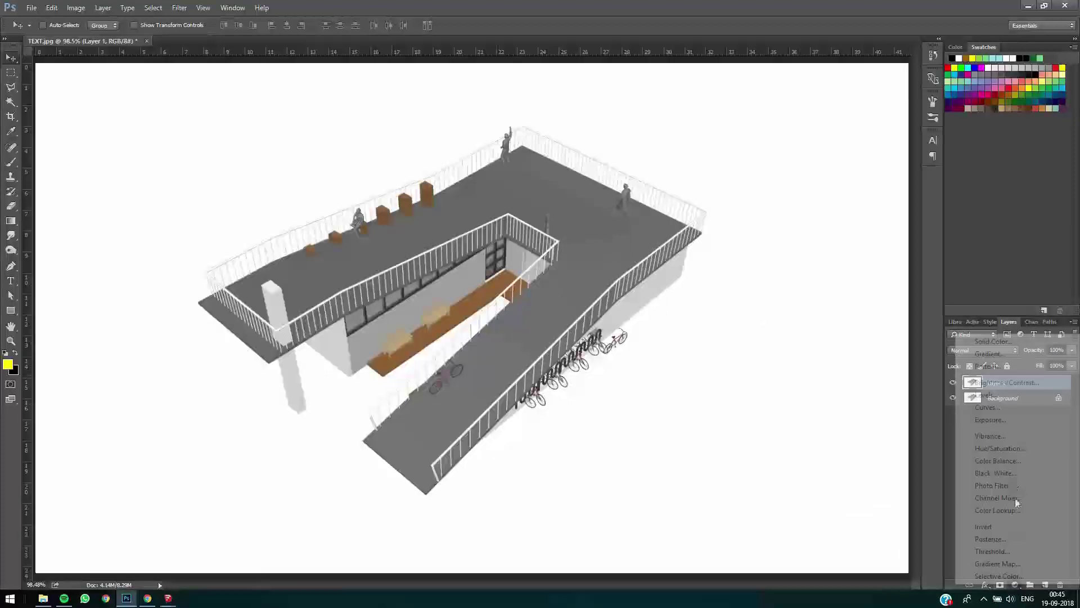
pyautogui.click(1011, 449)
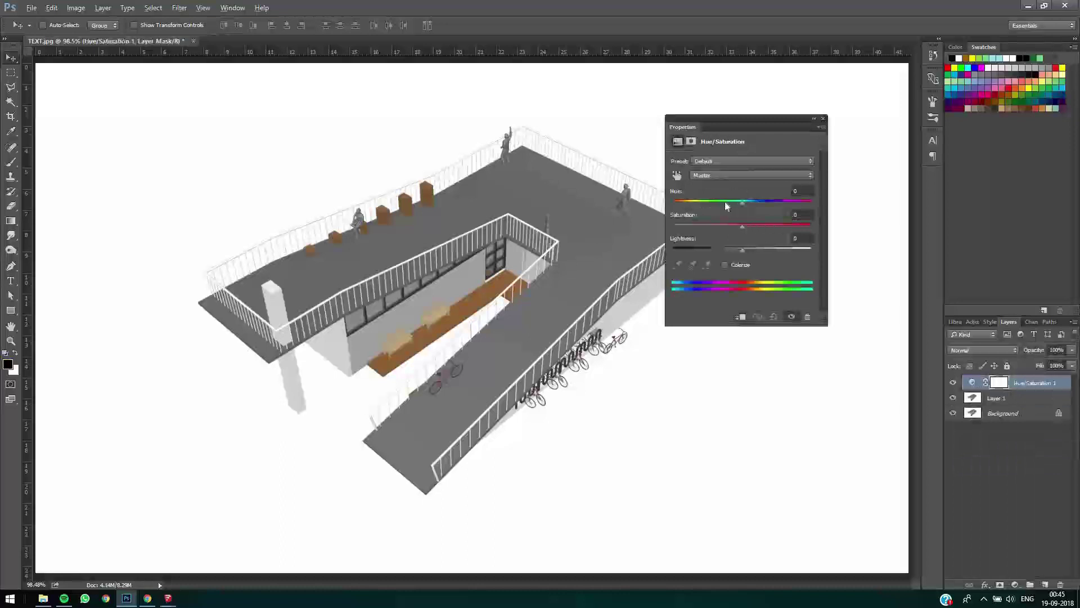
pyautogui.hotkey('ctrl', 'alt', 'g')
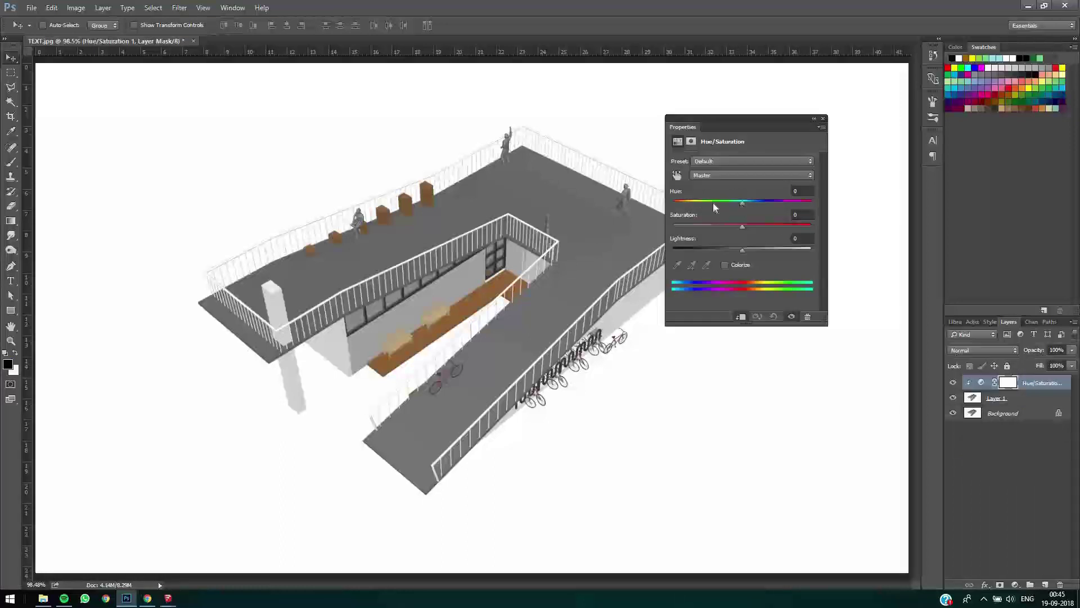
# Step: Enable Colorize on the Hue/Saturation adjustment and set hue to 44, saturation to 69 and lightness to +6
pyautogui.moveTo(713, 202); pyautogui.dragTo(704, 202)
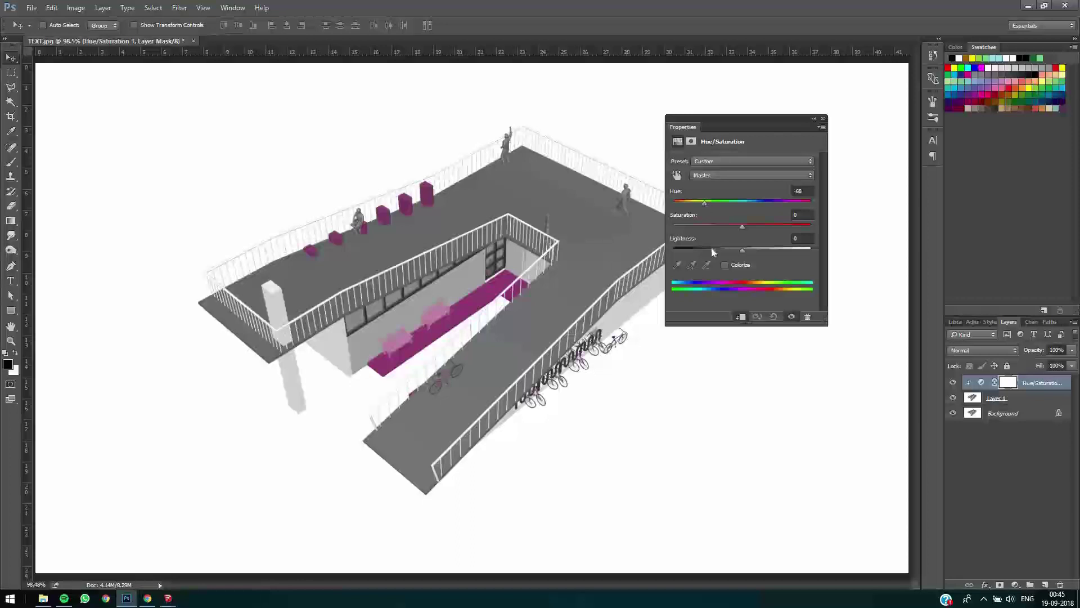
pyautogui.click(725, 265)
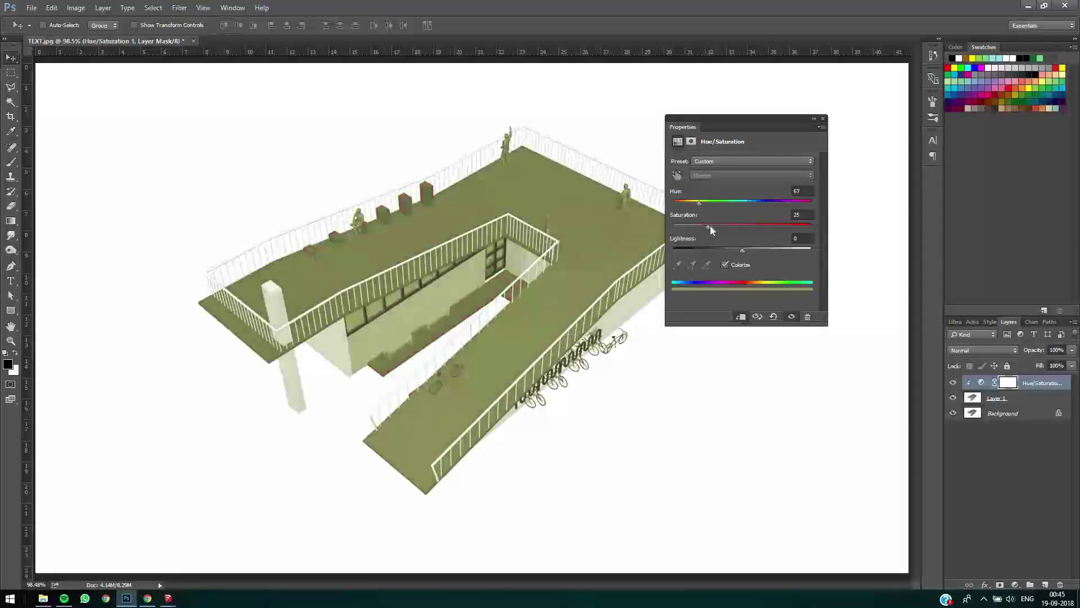
pyautogui.moveTo(709, 226); pyautogui.dragTo(764, 239)
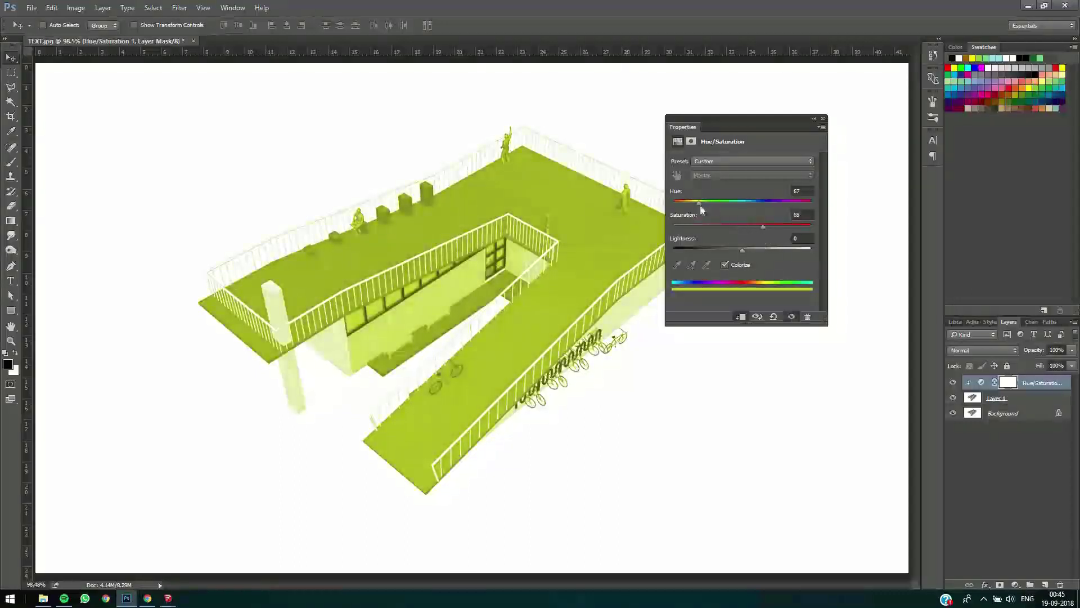
pyautogui.moveTo(698, 204); pyautogui.dragTo(699, 208)
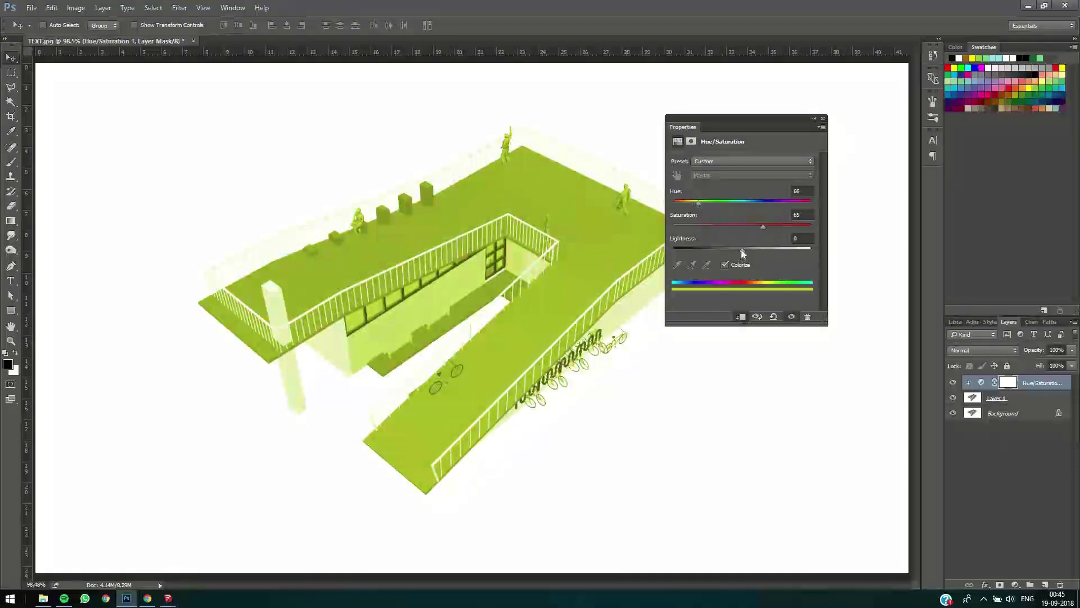
pyautogui.moveTo(742, 249); pyautogui.dragTo(690, 204)
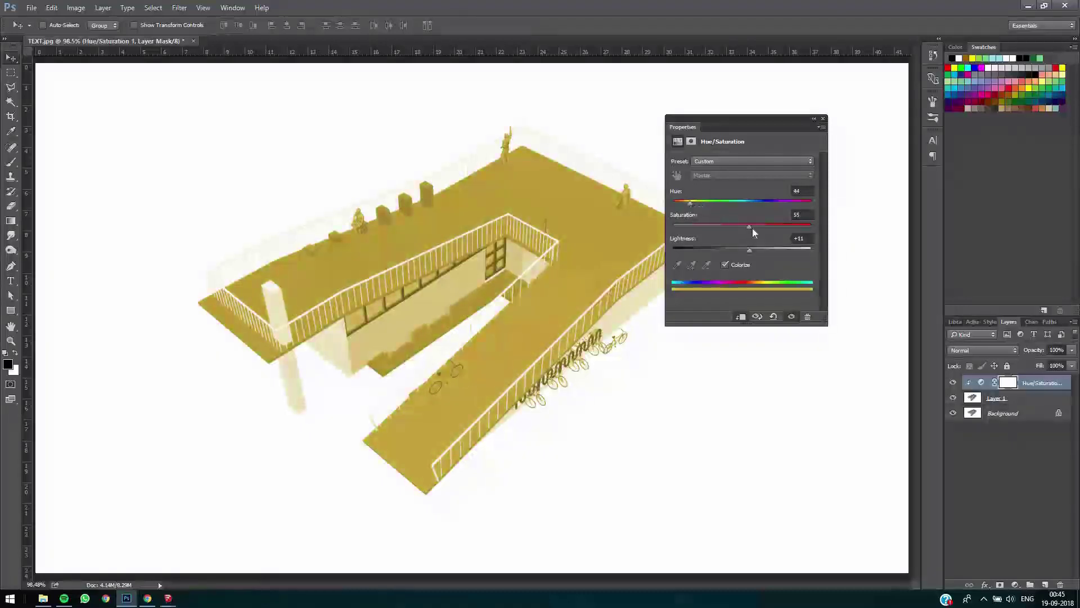
pyautogui.moveTo(752, 228); pyautogui.dragTo(768, 228)
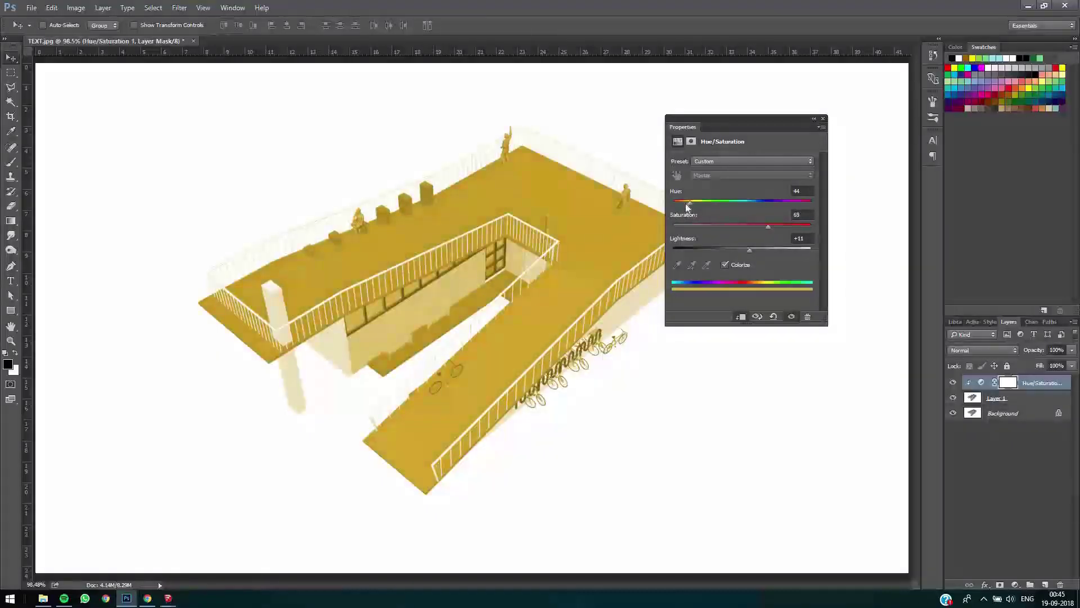
pyautogui.moveTo(686, 204); pyautogui.dragTo(692, 203)
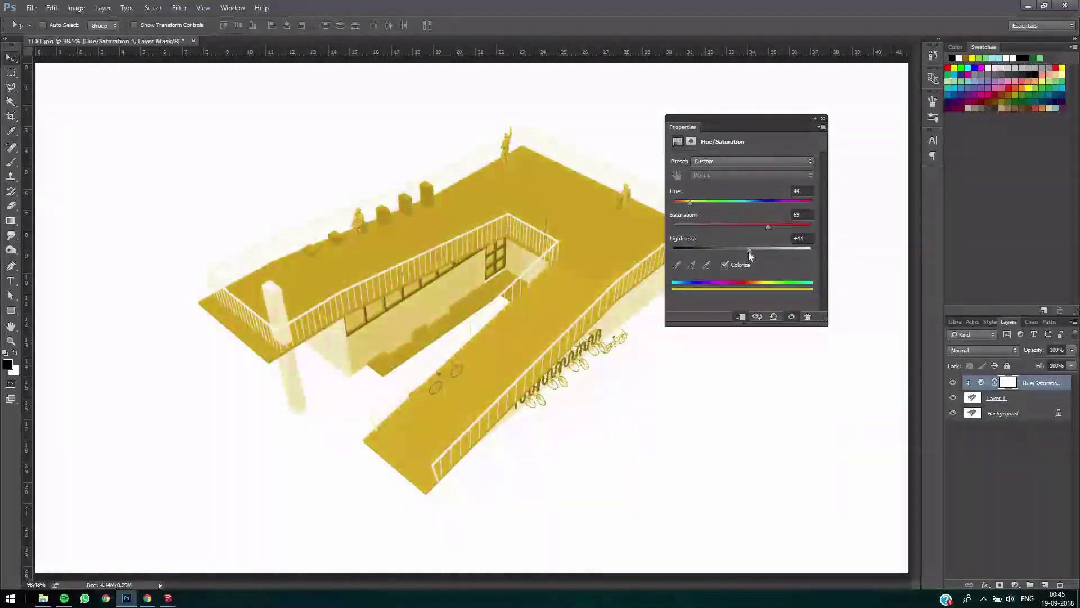
pyautogui.moveTo(760, 257); pyautogui.dragTo(747, 251)
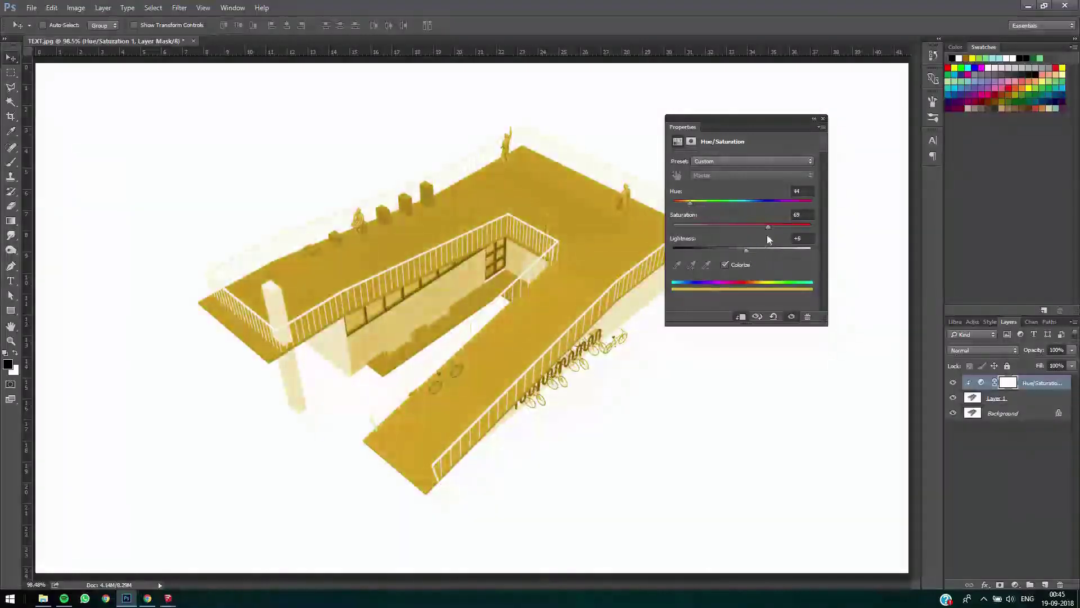
# Step: Set the adjustment's lightness to 11, hue to 63 and saturation to 48
pyautogui.click(784, 237)
pyautogui.write('11')
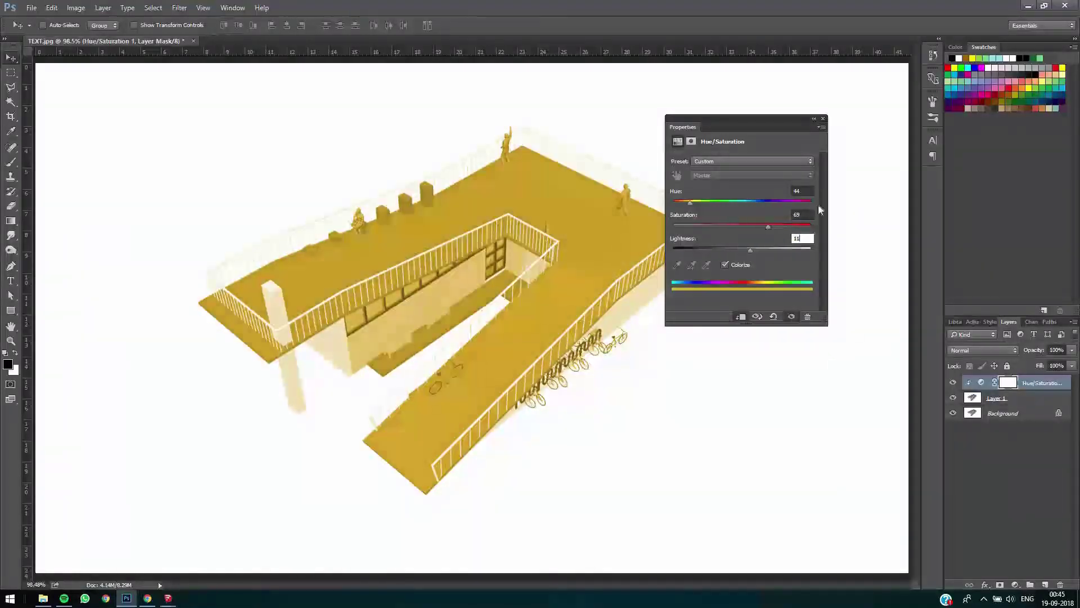
pyautogui.press('Tab')
pyautogui.write('63')
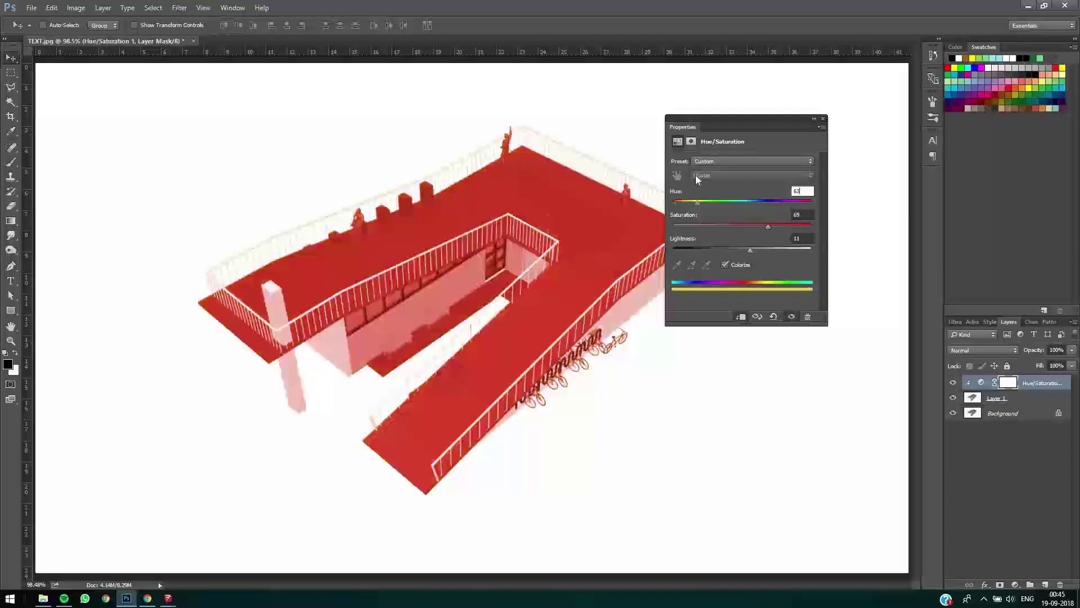
pyautogui.press('Tab')
pyautogui.write('48')
pyautogui.press('Return')
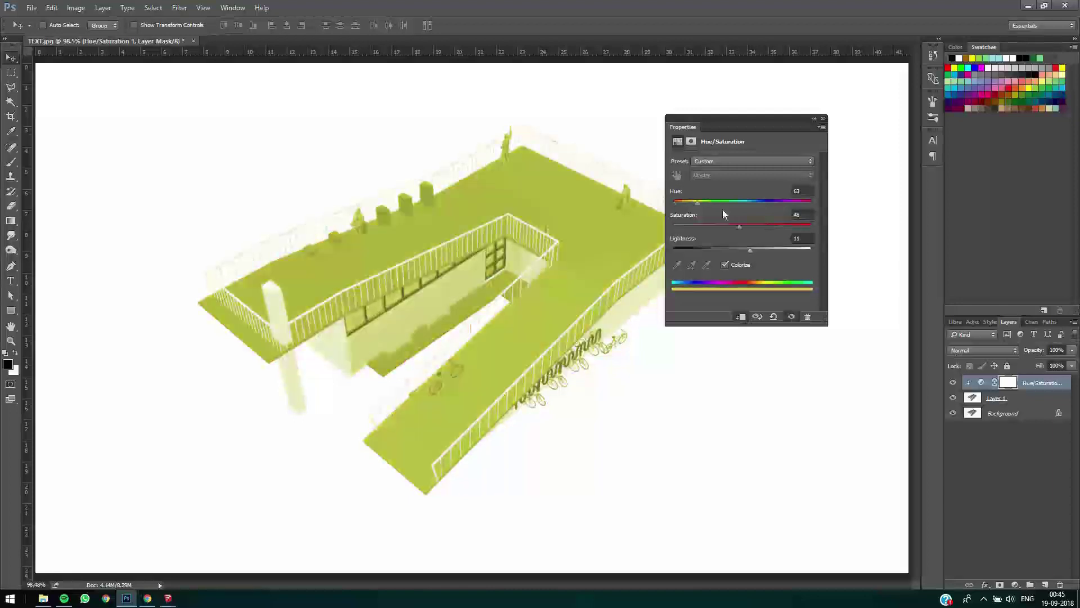
# Step: Shift the building's tint to a golden yellow with hue 41 and saturation 66
pyautogui.moveTo(695, 207); pyautogui.dragTo(751, 228)
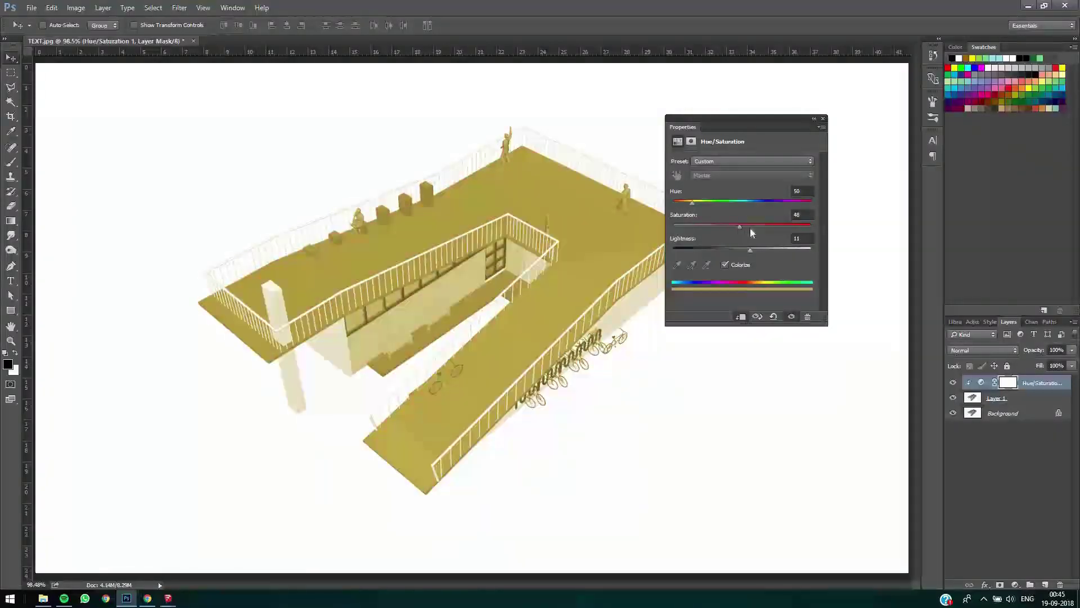
pyautogui.moveTo(696, 205)
pyautogui.mouseDown()
pyautogui.moveTo(684, 206)
pyautogui.moveTo(695, 209)
pyautogui.mouseUp()
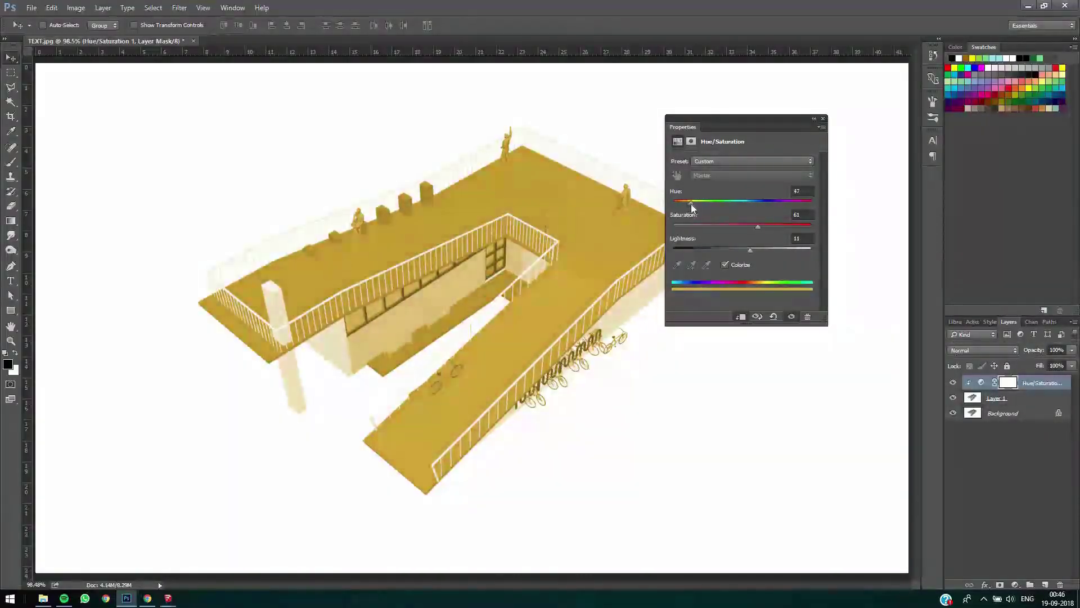
pyautogui.click(760, 227)
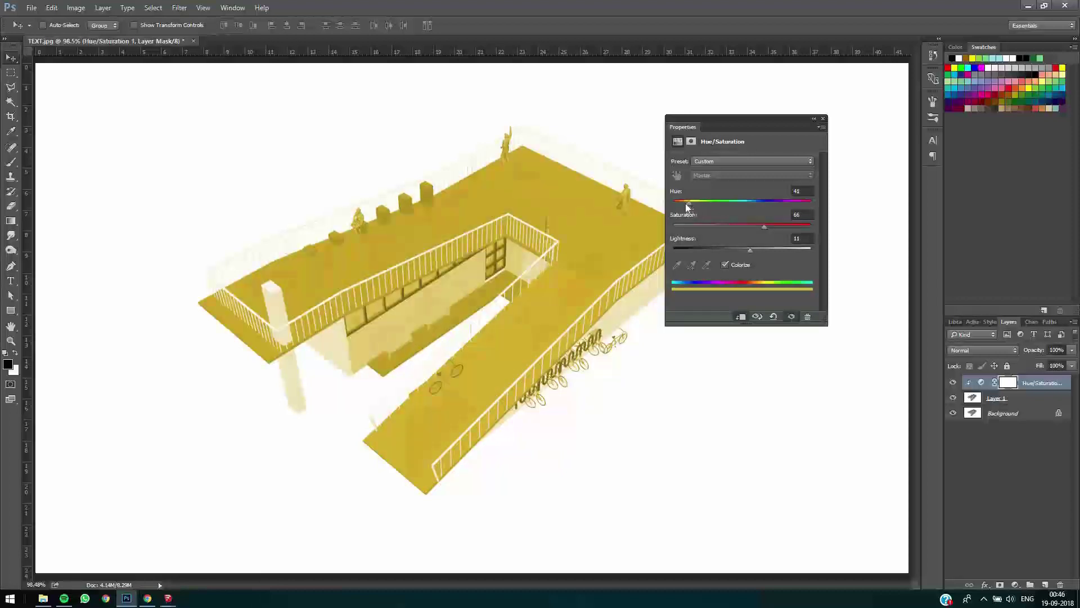
# Step: Lower the hue of the Hue/Saturation adjustment slightly to give the building a warmer orange-yellow tint
pyautogui.moveTo(688, 207)
pyautogui.mouseDown()
pyautogui.moveTo(701, 208)
pyautogui.moveTo(688, 208)
pyautogui.mouseUp()
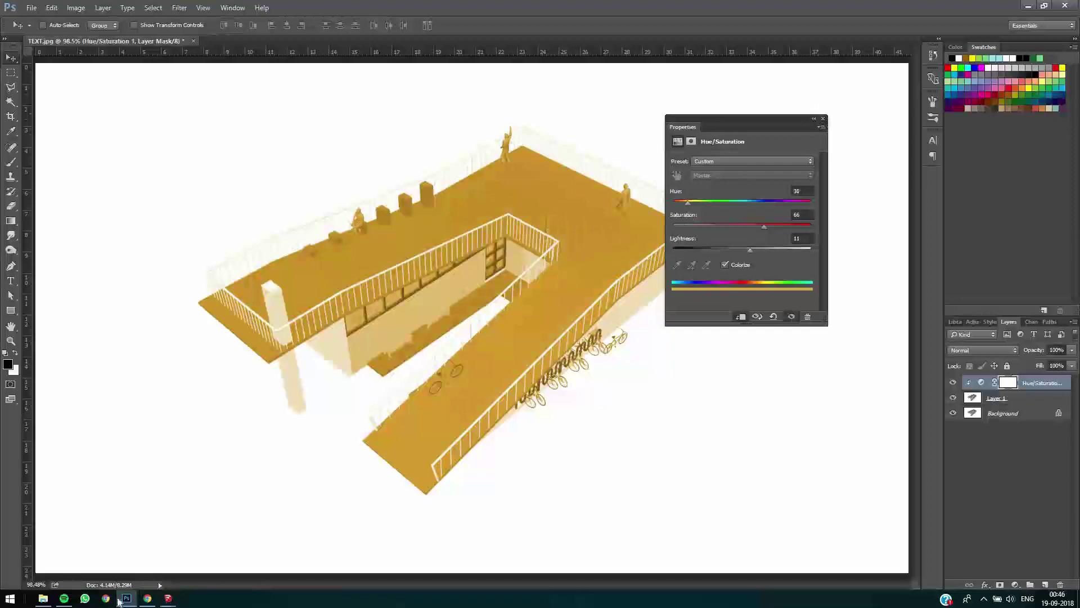
# Step: Place Hidden line.jpg from the GRaphic folder as the uppermost layer and set its blend mode to Multiply
pyautogui.click(43, 599)
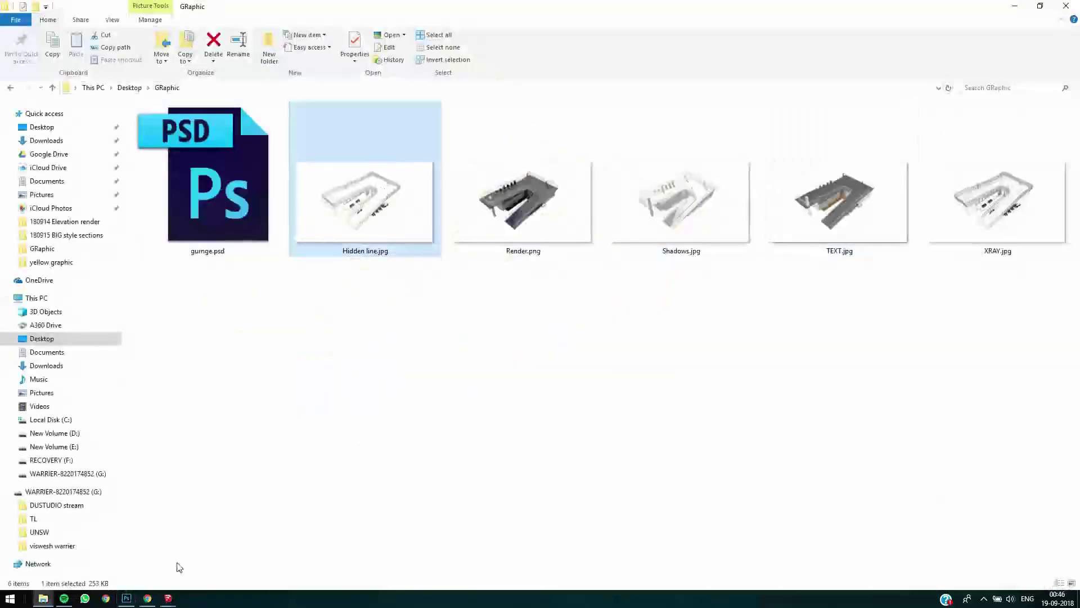
pyautogui.moveTo(177, 568); pyautogui.dragTo(400, 499)
pyautogui.press('Return')
pyautogui.click(978, 349)
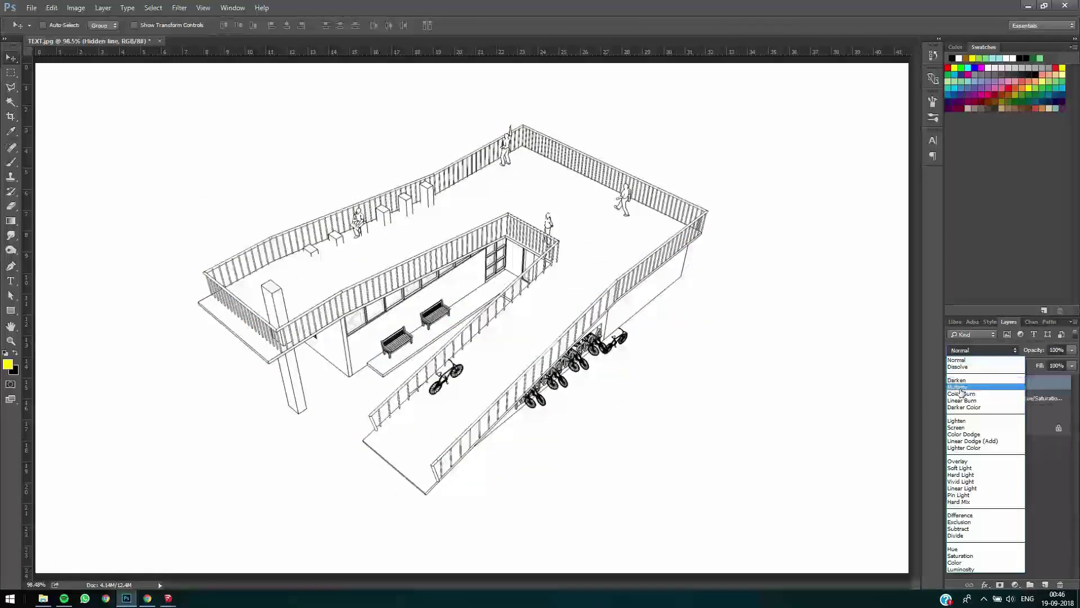
pyautogui.click(961, 387)
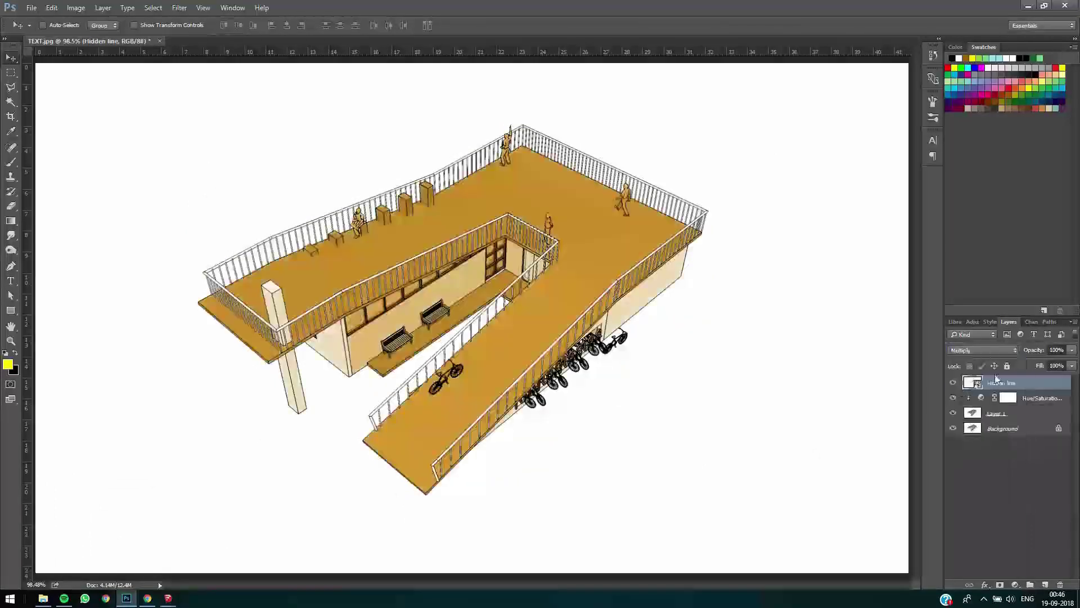
# Step: Invert the Hidden line layer into white lines using Screen blending, and hide the Background layer
pyautogui.hotkey('ctrl', 'i')
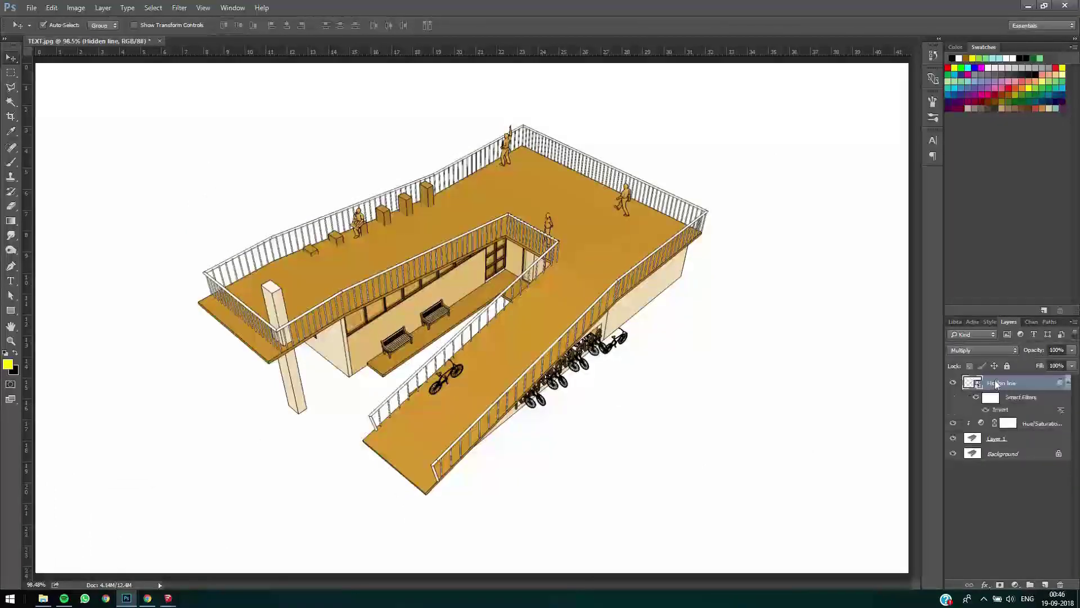
pyautogui.click(982, 350)
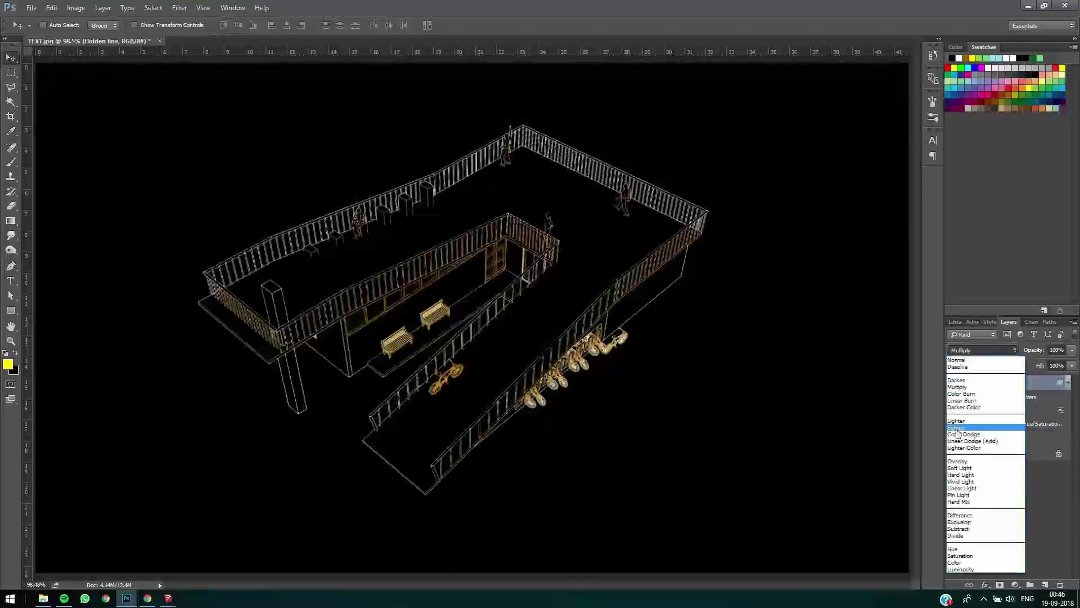
pyautogui.click(968, 429)
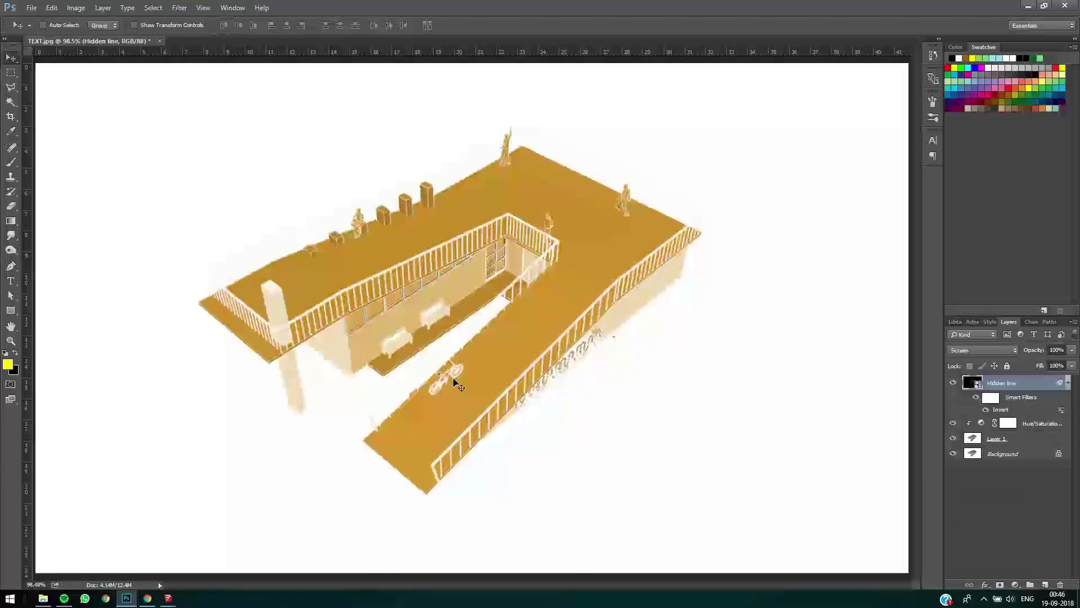
pyautogui.scroll(-4, 642, 411)
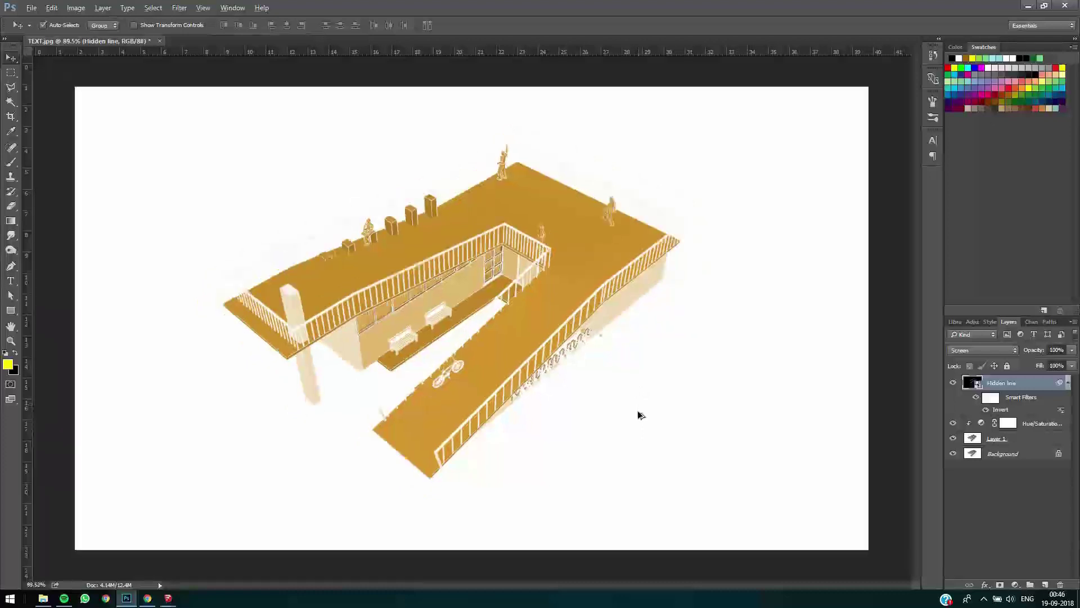
pyautogui.click(953, 454)
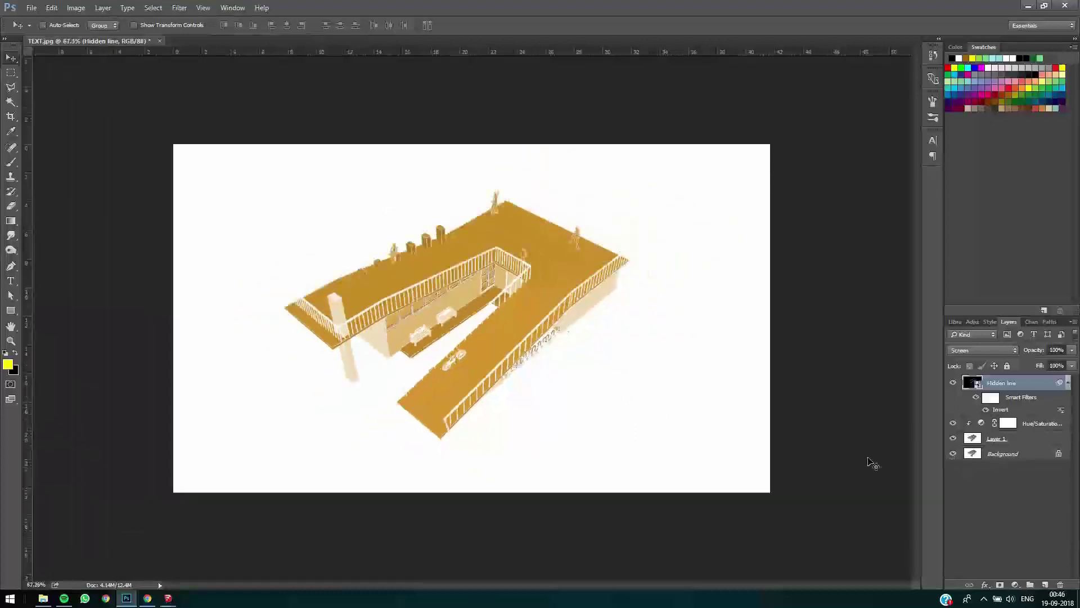
# Step: Place Render.png from the GRaphic folder above the Hidden line layer and set its blend mode to Multiply
pyautogui.click(43, 598)
pyautogui.moveTo(512, 219); pyautogui.dragTo(494, 466)
pyautogui.press('Return')
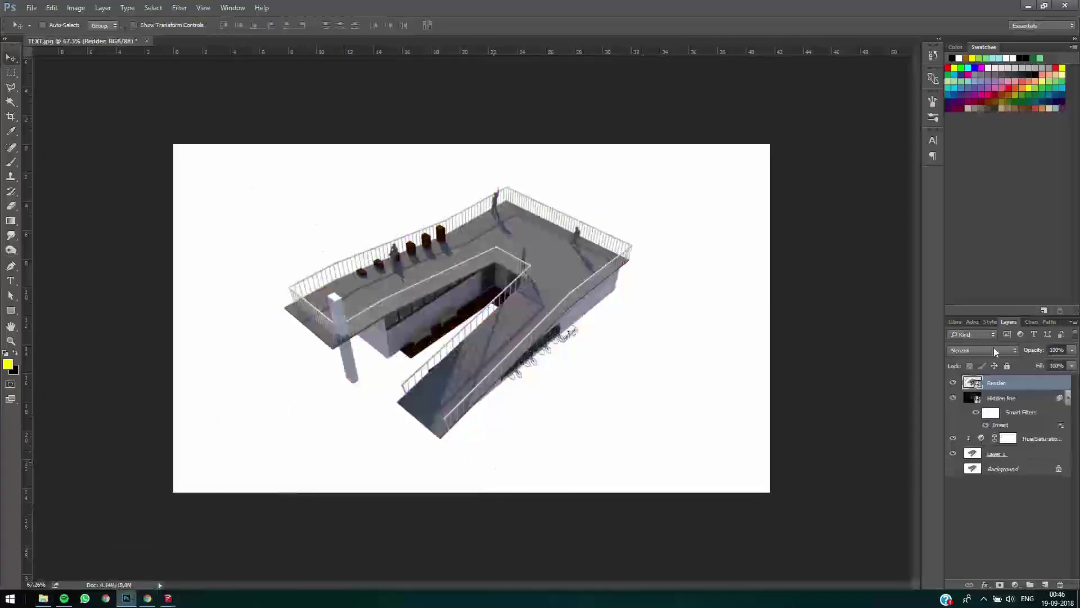
pyautogui.click(985, 350)
pyautogui.click(979, 383)
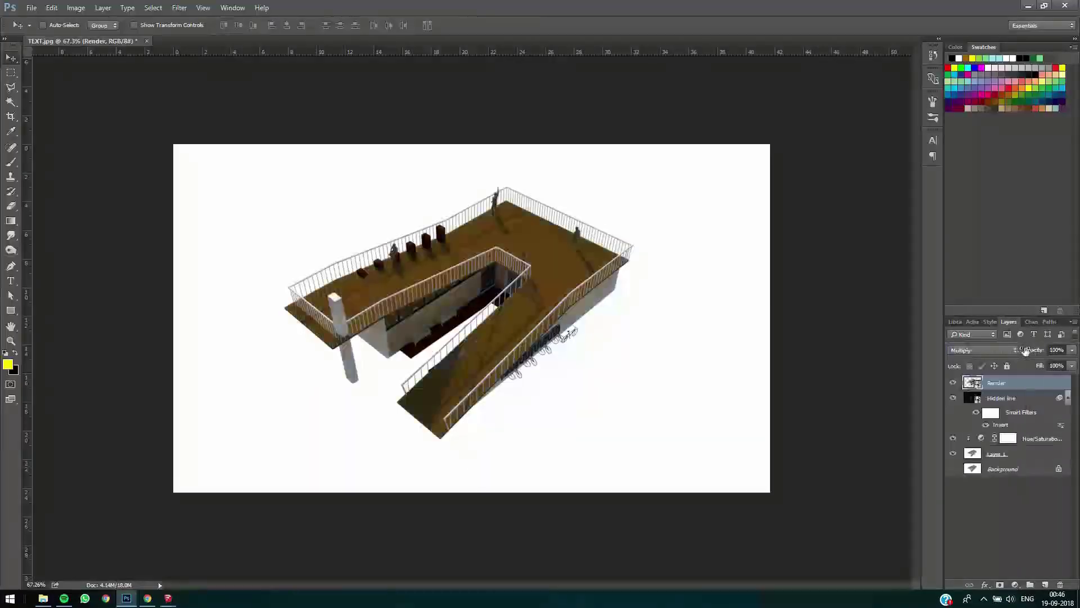
# Step: Reduce the Render layer's opacity to 30% and toggle its visibility off and on to compare the effect
pyautogui.moveTo(1025, 350); pyautogui.dragTo(997, 352)
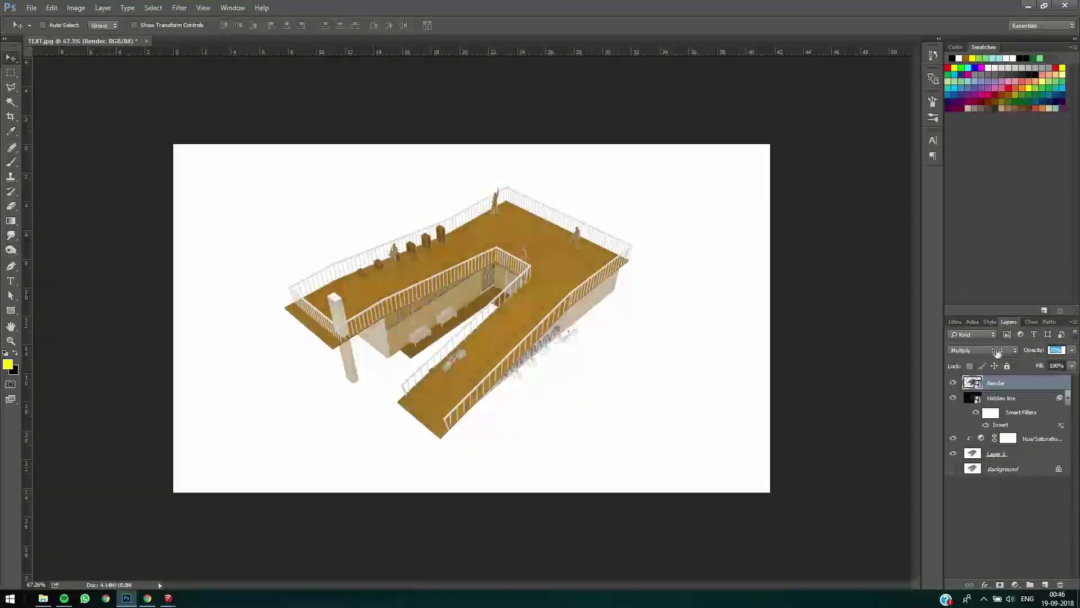
pyautogui.click(953, 384)
pyautogui.click(952, 383)
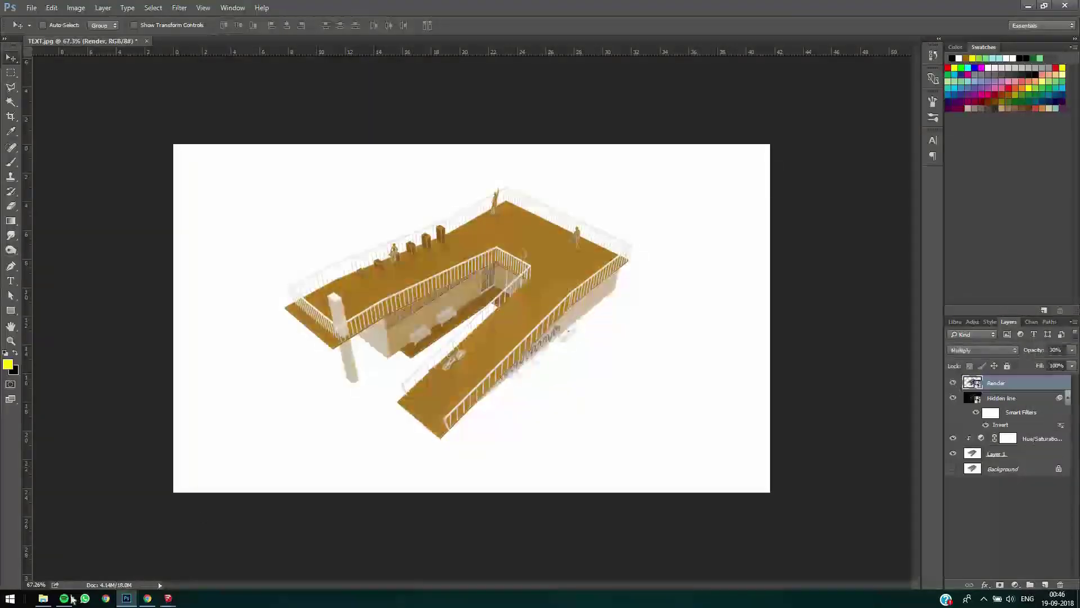
# Step: Place Shadows.jpg from the GRaphic folder above the Render layer and set its blend mode to Multiply
pyautogui.click(47, 601)
pyautogui.moveTo(705, 217); pyautogui.dragTo(484, 471)
pyautogui.press('Return')
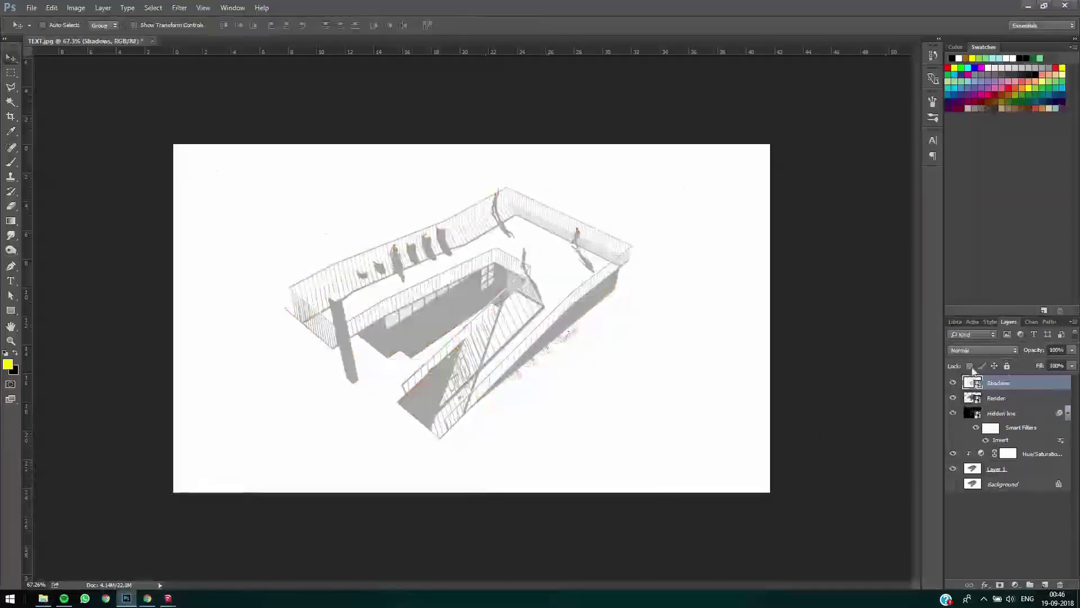
pyautogui.click(984, 350)
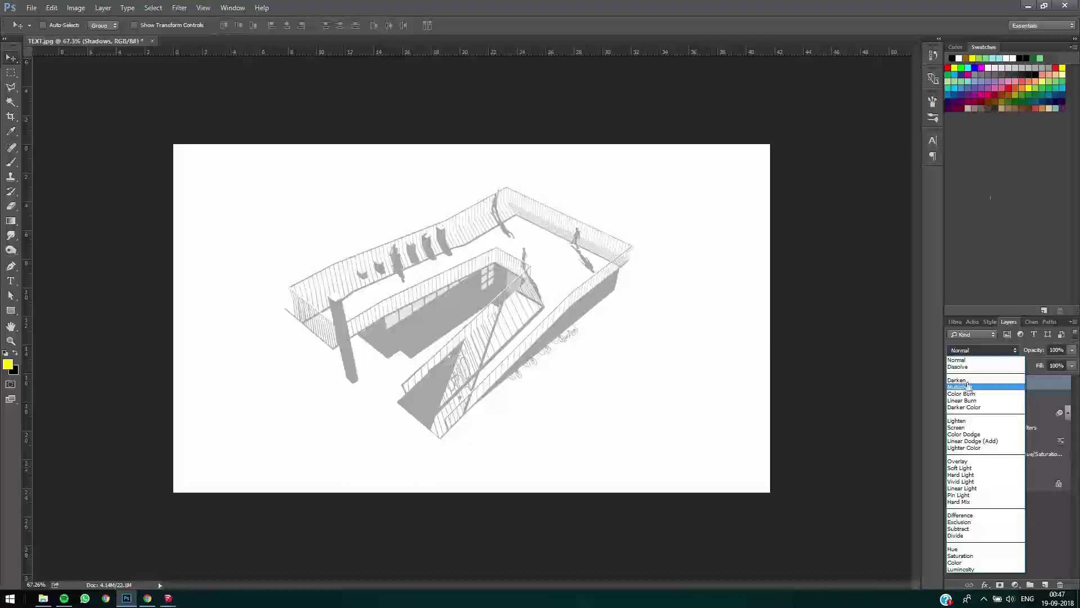
pyautogui.click(968, 387)
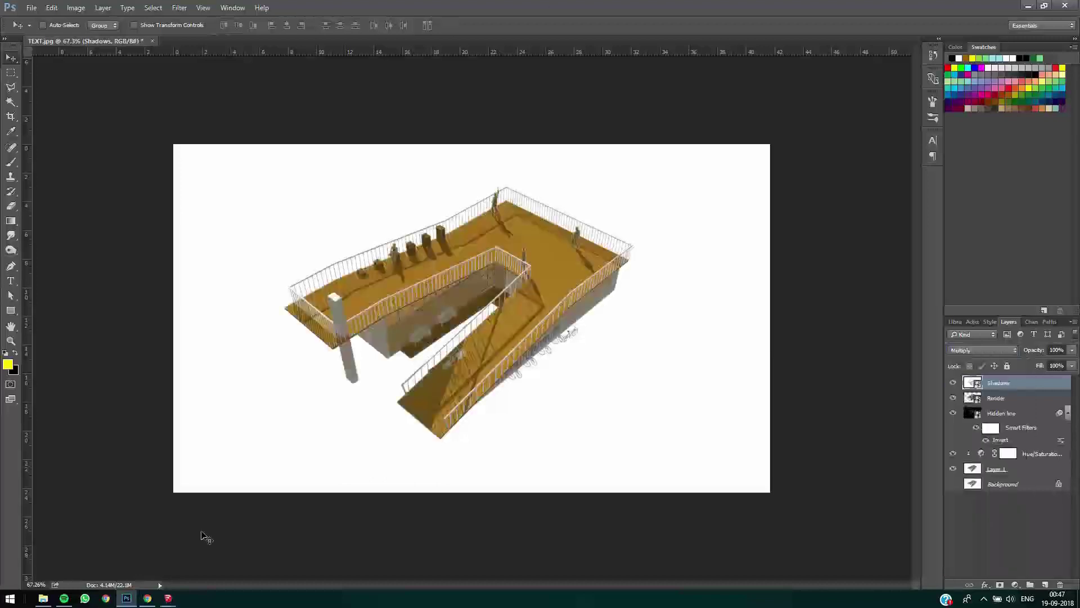
# Step: Place XRAY.jpg from the GRaphic folder above the Shadows layer and set its blend mode to Multiply
pyautogui.hotkey('alt', 'Tab')
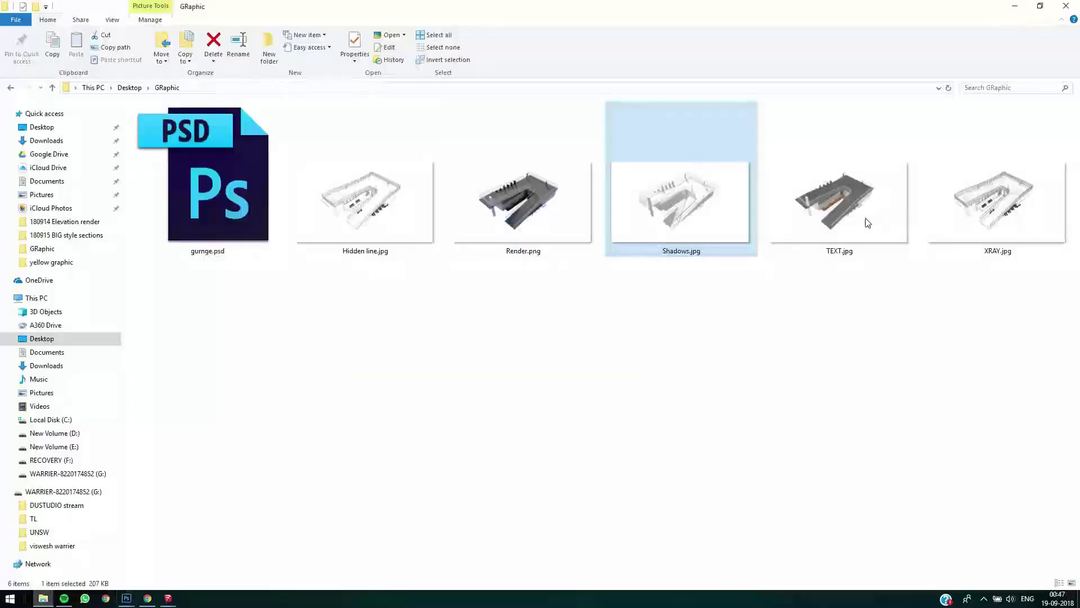
pyautogui.click(869, 236)
pyautogui.moveTo(1005, 248); pyautogui.dragTo(447, 478)
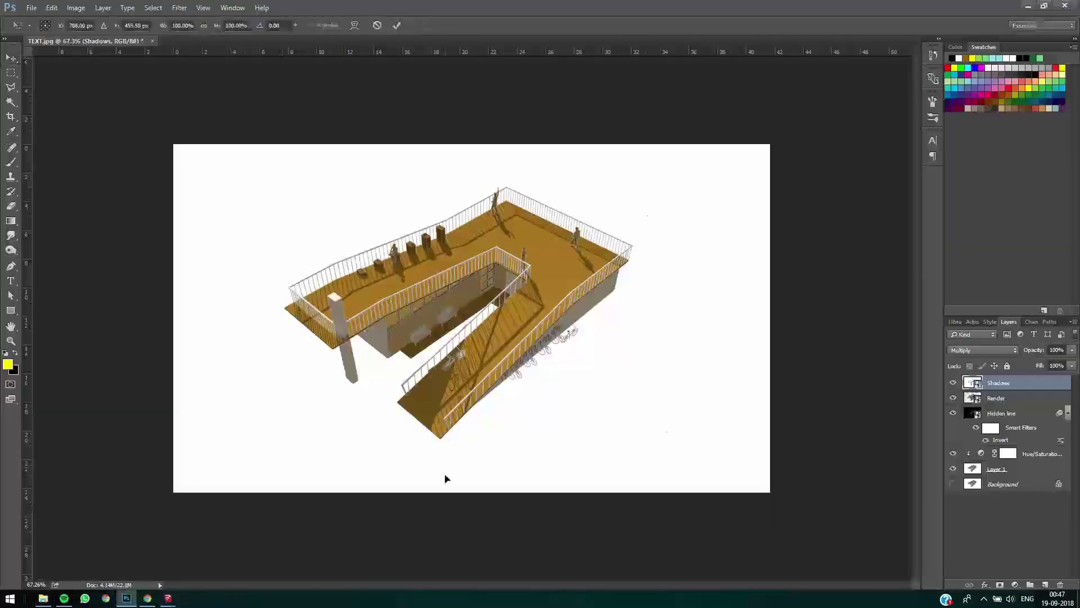
pyautogui.press('Return')
pyautogui.click(974, 349)
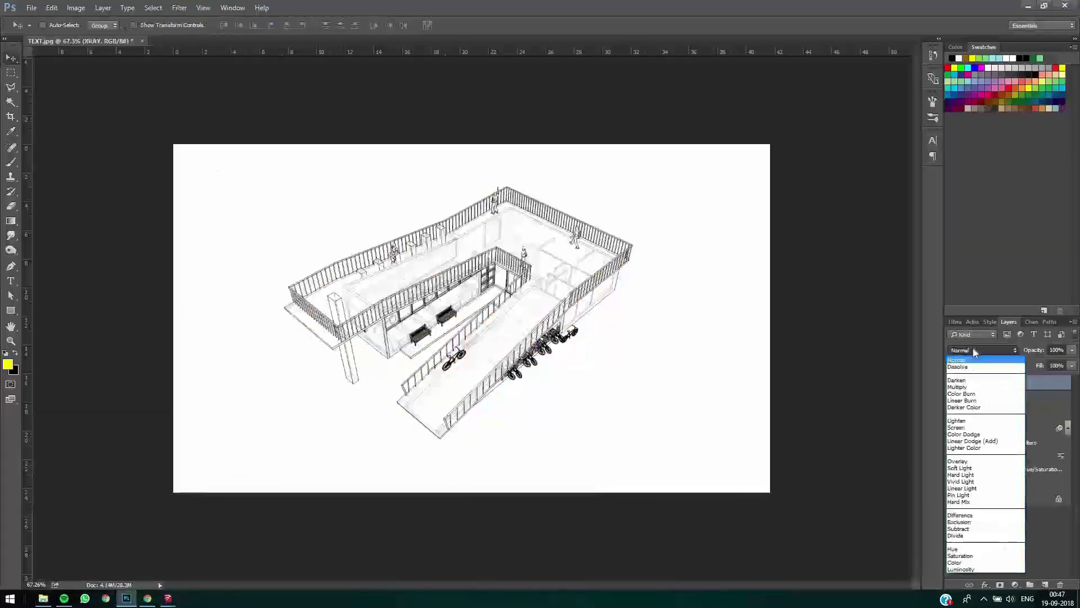
pyautogui.click(967, 387)
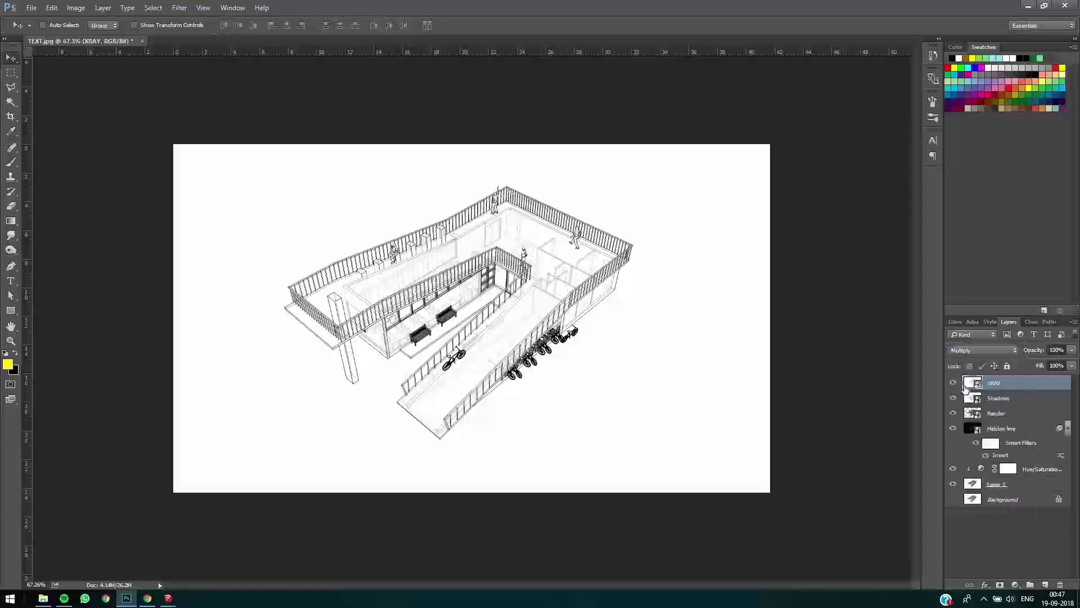
# Step: Move the inverted Hidden line layer above XRAY so that it is first in the layer stack
pyautogui.click(1005, 415)
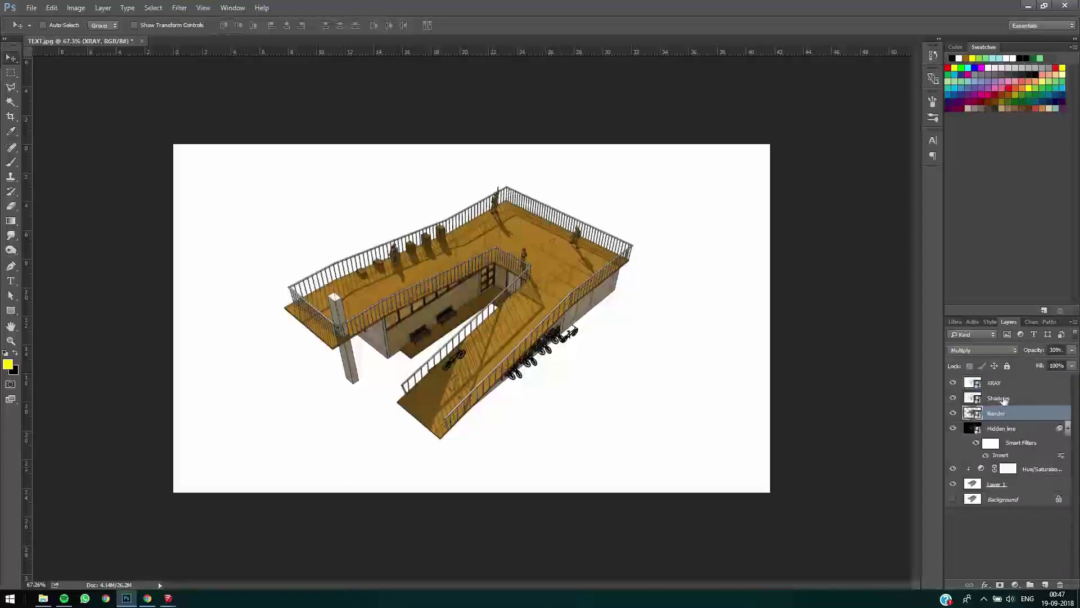
pyautogui.doubleClick(1007, 431)
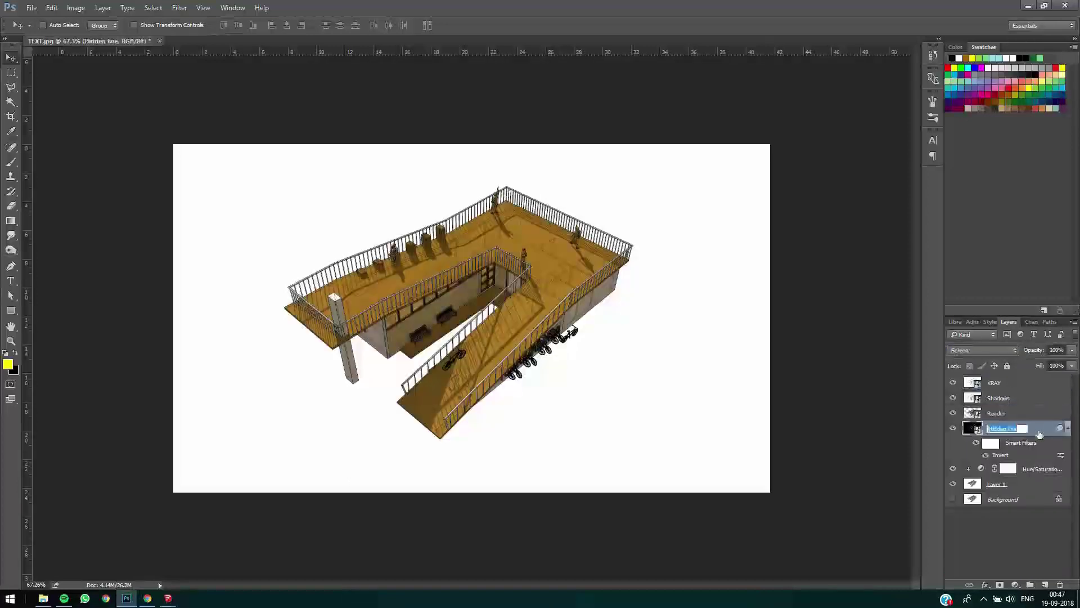
pyautogui.moveTo(1032, 428); pyautogui.dragTo(1020, 380)
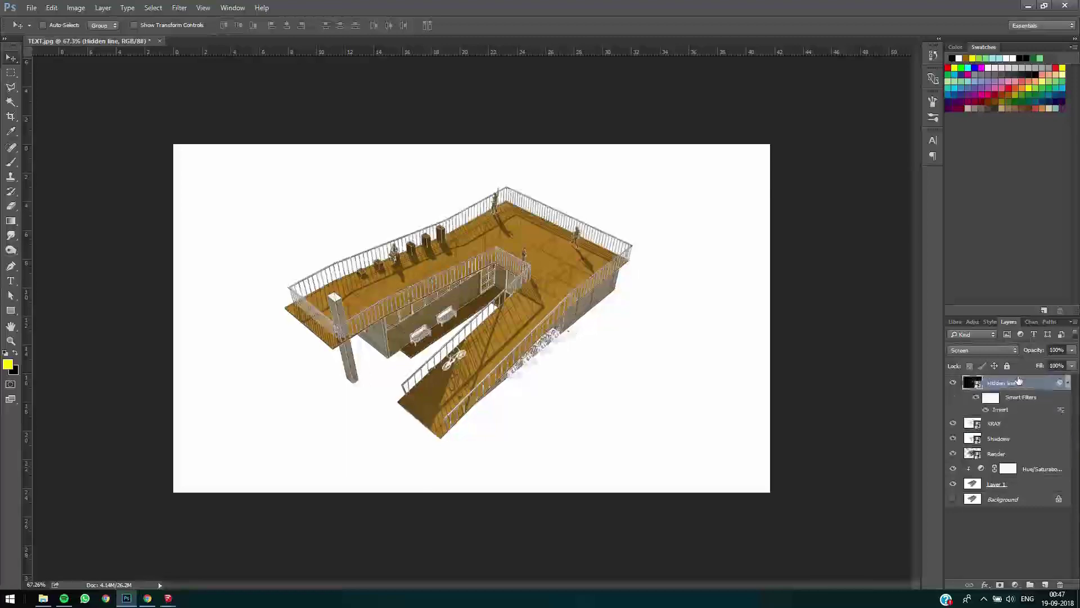
pyautogui.hotkey('ctrl', '0')
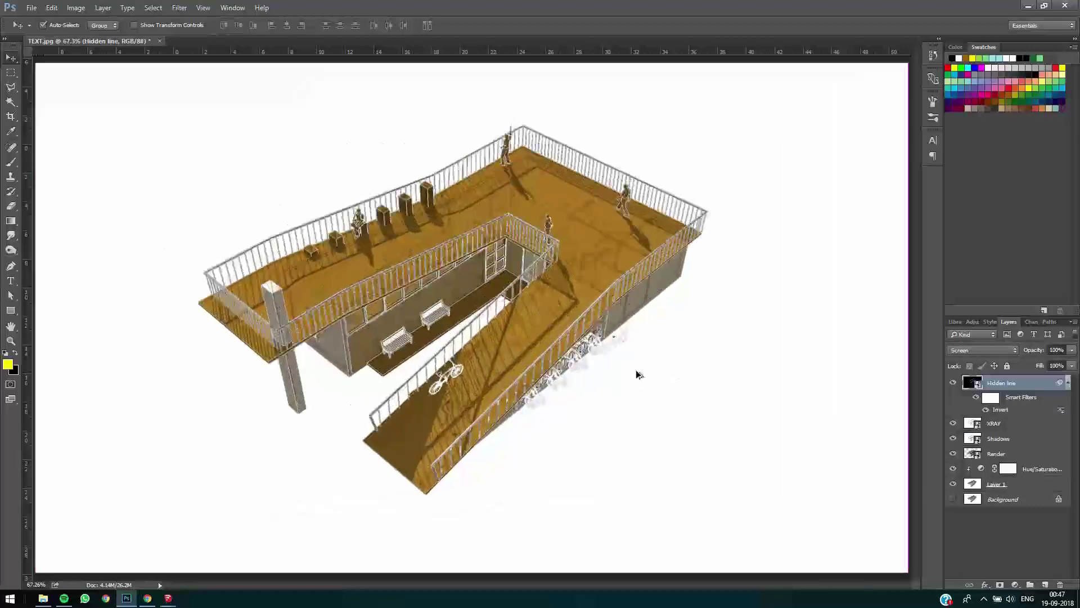
pyautogui.hotkey('ctrl', '-')
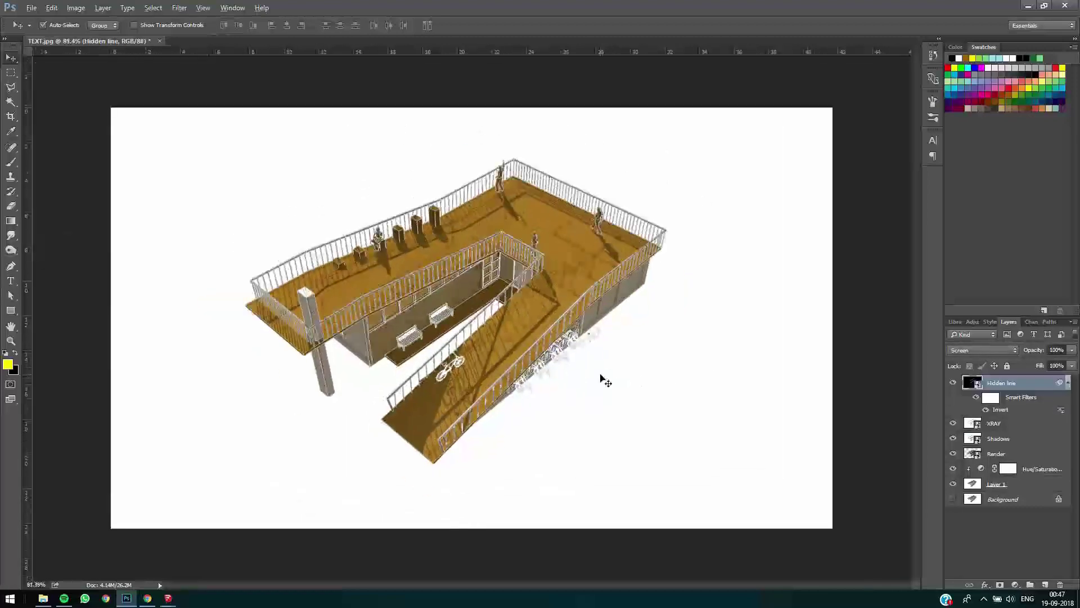
# Step: Mask out the white surroundings of Layer 1 with a Magic Wand selection, keeping only the building
pyautogui.click(999, 486)
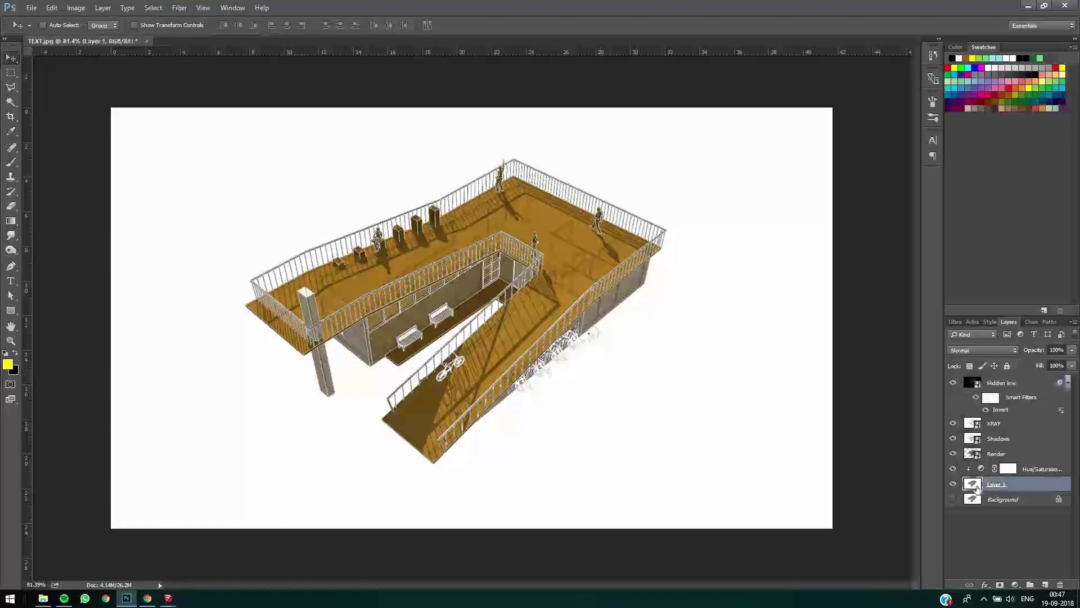
pyautogui.press('w')
pyautogui.click(631, 421)
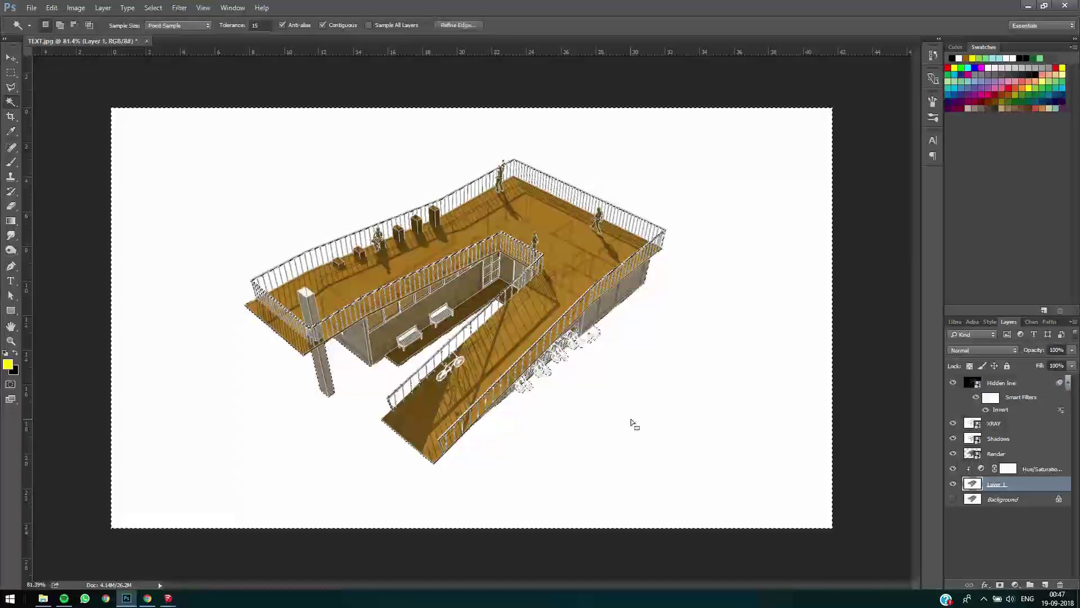
pyautogui.rightClick(629, 344)
pyautogui.click(678, 272)
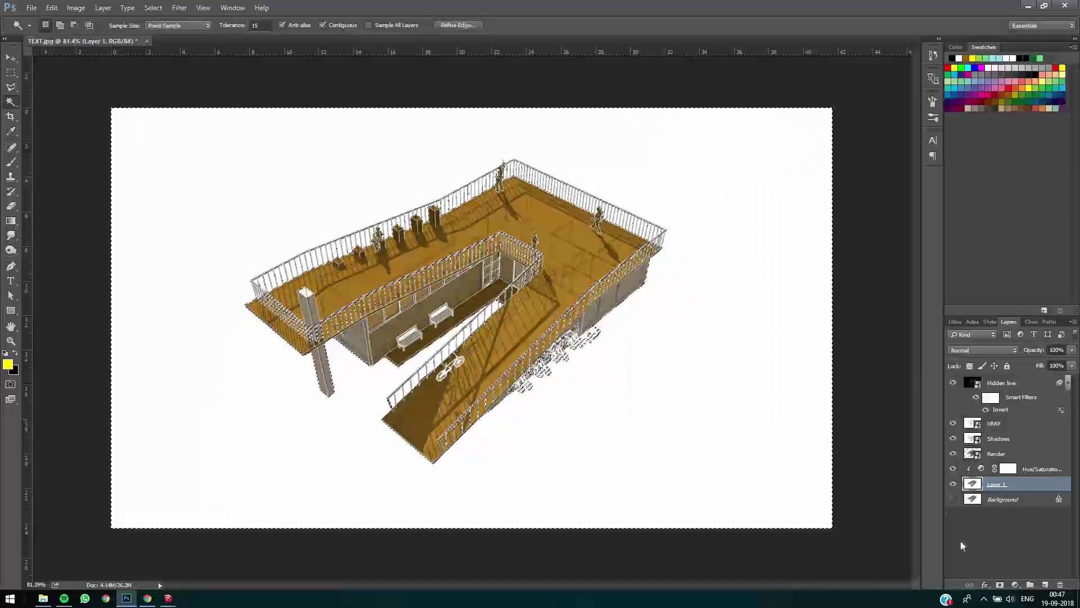
pyautogui.click(1001, 585)
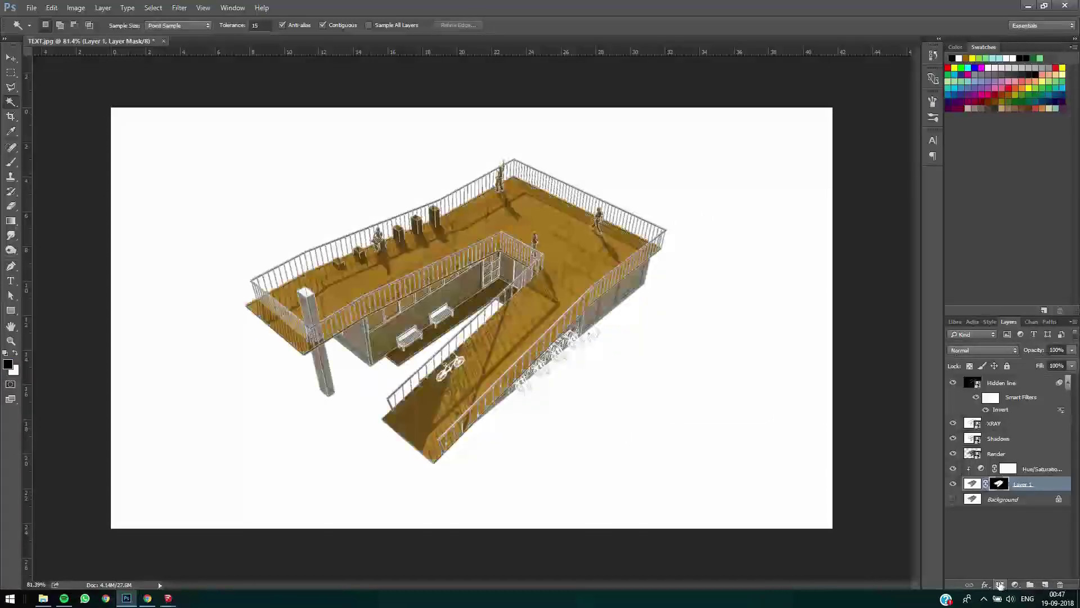
# Step: Create a new layer directly beneath Layer 1 and fill it with the yellow foreground colour
pyautogui.click(1046, 585)
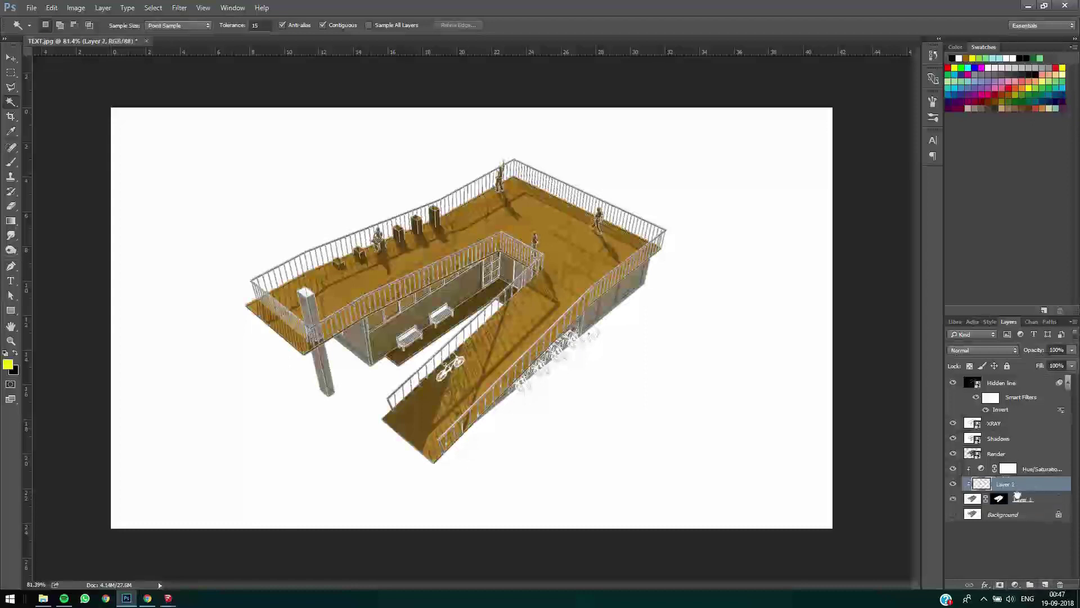
pyautogui.moveTo(1016, 487); pyautogui.dragTo(1035, 474)
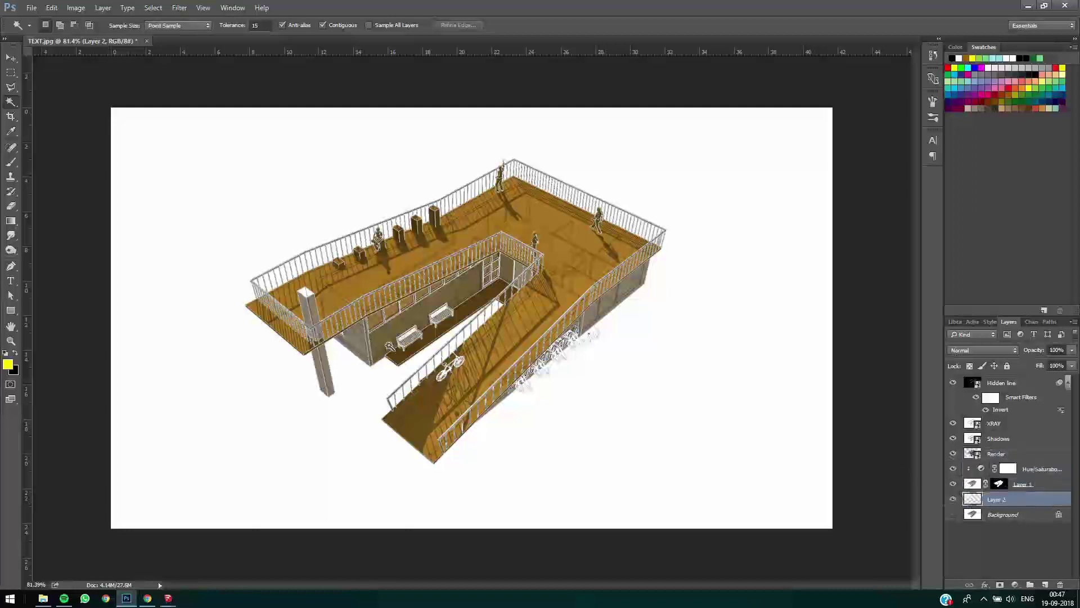
pyautogui.hotkey('alt', 'BackSpace')
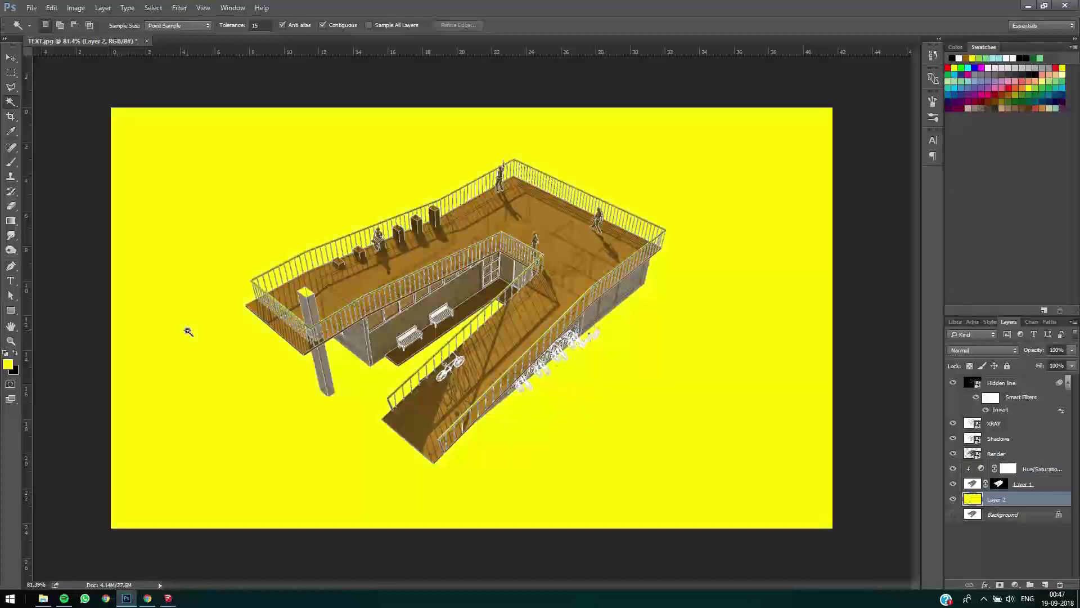
# Step: Soften the yellow background by setting the opacity of Layer 2 to 75%
pyautogui.click(1023, 352)
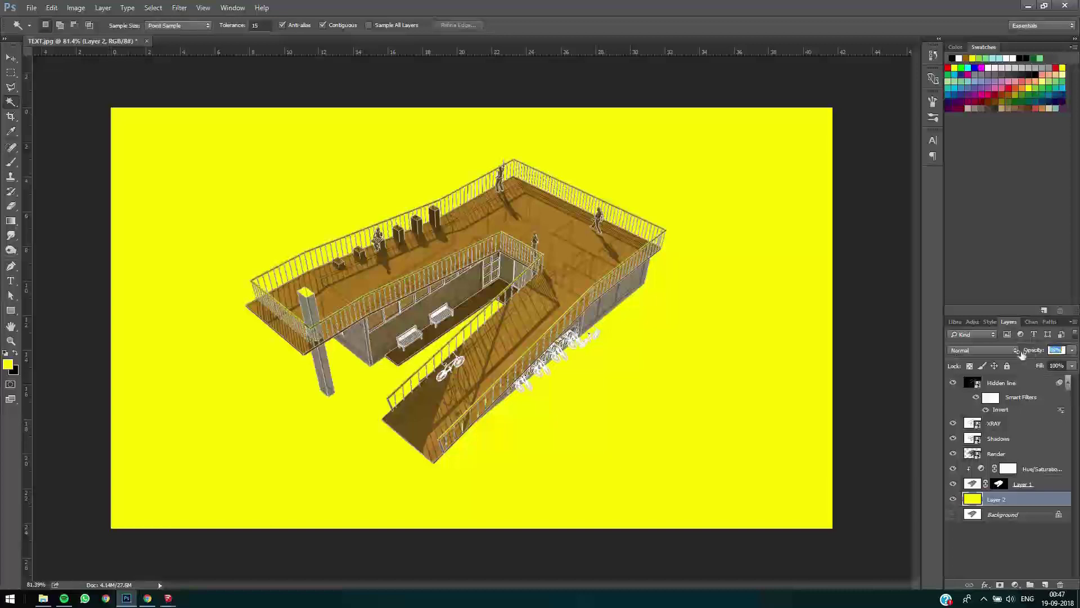
pyautogui.press('Return')
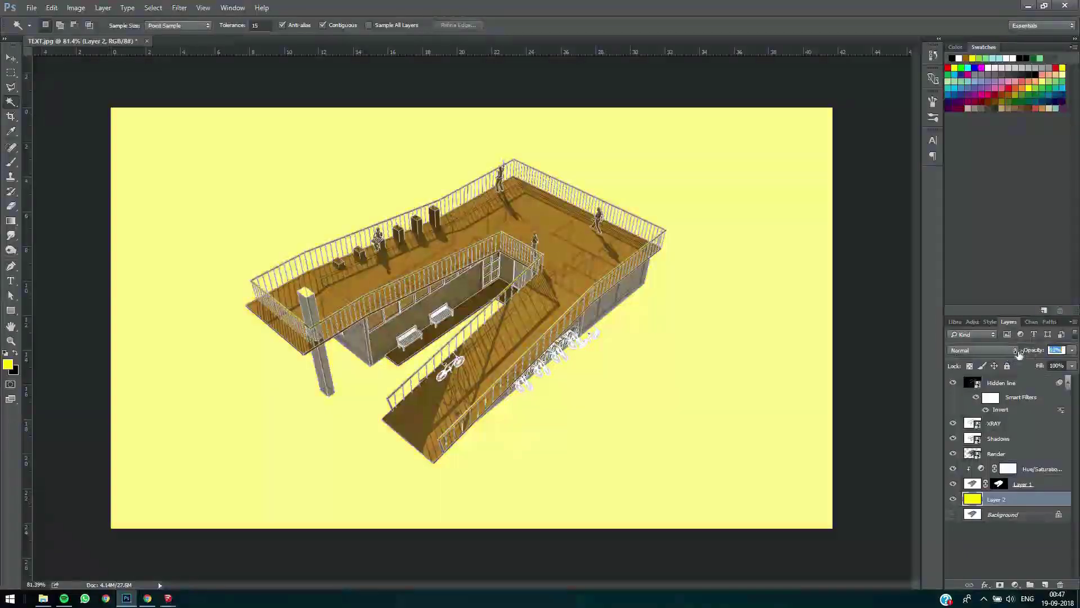
pyautogui.moveTo(1022, 353); pyautogui.dragTo(1036, 353)
pyautogui.press('Return')
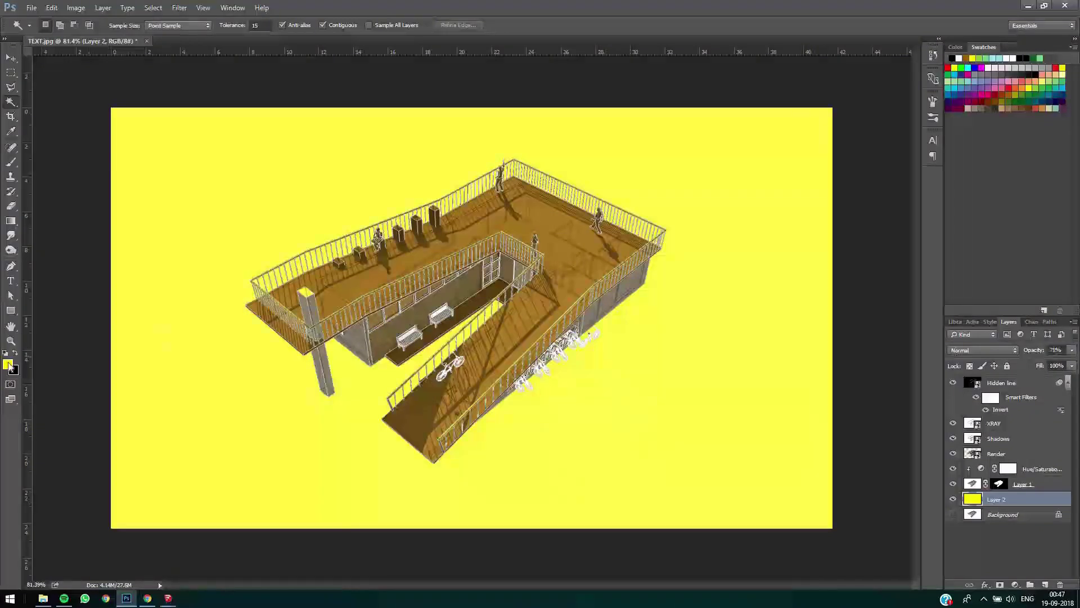
# Step: Change the foreground colour to the warmer yellow ffde00 and refill the Layer 2 background with it
pyautogui.click(8, 365)
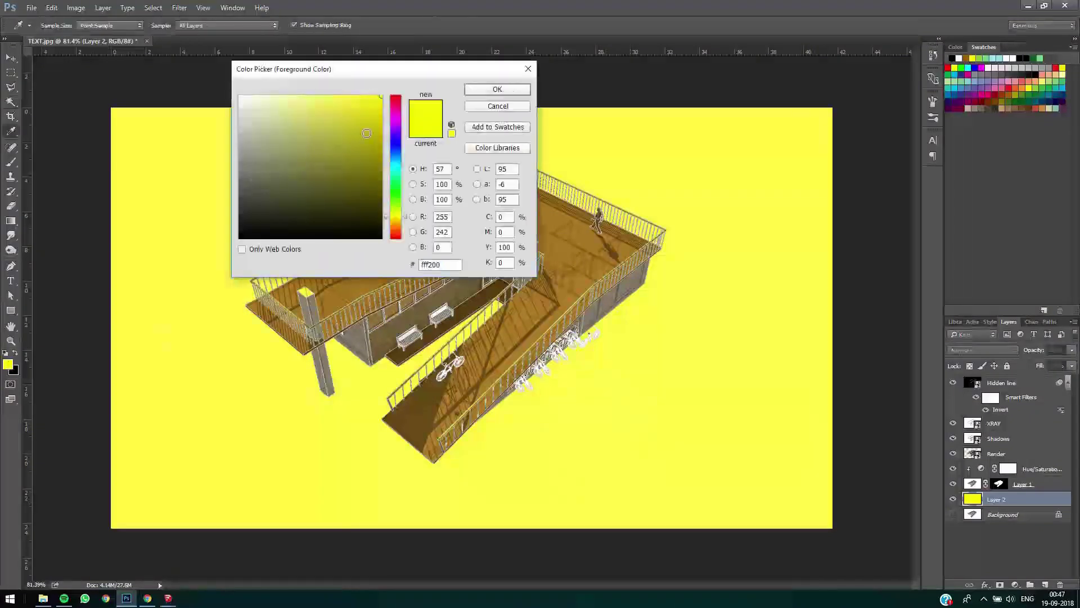
pyautogui.click(404, 219)
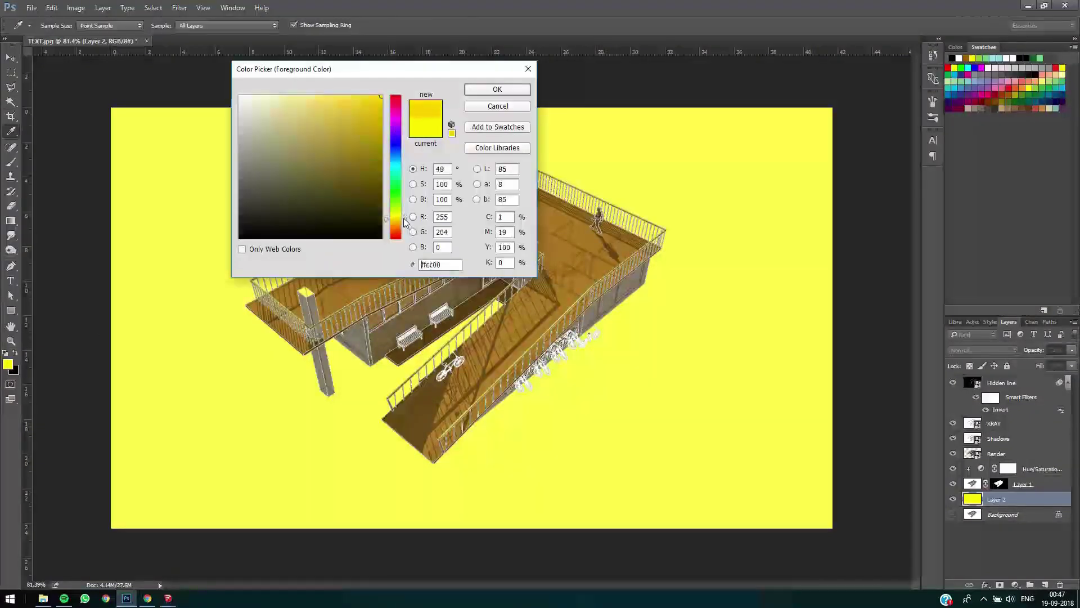
pyautogui.click(485, 91)
pyautogui.hotkey('alt', 'BackSpace')
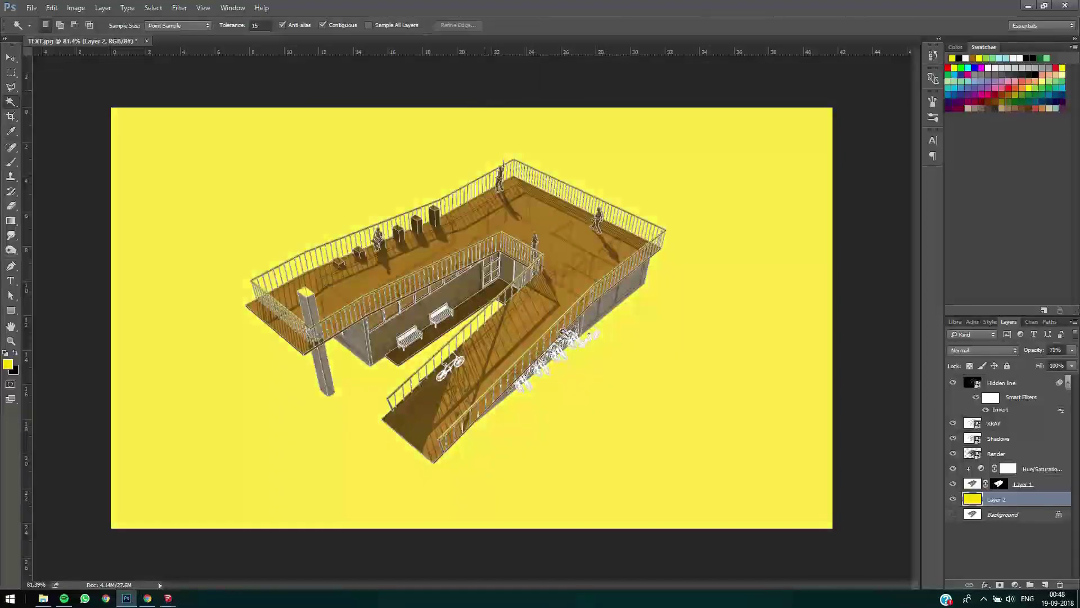
pyautogui.press('v')
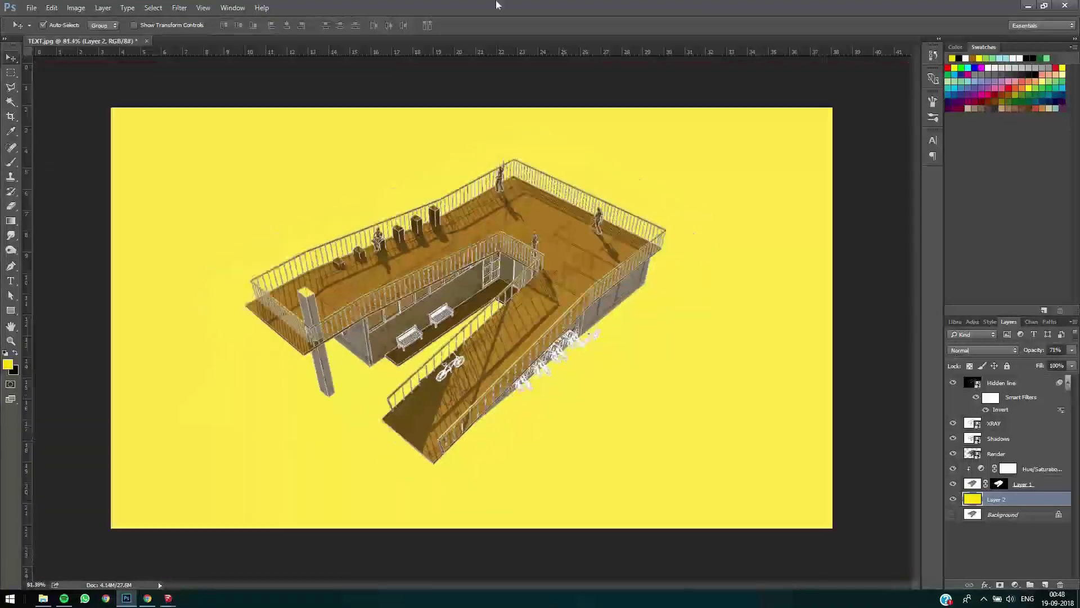
pyautogui.scroll(1, 513, 344)
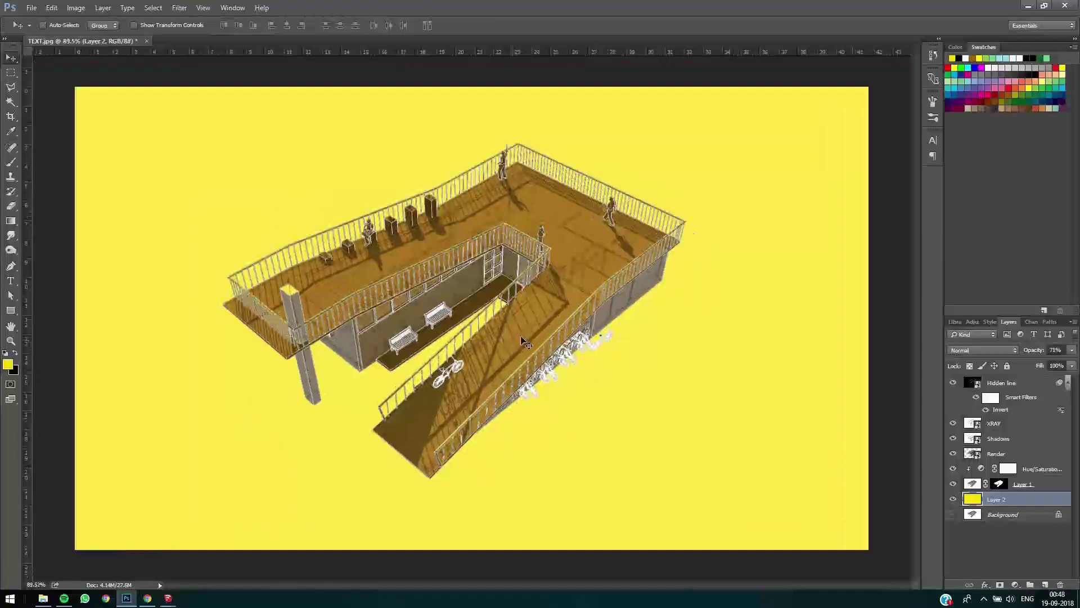
# Step: Place the gurnge.psd texture into the composition and move its layer to the top of the layer stack
pyautogui.click(43, 598)
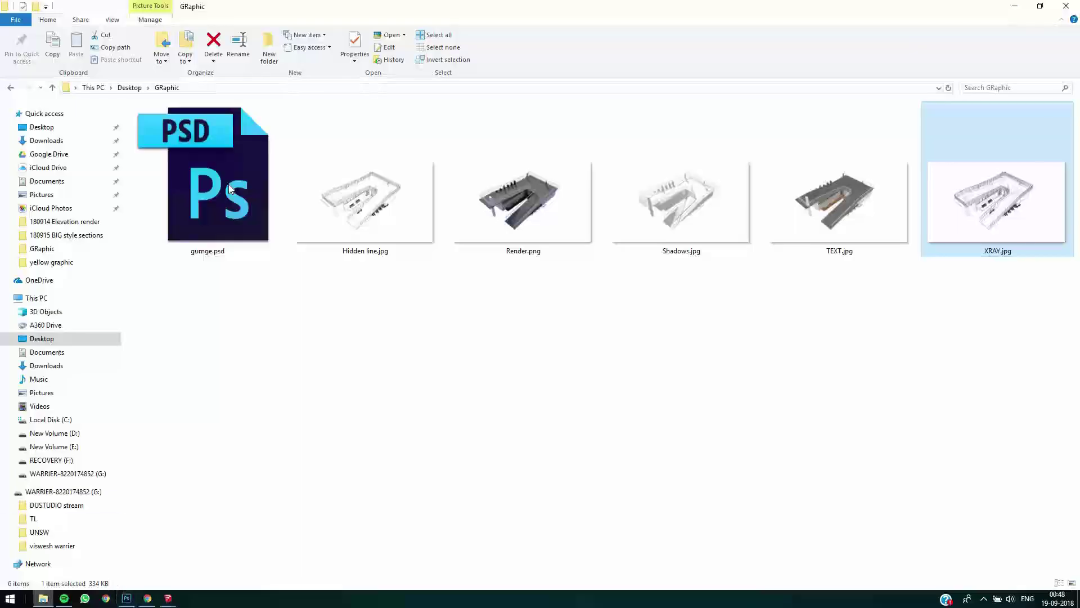
pyautogui.moveTo(207, 225); pyautogui.dragTo(333, 490)
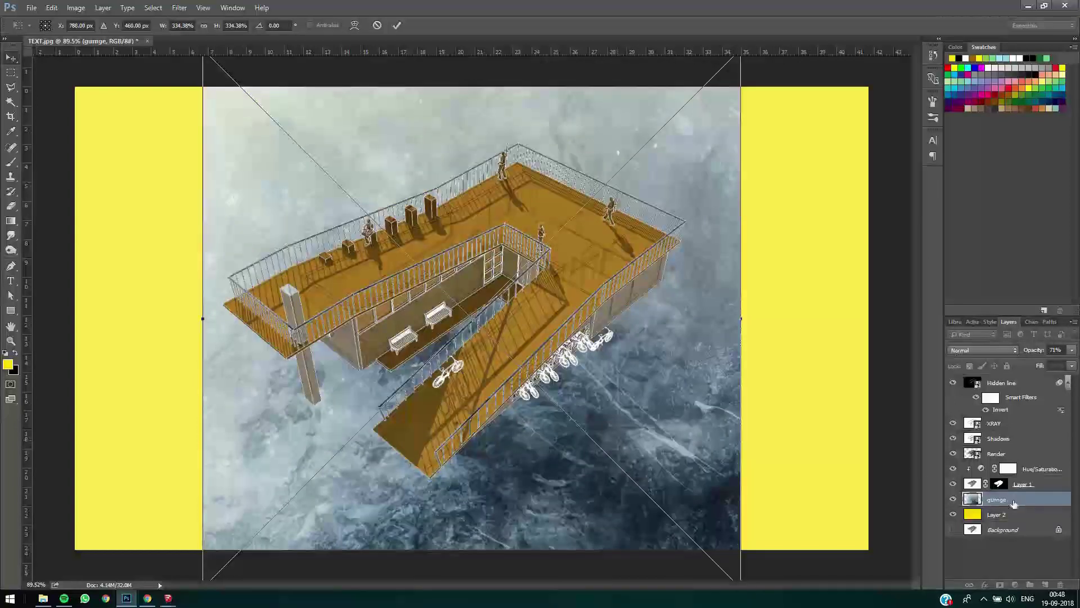
pyautogui.press('Return')
pyautogui.moveTo(1014, 503); pyautogui.dragTo(1004, 378)
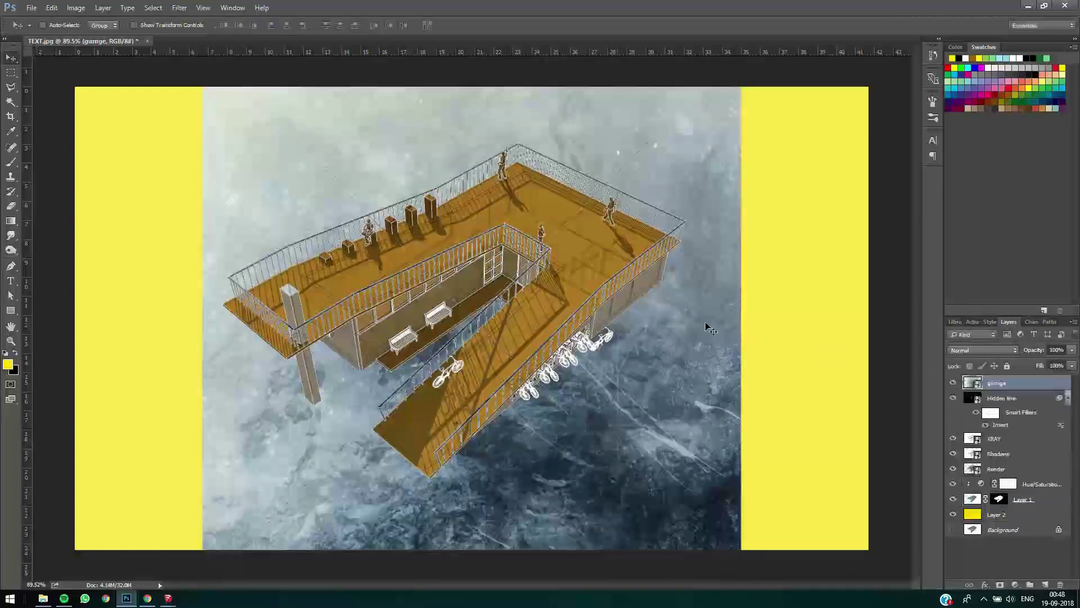
# Step: Blend the gurnge texture layer in Overlay mode, nudge it slightly upward and reduce its opacity to 67%
pyautogui.click(962, 350)
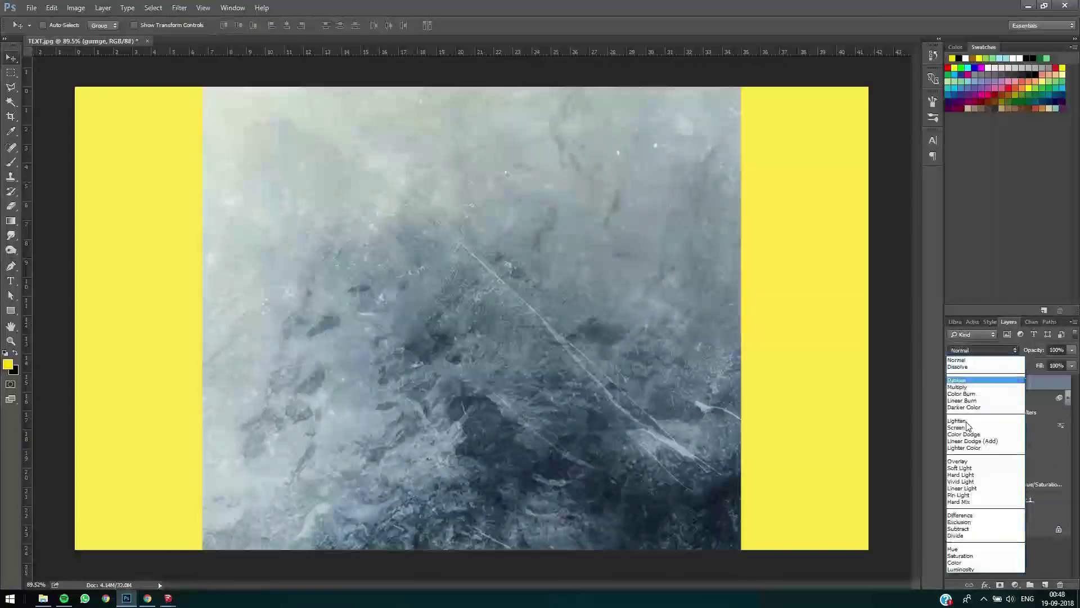
pyautogui.click(959, 461)
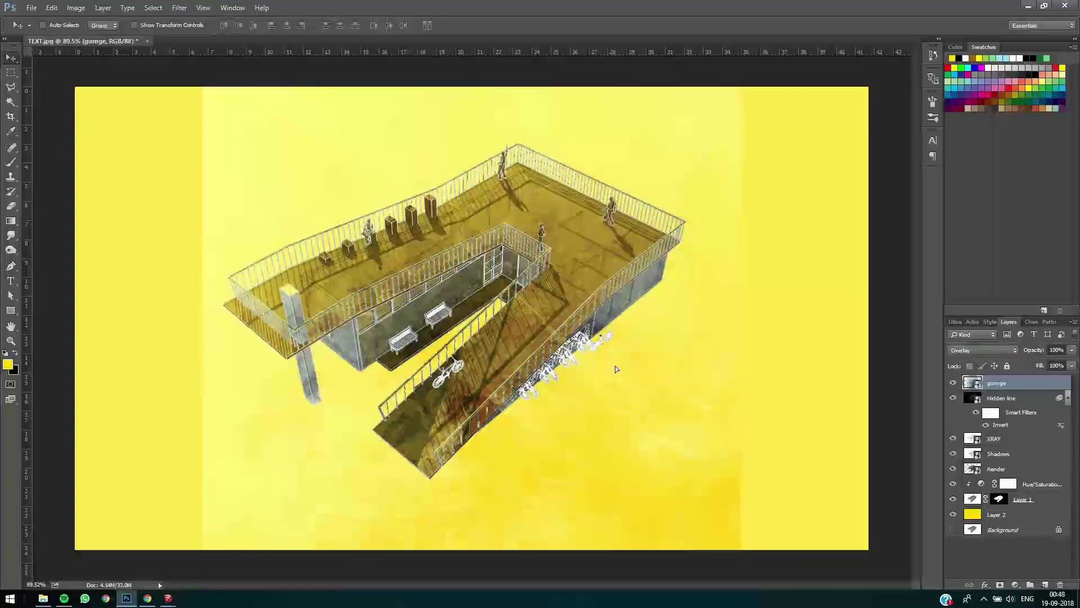
pyautogui.moveTo(616, 366); pyautogui.dragTo(616, 337)
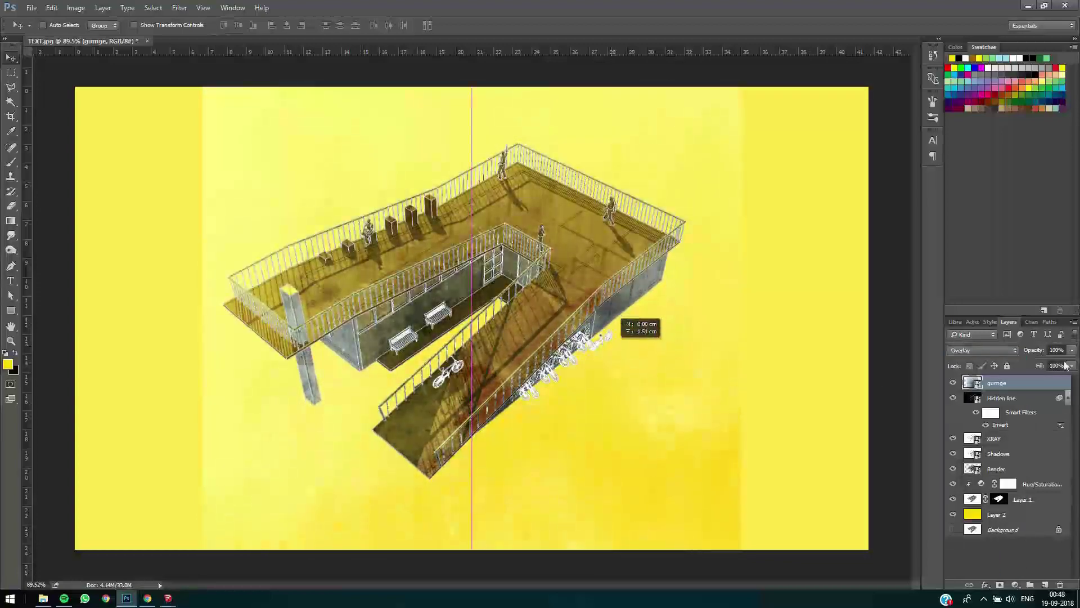
pyautogui.moveTo(1033, 351); pyautogui.dragTo(1008, 351)
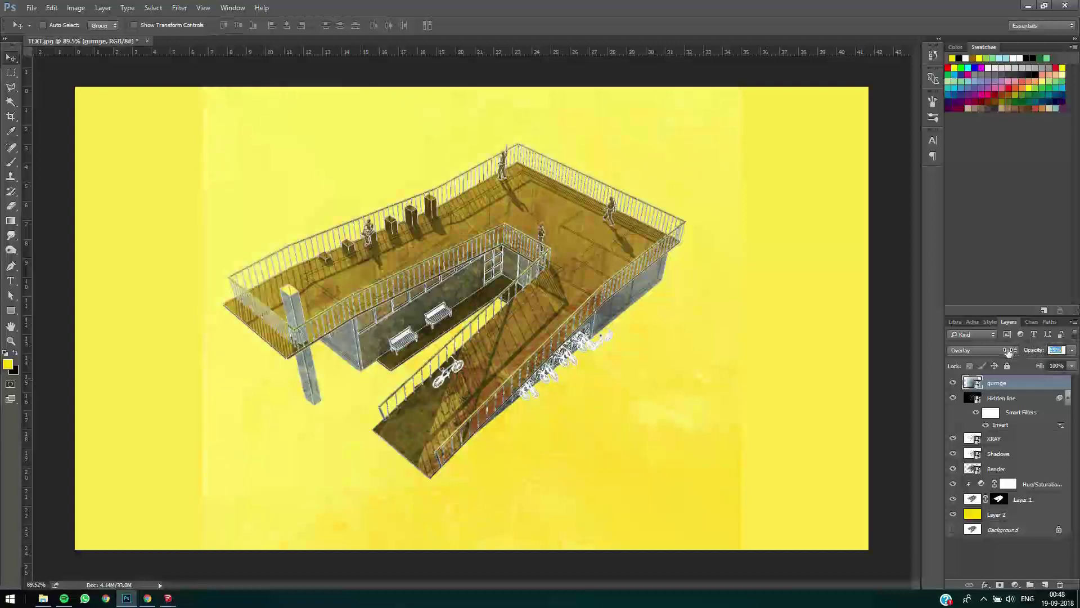
pyautogui.press('Return')
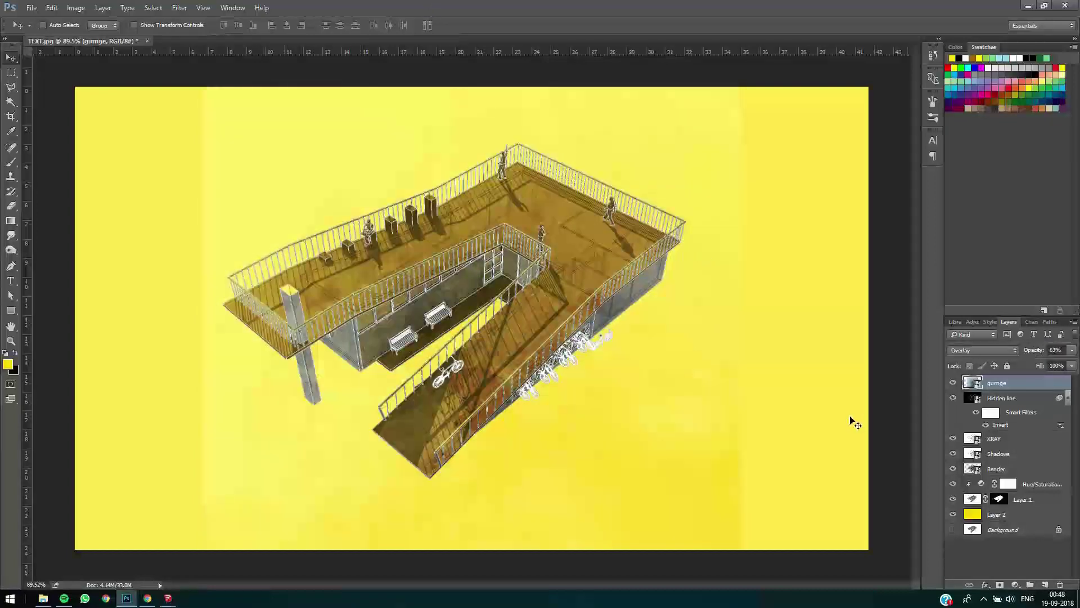
# Step: Crop both sides of the canvas to the edges of the gurnge texture, about 28.3 cm wide
pyautogui.press('c')
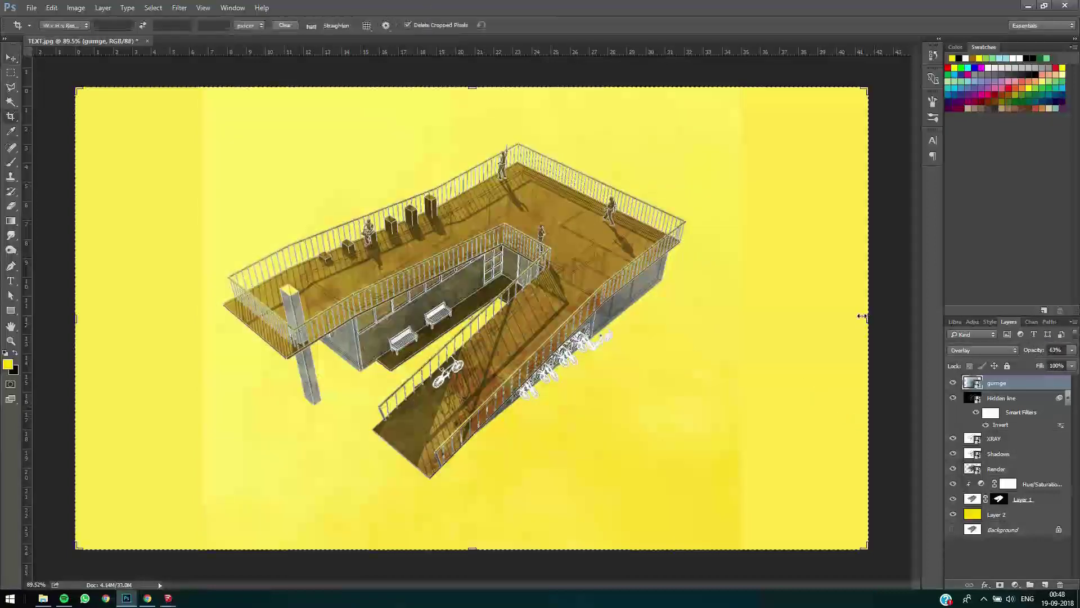
pyautogui.moveTo(862, 316); pyautogui.dragTo(738, 312)
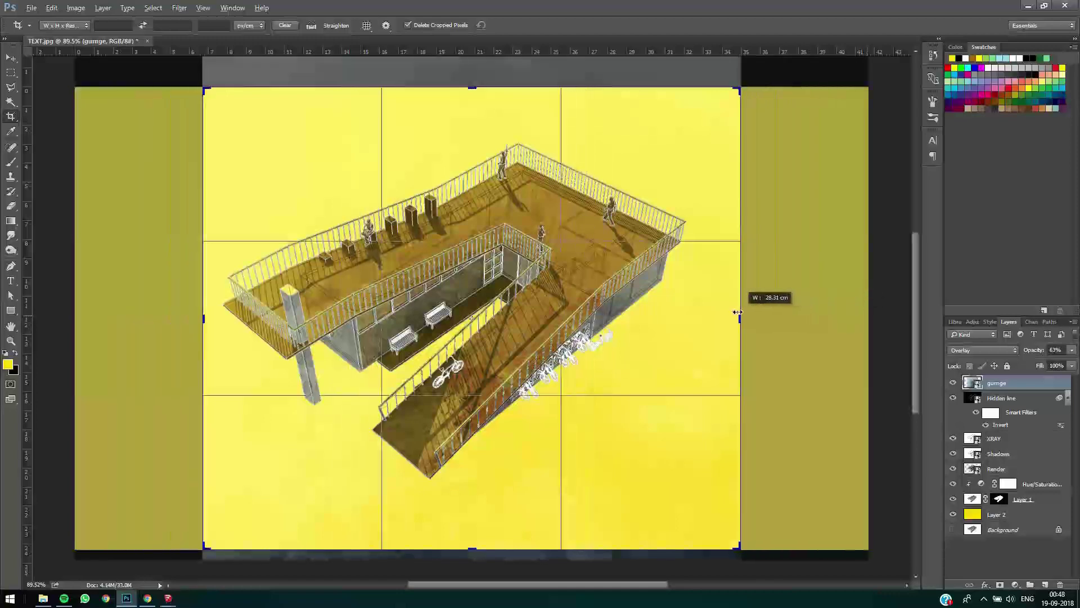
pyautogui.click(519, 25)
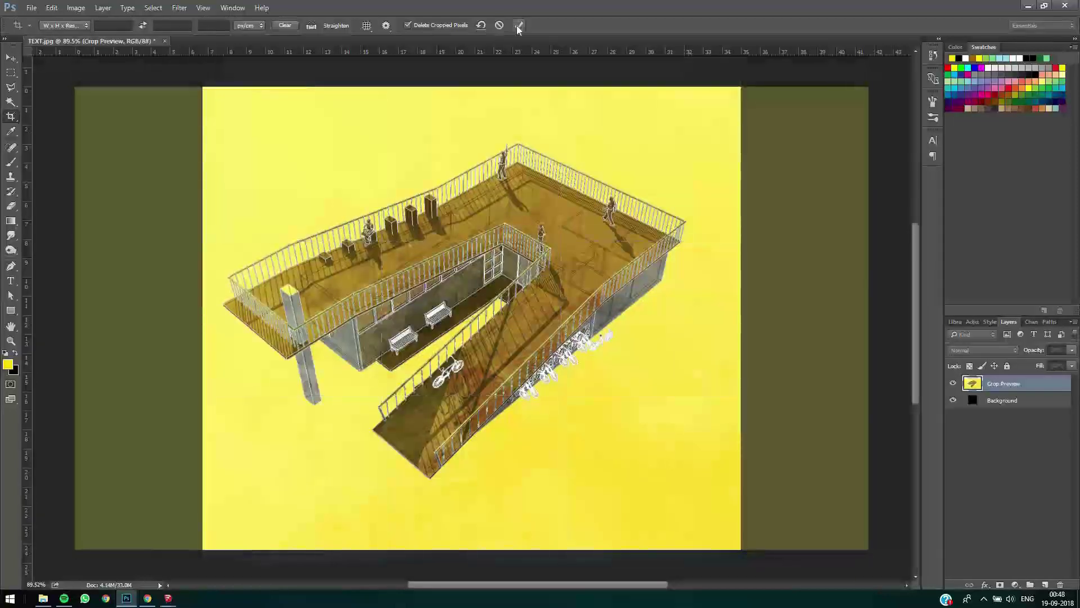
pyautogui.click(518, 26)
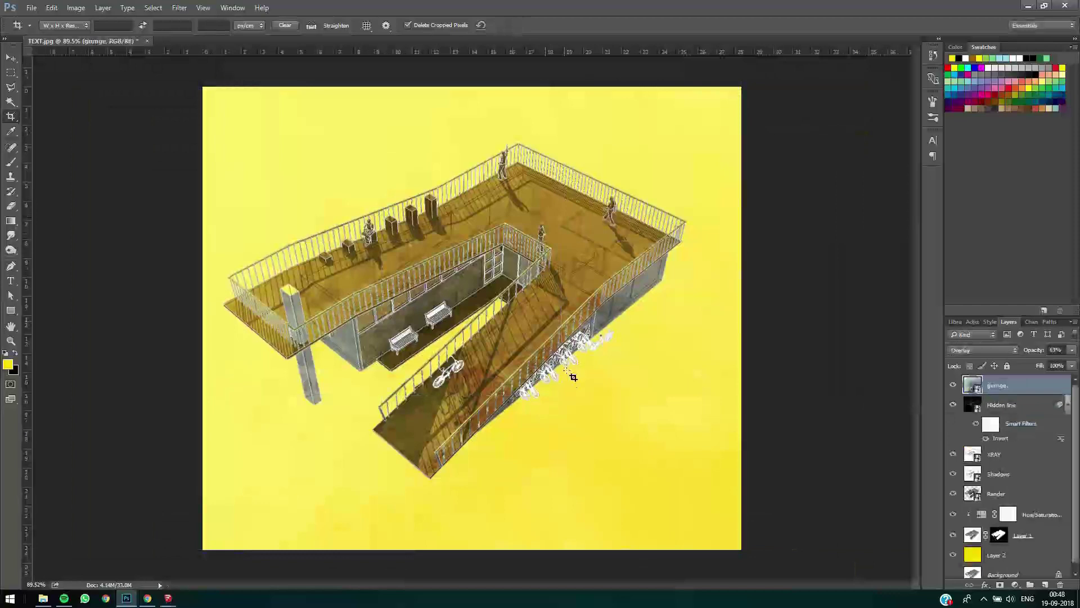
# Step: Try shifting the gurnge texture across the cropped canvas, and undo the move
pyautogui.press('v')
pyautogui.moveTo(552, 402); pyautogui.dragTo(596, 404)
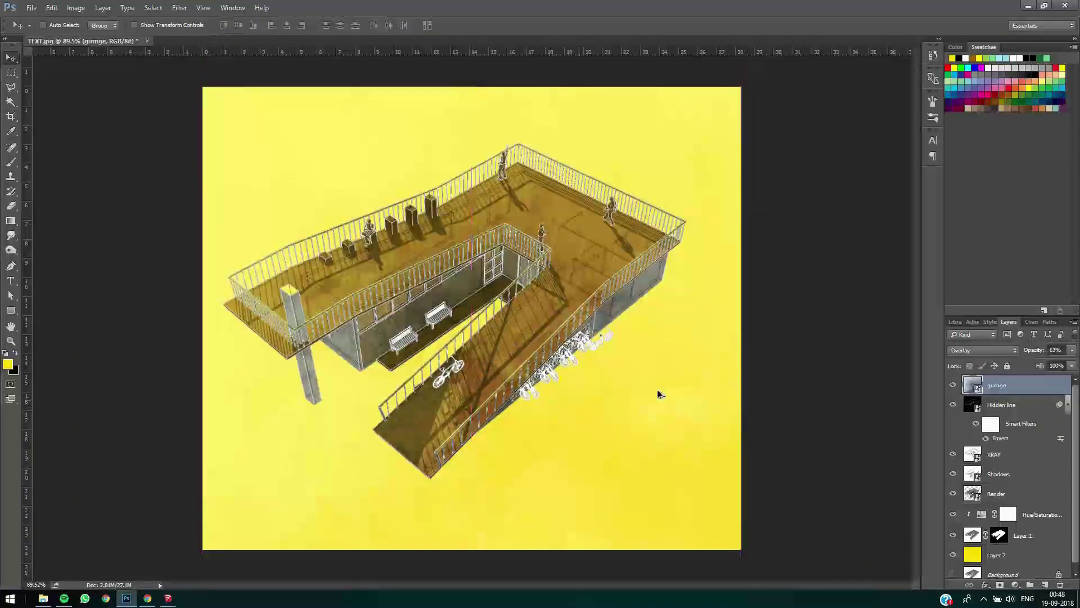
pyautogui.scroll(-1, 660, 383)
pyautogui.scroll(1, 568, 336)
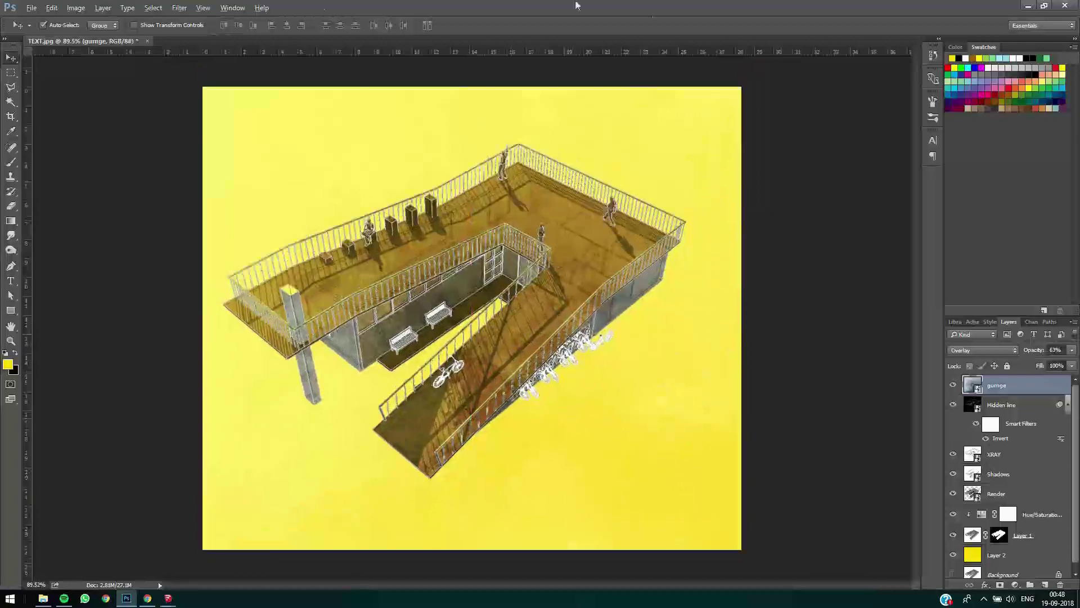
pyautogui.hotkey('ctrl', 'z')
pyautogui.press('m')
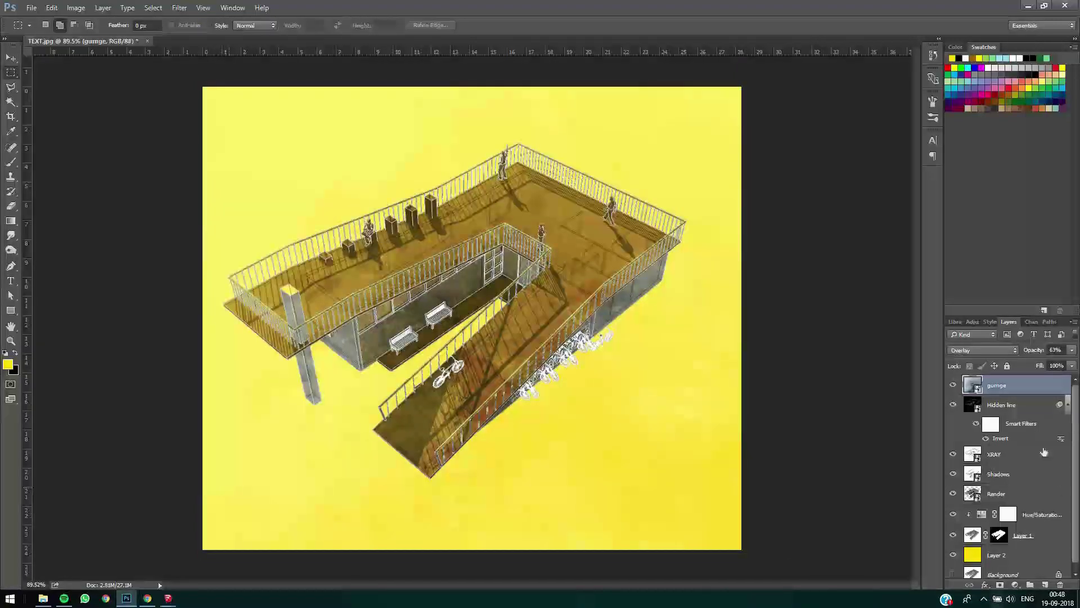
pyautogui.press('u')
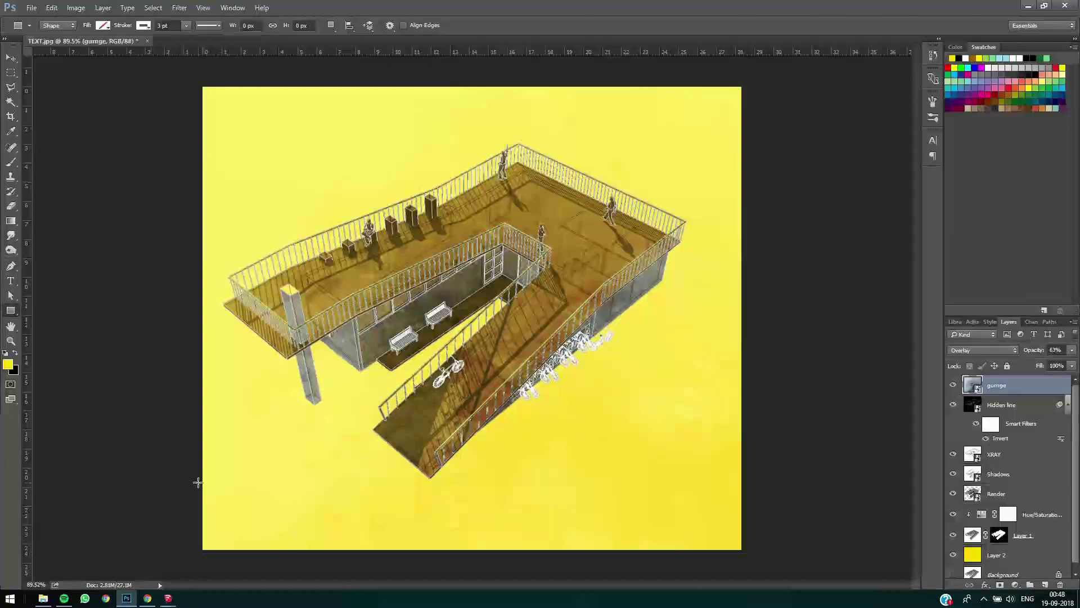
# Step: Add a Levels adjustment layer above the Hue/Saturation layer and clip it to Layer 1
pyautogui.click(1041, 535)
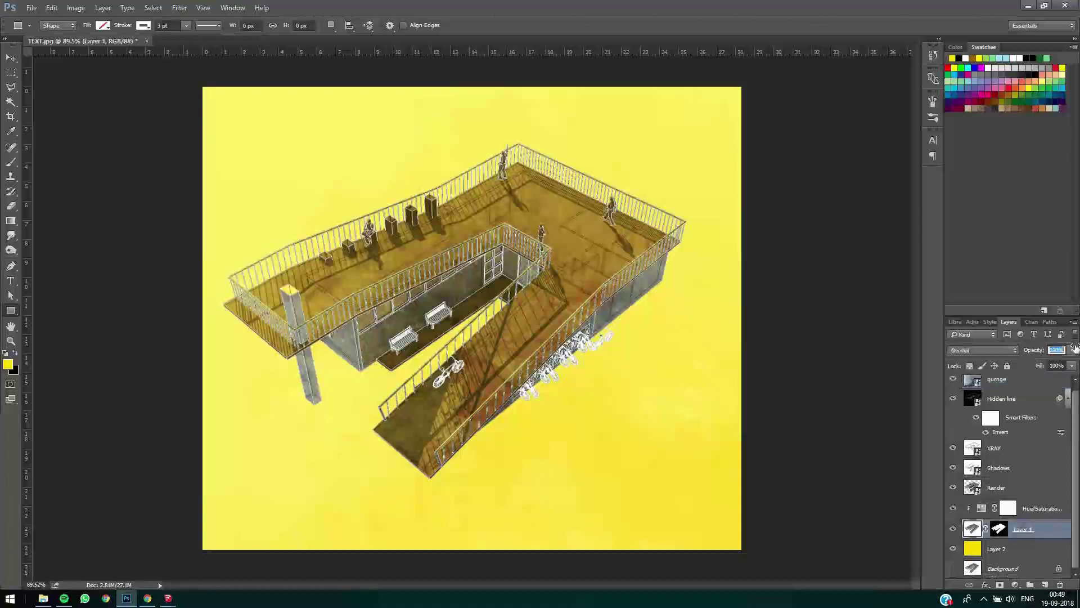
pyautogui.moveTo(1075, 348); pyautogui.dragTo(1053, 350)
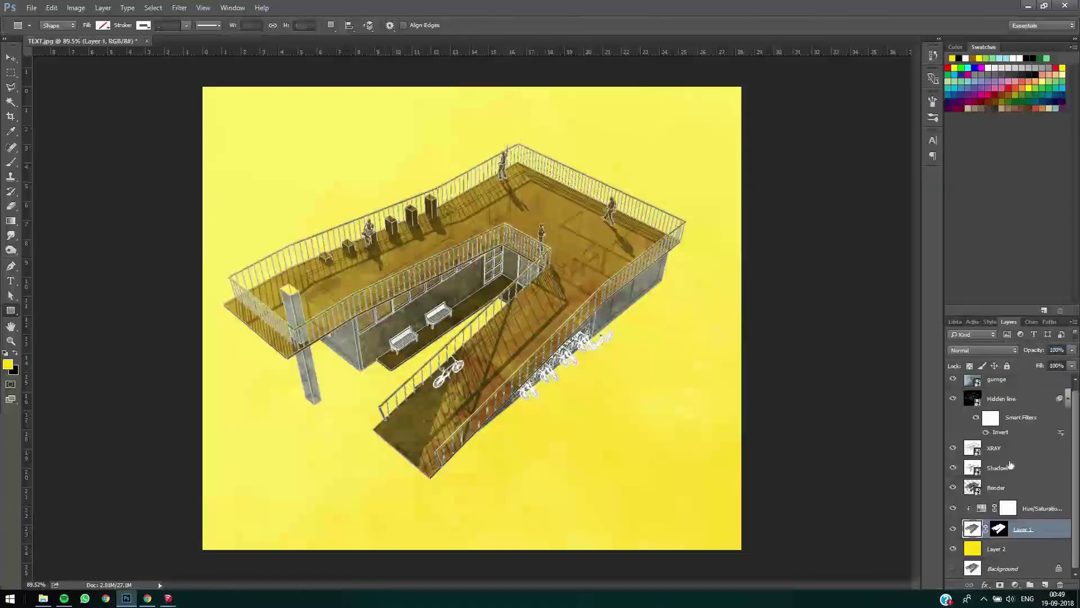
pyautogui.click(1007, 509)
pyautogui.click(1017, 587)
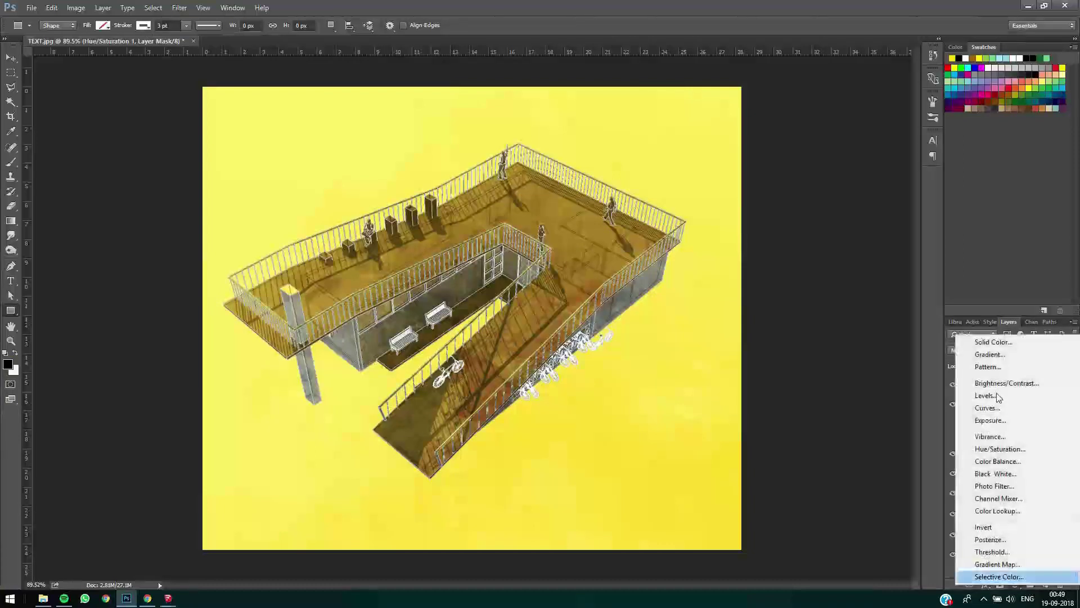
pyautogui.click(992, 395)
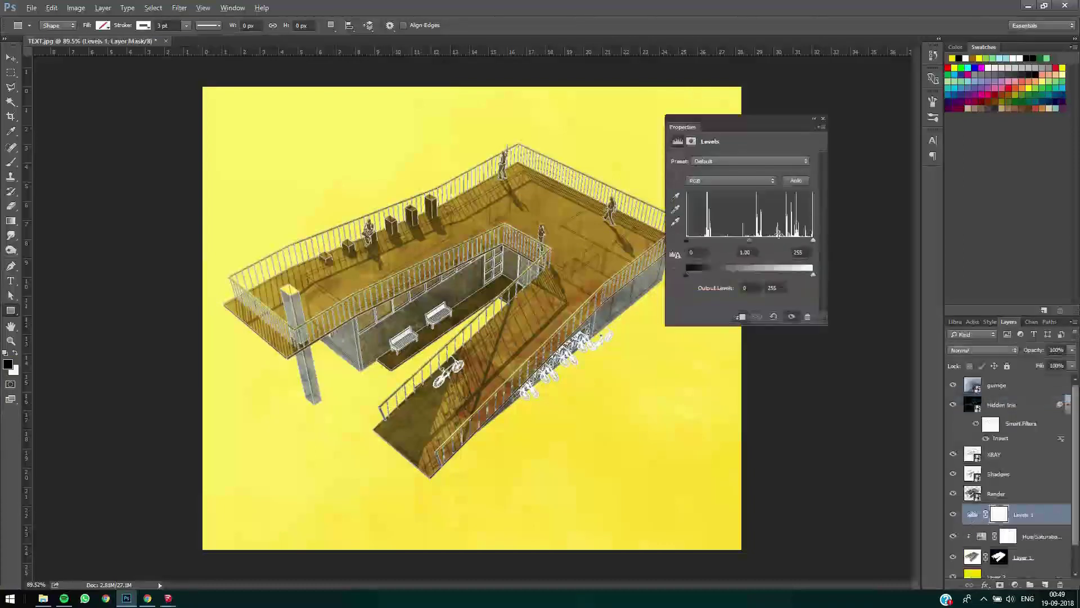
pyautogui.press('alt')
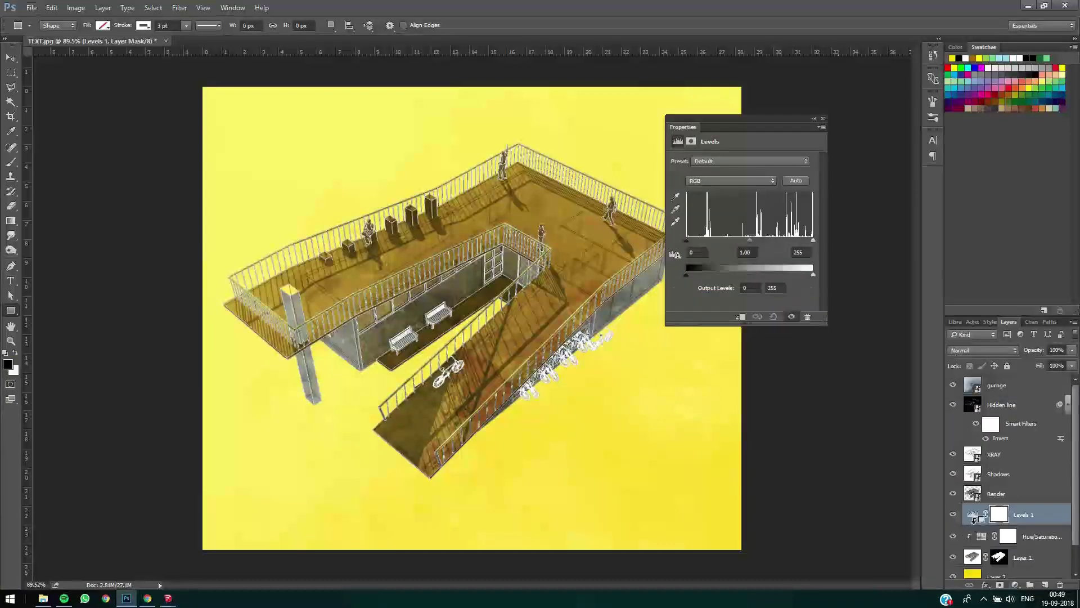
pyautogui.keyDown('alt'); pyautogui.click(974, 522); pyautogui.keyUp('alt')
pyautogui.keyDown('alt'); pyautogui.click(973, 519); pyautogui.keyUp('alt')
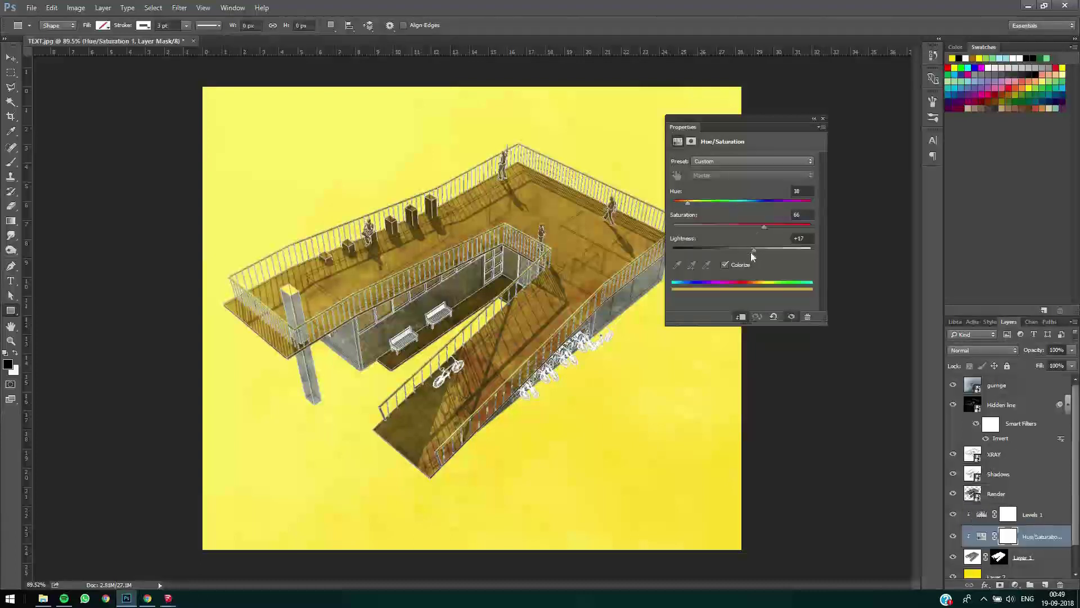
# Step: Brighten the building in Levels 1 with midtones at 1.22 and the white input at 241, and raise the black input slightly
pyautogui.hotkey('alt', ']')
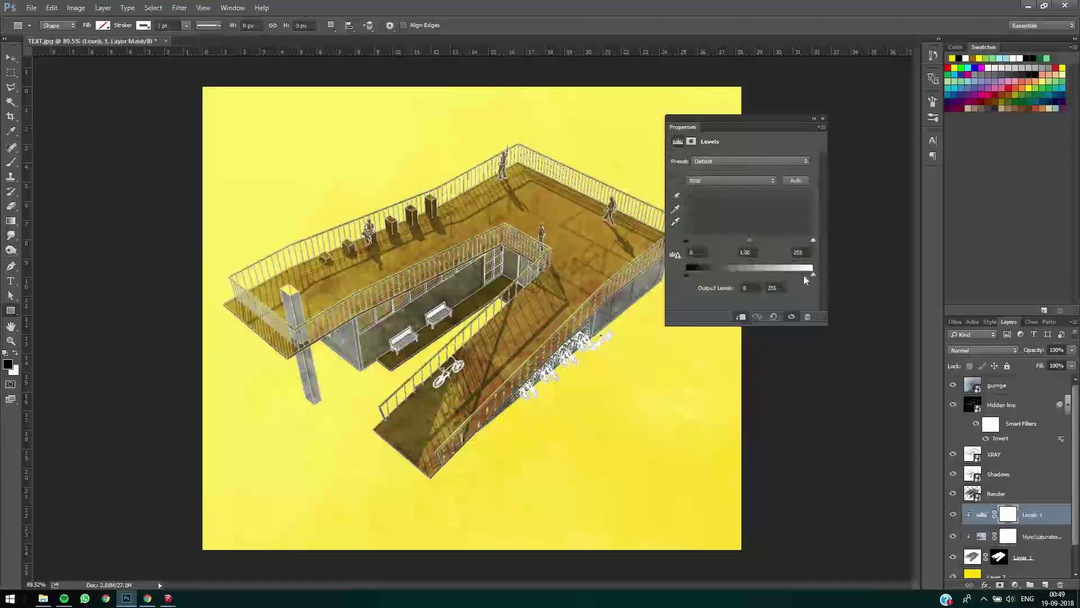
pyautogui.moveTo(812, 275)
pyautogui.mouseDown()
pyautogui.moveTo(801, 277)
pyautogui.moveTo(822, 280)
pyautogui.mouseUp()
pyautogui.moveTo(687, 272); pyautogui.dragTo(664, 273)
pyautogui.moveTo(751, 245)
pyautogui.mouseDown()
pyautogui.moveTo(760, 246)
pyautogui.moveTo(740, 244)
pyautogui.mouseUp()
pyautogui.moveTo(812, 241); pyautogui.dragTo(806, 241)
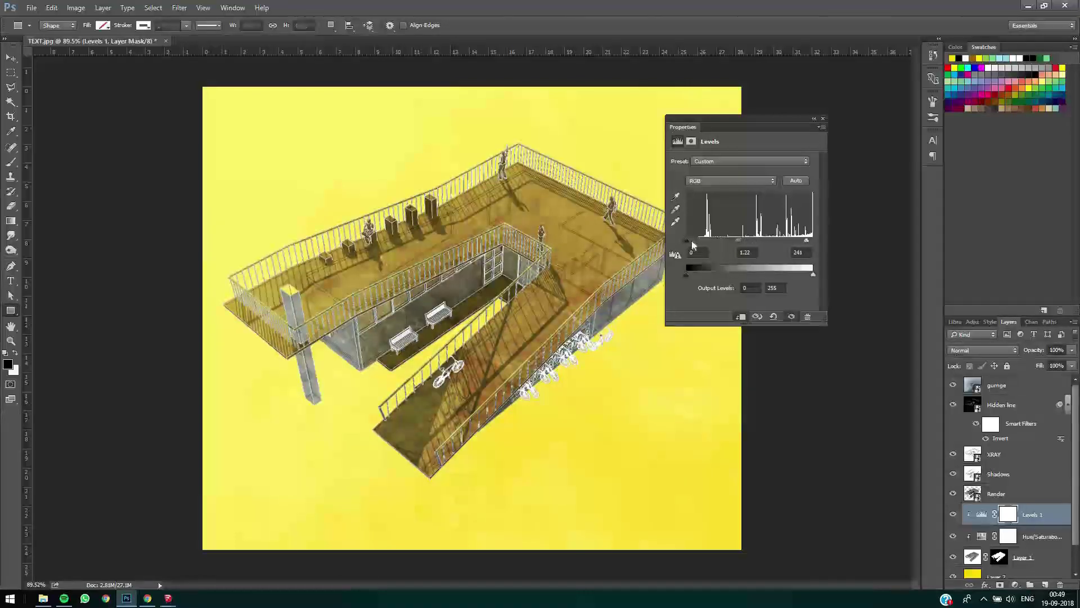
pyautogui.moveTo(691, 242); pyautogui.dragTo(696, 242)
# Step: Adjust the clipped Hue/Saturation layer to a lightness of +6 and a saturation of 75, and fine-tune its hue
pyautogui.click(1039, 536)
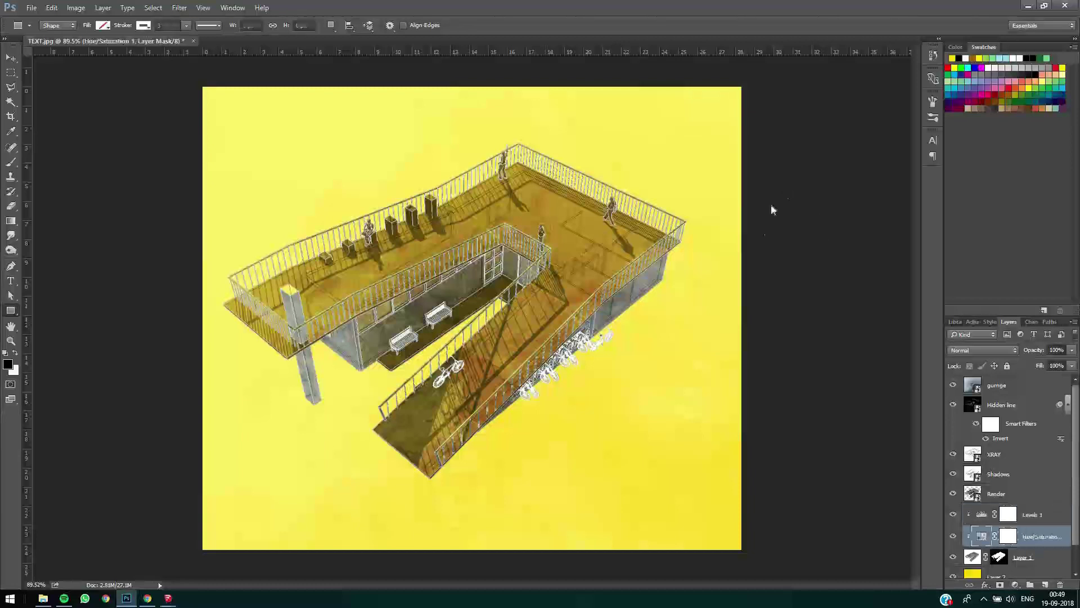
pyautogui.moveTo(744, 249)
pyautogui.mouseDown()
pyautogui.moveTo(759, 251)
pyautogui.moveTo(743, 252)
pyautogui.mouseUp()
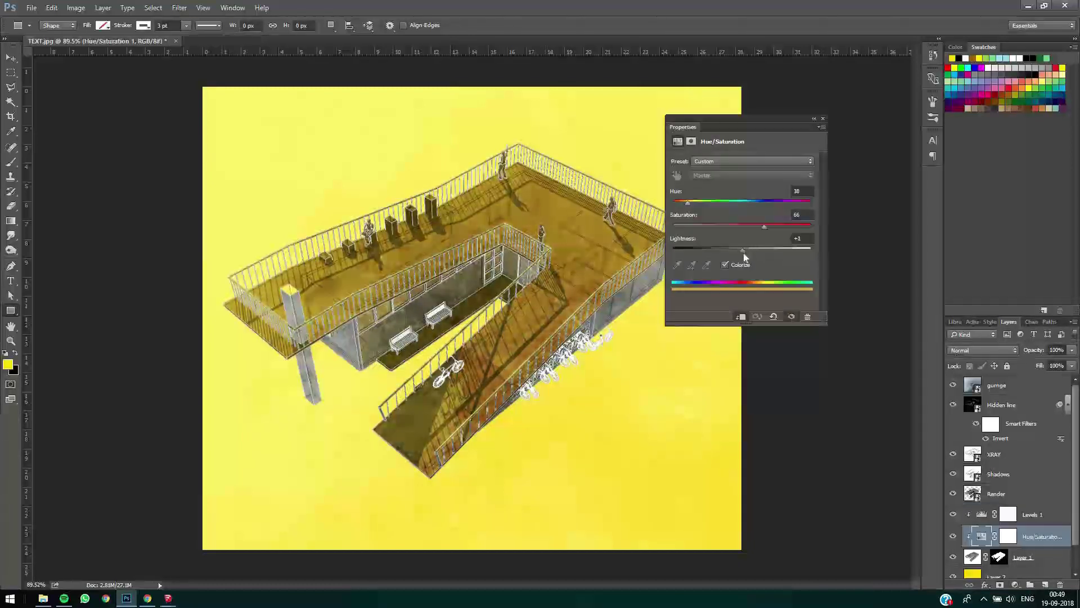
pyautogui.click(774, 227)
pyautogui.moveTo(688, 201); pyautogui.dragTo(688, 203)
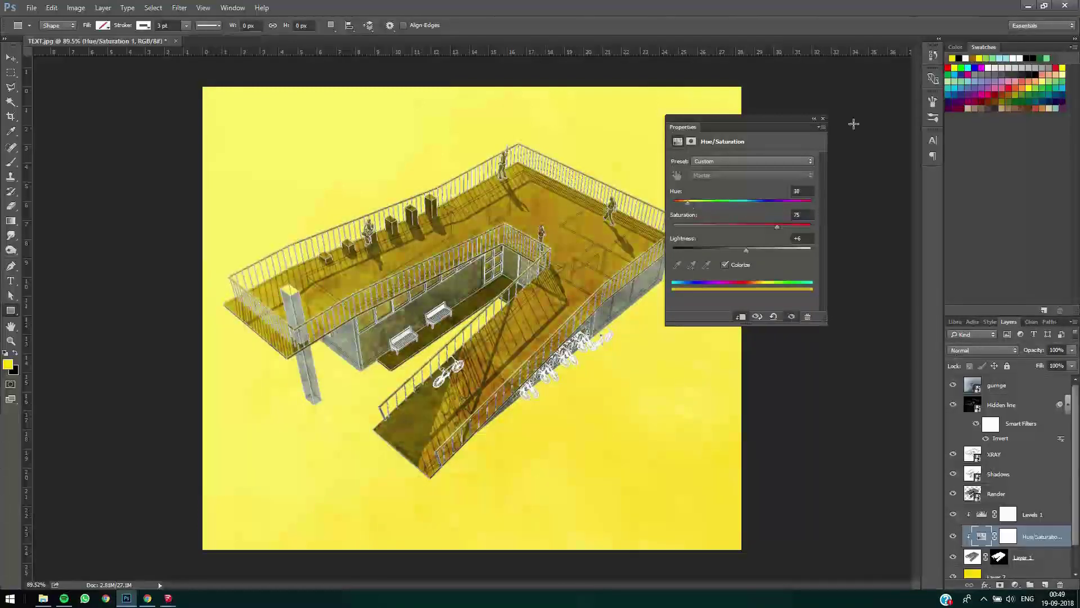
pyautogui.click(613, 228)
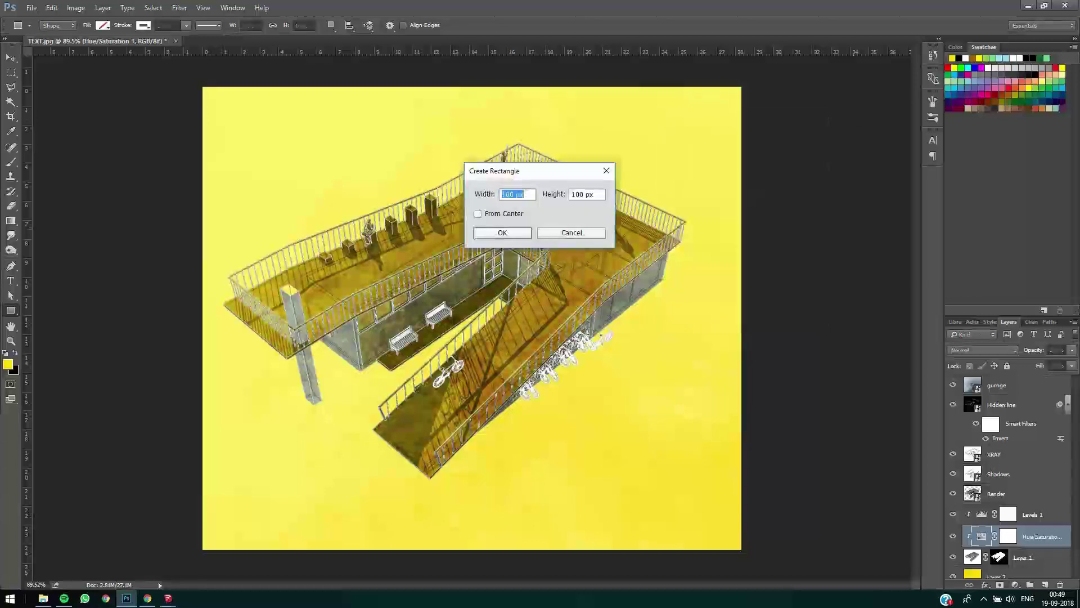
pyautogui.write('v')
pyautogui.click(572, 233)
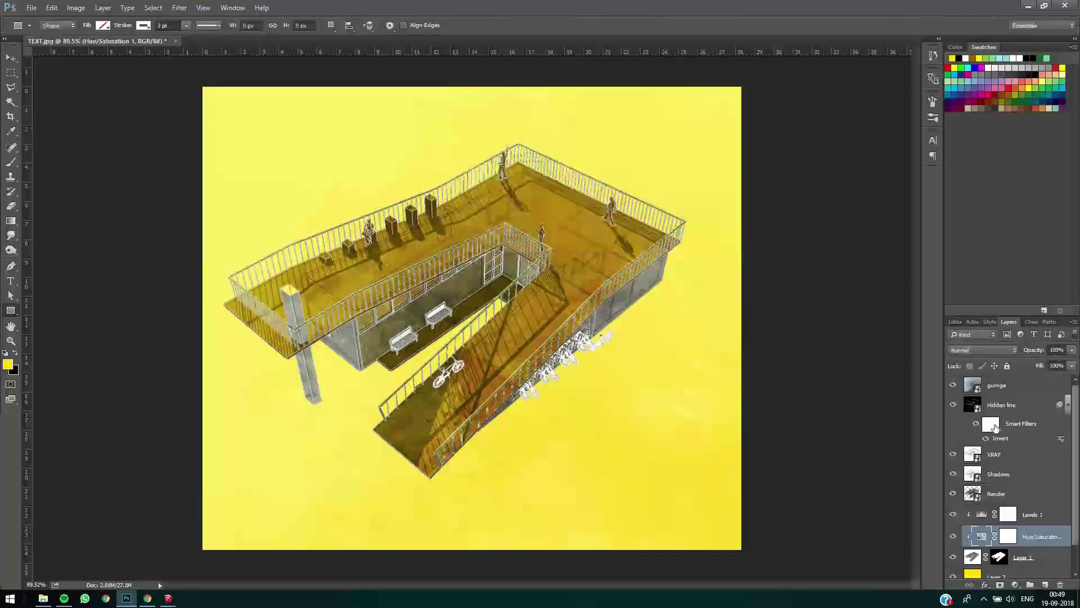
pyautogui.scroll(-2, 540, 381)
pyautogui.scroll(3, 540, 381)
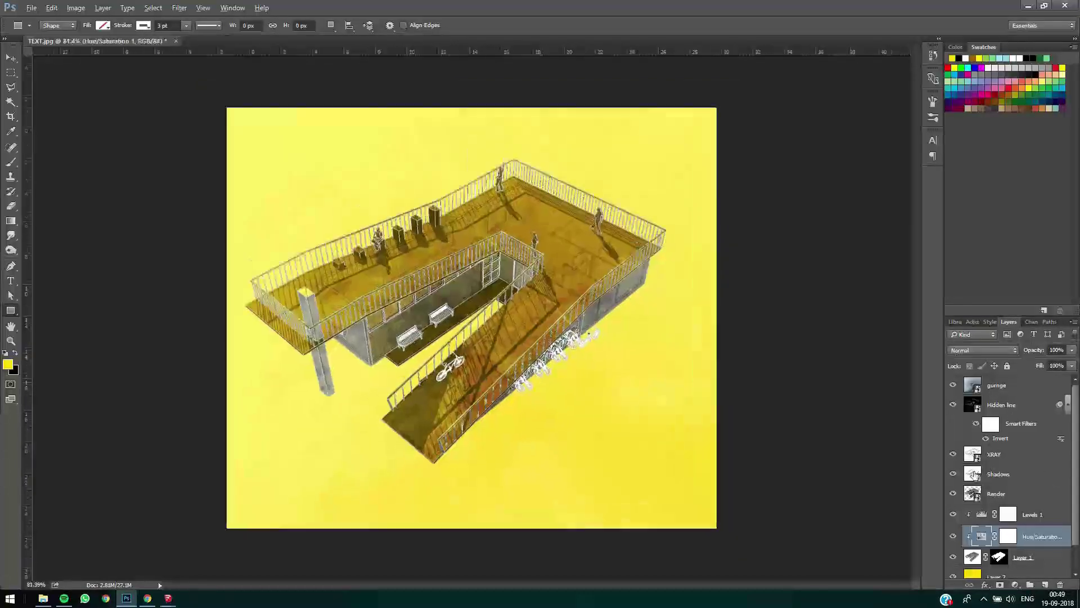
# Step: Add a layer mask to the Hidden line layer and fade the row of bicycles beside the ramp with a black brush at 21% opacity
pyautogui.click(996, 410)
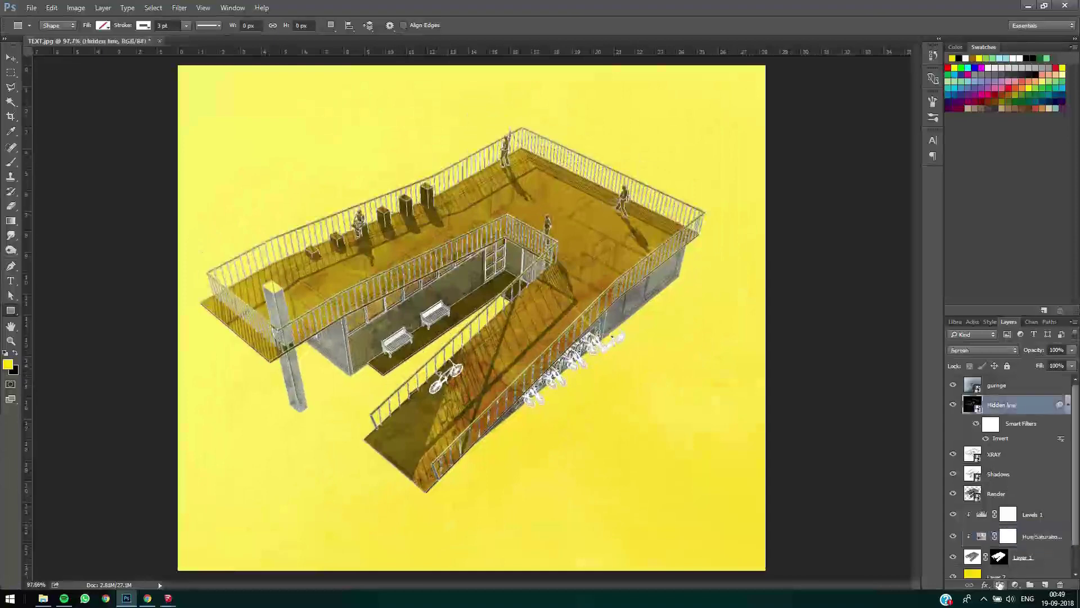
pyautogui.click(1000, 586)
pyautogui.press('d')
pyautogui.press('b')
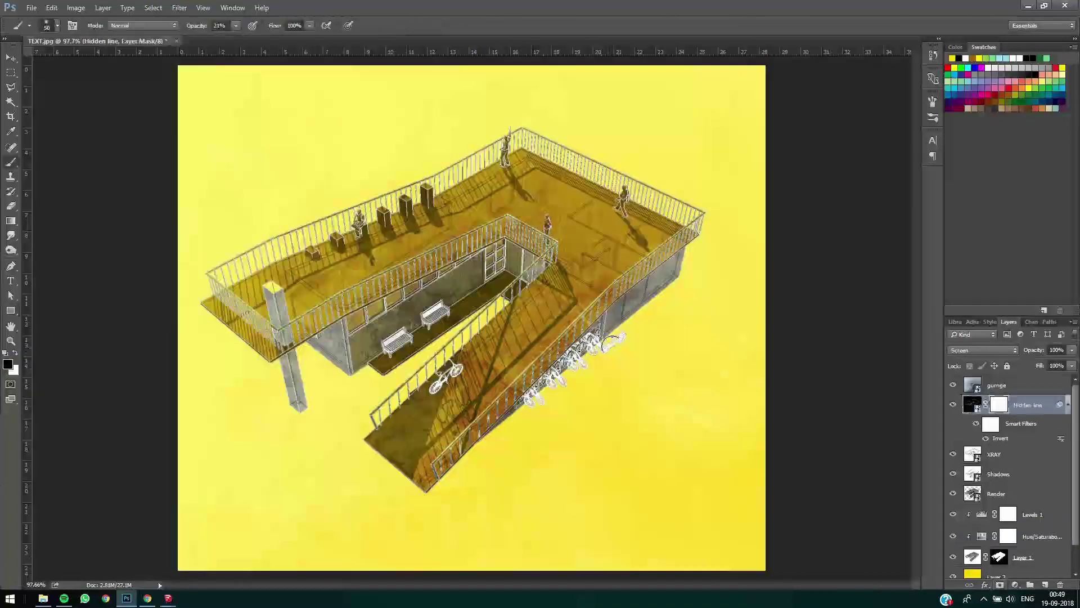
pyautogui.moveTo(611, 343)
pyautogui.mouseDown()
pyautogui.moveTo(522, 395)
pyautogui.moveTo(555, 373)
pyautogui.moveTo(541, 394)
pyautogui.mouseUp()
pyautogui.moveTo(616, 341); pyautogui.dragTo(567, 362)
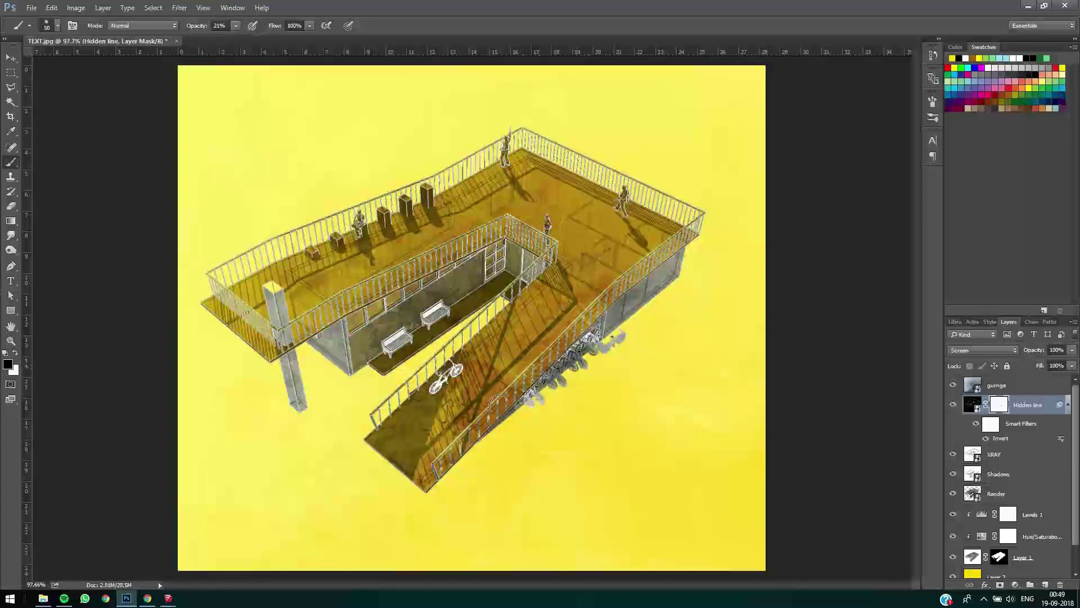
# Step: Try fading the single bicycle on the ramp and the bicycle row further on the mask, and undo those strokes
pyautogui.moveTo(464, 372); pyautogui.dragTo(418, 391)
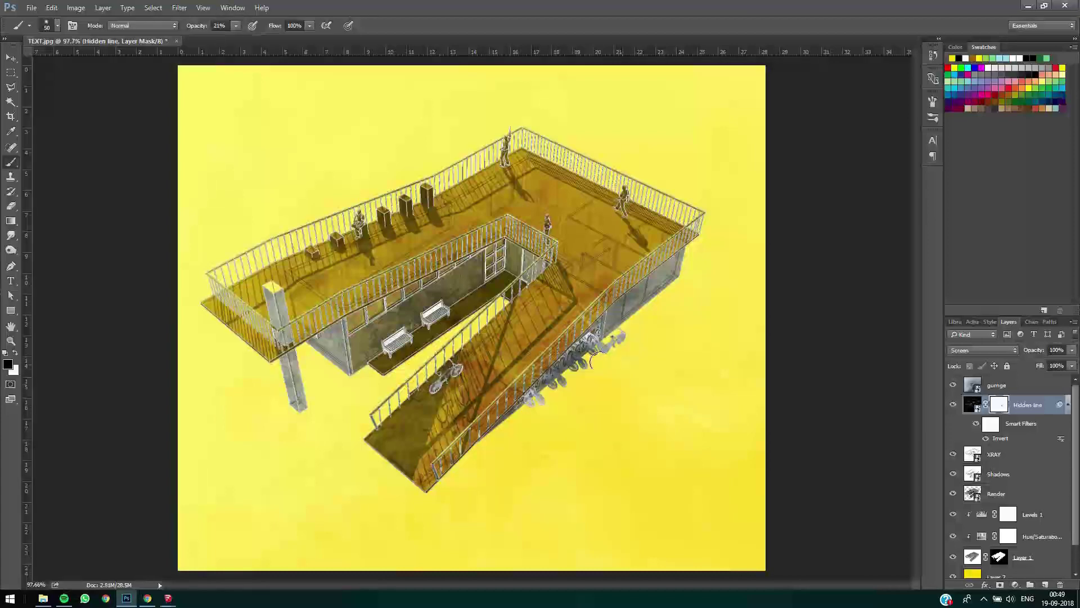
pyautogui.moveTo(594, 361); pyautogui.dragTo(559, 404)
pyautogui.hotkey('ctrl', 'z')
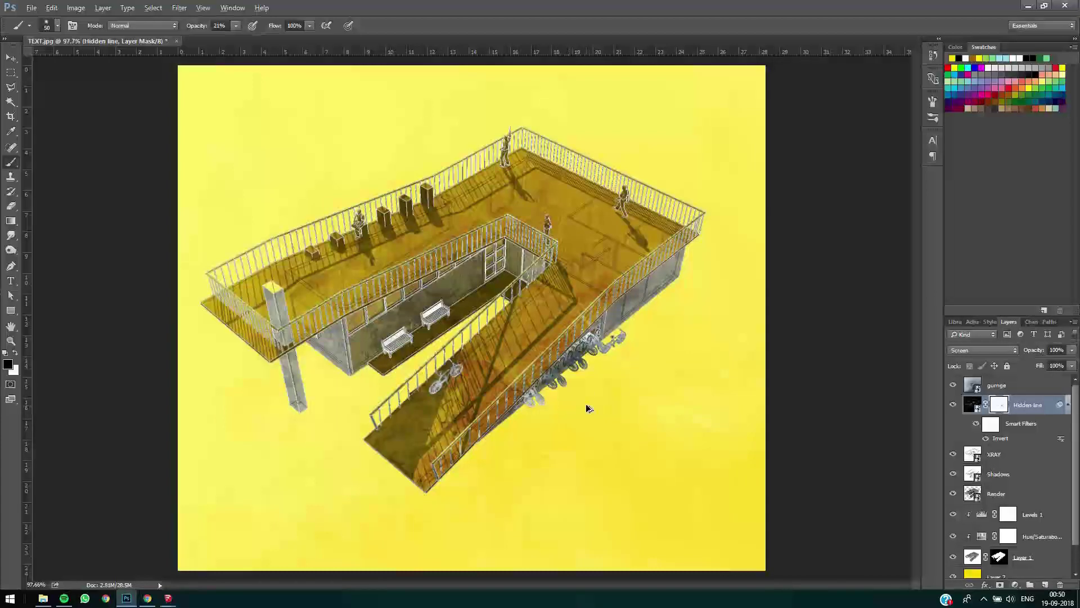
pyautogui.hotkey('ctrl', 'alt', 'z')
pyautogui.hotkey('ctrl', 'alt', 'z')
pyautogui.hotkey('ctrl', 'alt', 'z')
pyautogui.hotkey('ctrl', 'alt', 'z')
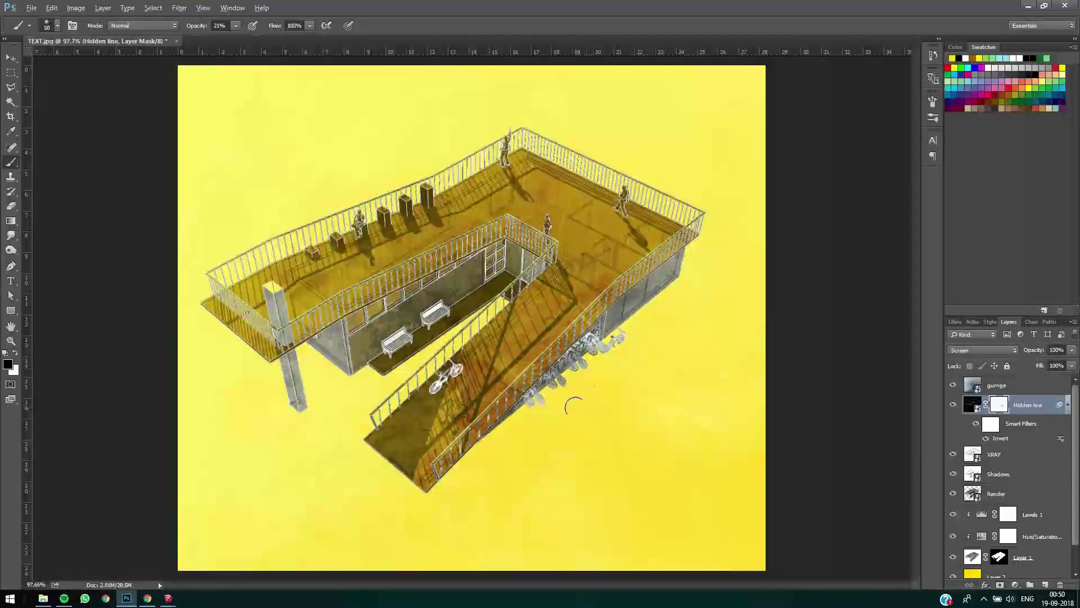
pyautogui.hotkey('ctrl', 'alt', 'z')
# Step: Soften the bicycles on the Hidden line mask with a larger 175 px brush at 4% opacity
pyautogui.press(']')
pyautogui.press(']')
pyautogui.press(']')
pyautogui.press(']')
pyautogui.press(']')
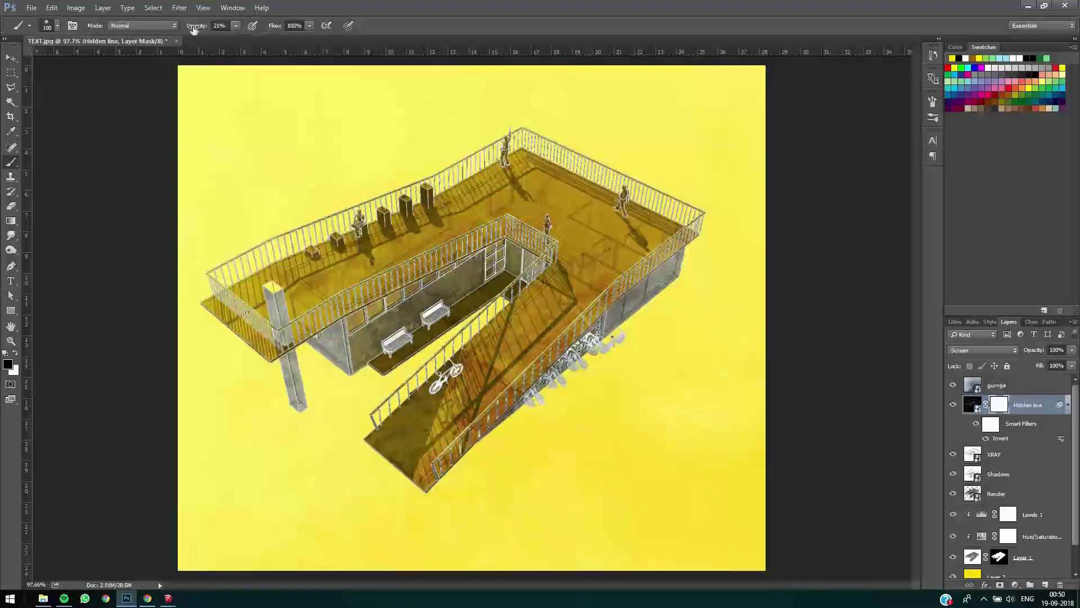
pyautogui.click(185, 29)
pyautogui.click(587, 349)
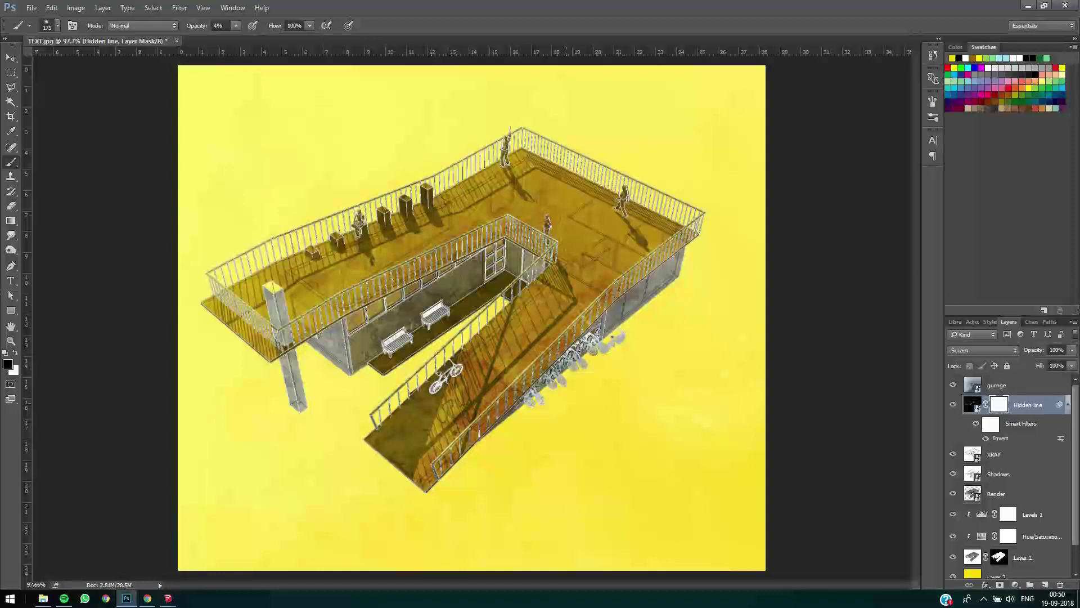
pyautogui.press('v')
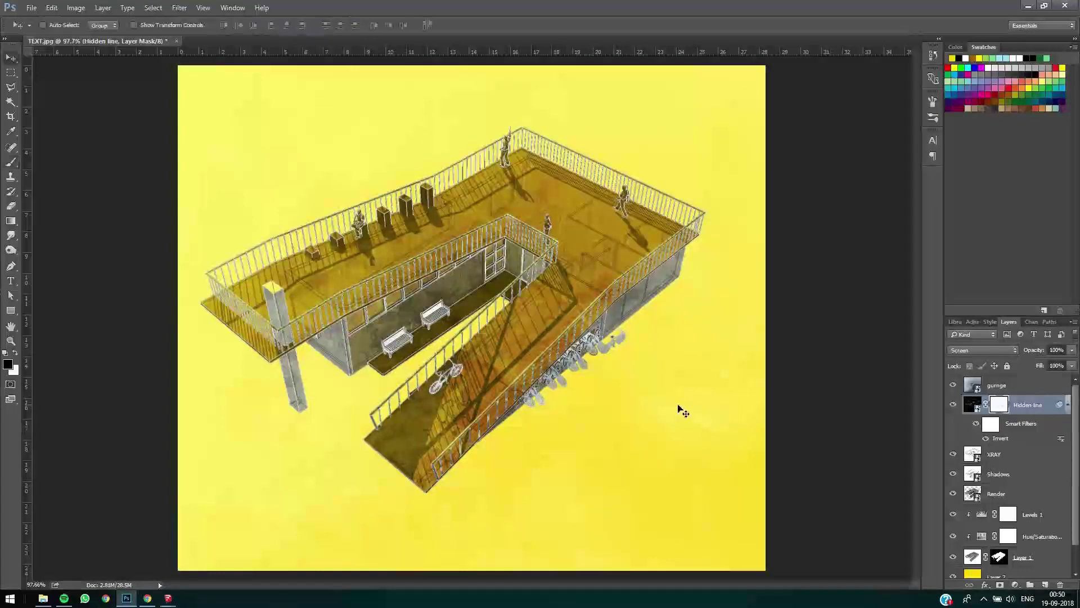
pyautogui.hotkey('ctrl', '1')
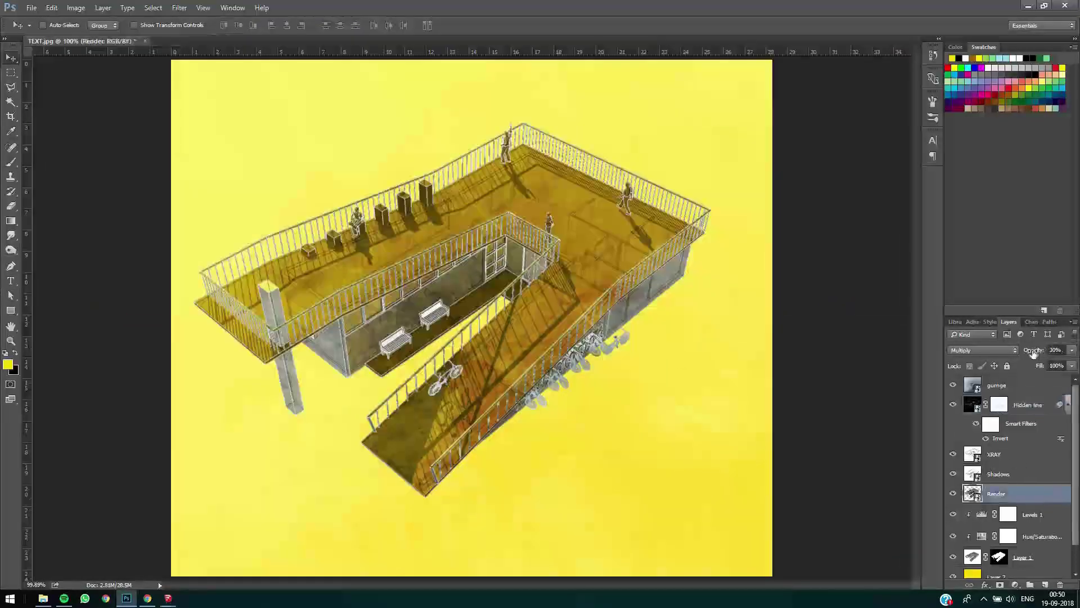
# Step: Adjust the Render layer's opacity to 13% and compare the graphic with the layer hidden and shown
pyautogui.moveTo(1033, 352); pyautogui.dragTo(1026, 353)
pyautogui.press('Return')
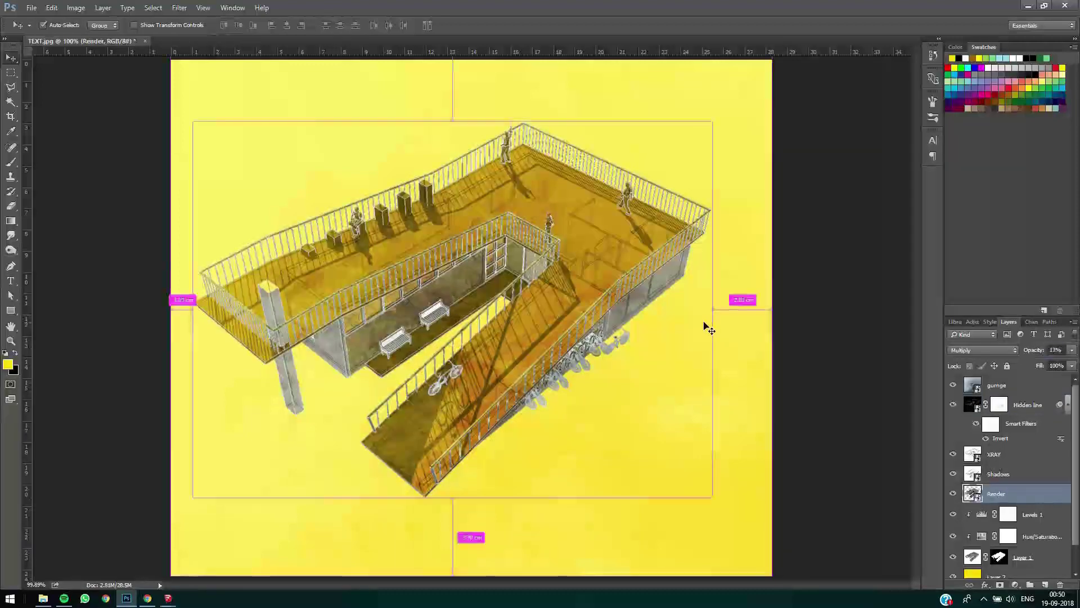
pyautogui.click(954, 494)
pyautogui.click(954, 494)
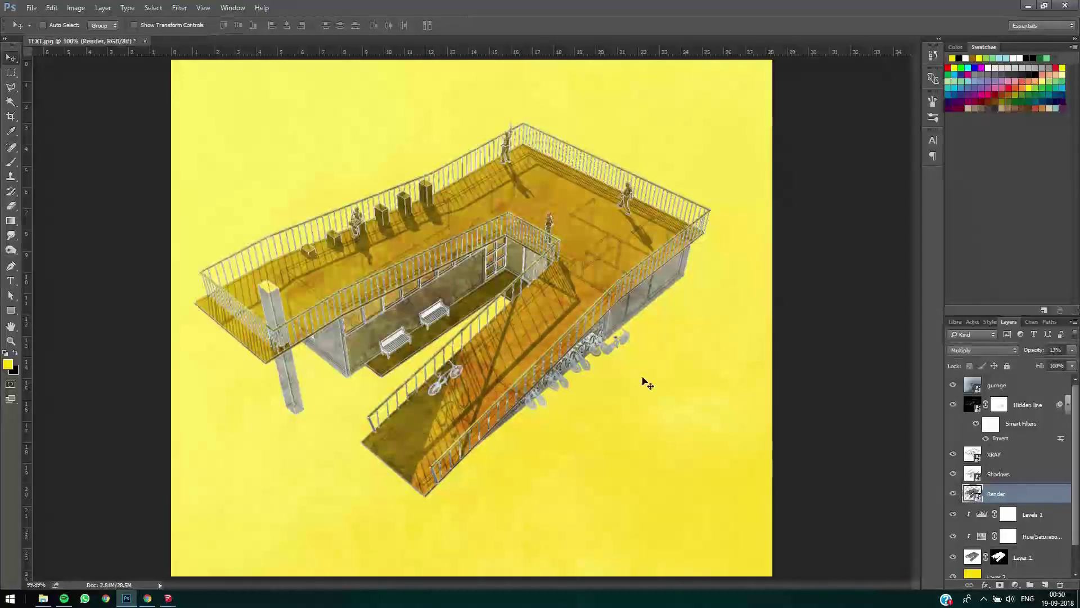
pyautogui.scroll(-1, 563, 316)
pyautogui.scroll(1, 559, 318)
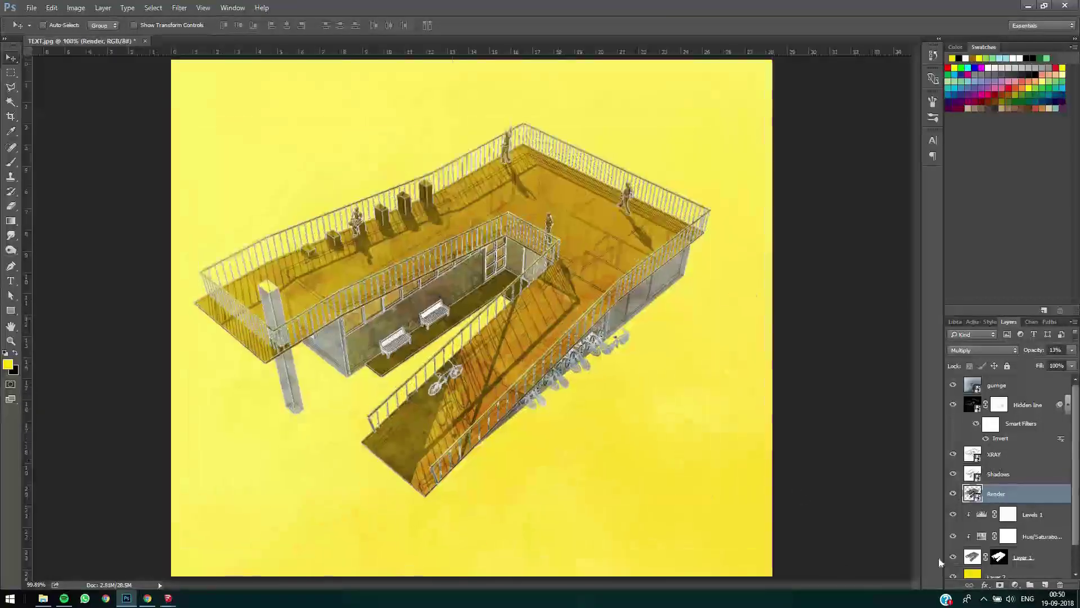
pyautogui.scroll(-1, 730, 447)
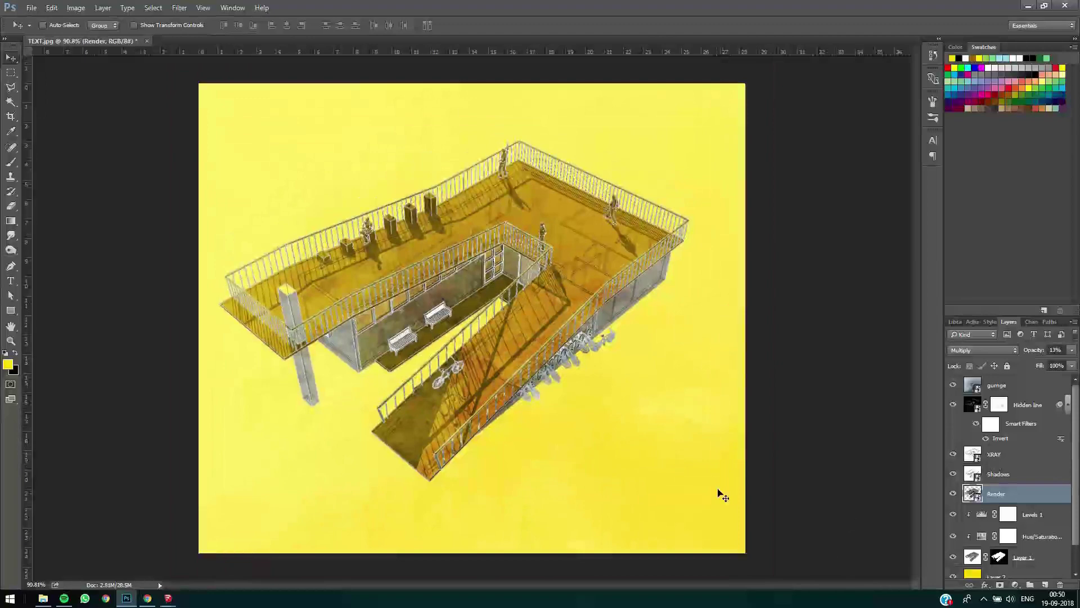
# Step: Draw a 1085 by 116 px rectangle as a band across the lower part of the canvas and fill it with brown
pyautogui.click(11, 312)
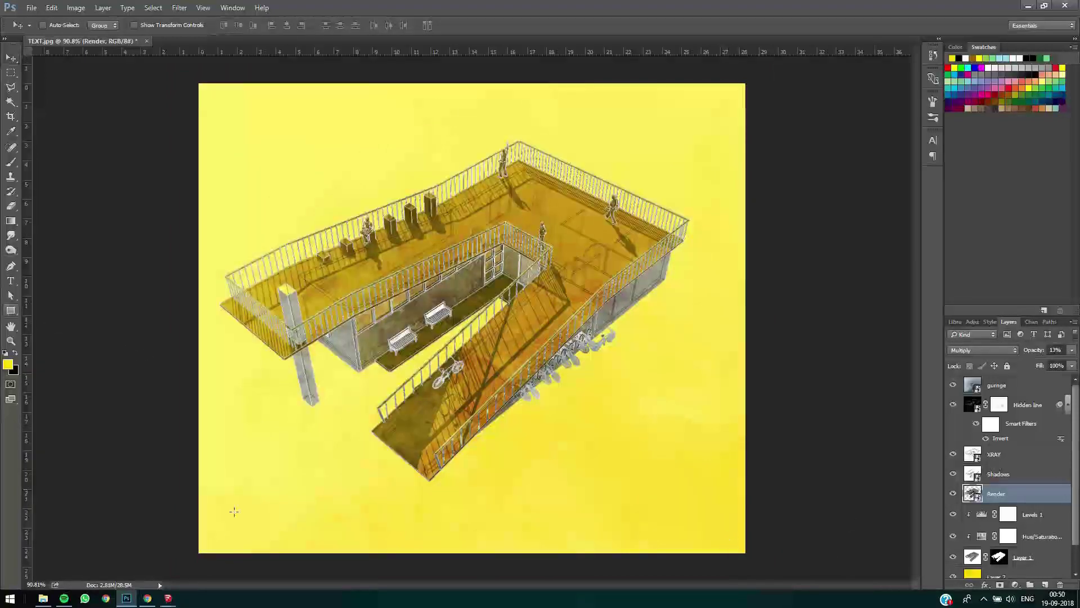
pyautogui.moveTo(192, 466); pyautogui.dragTo(745, 526)
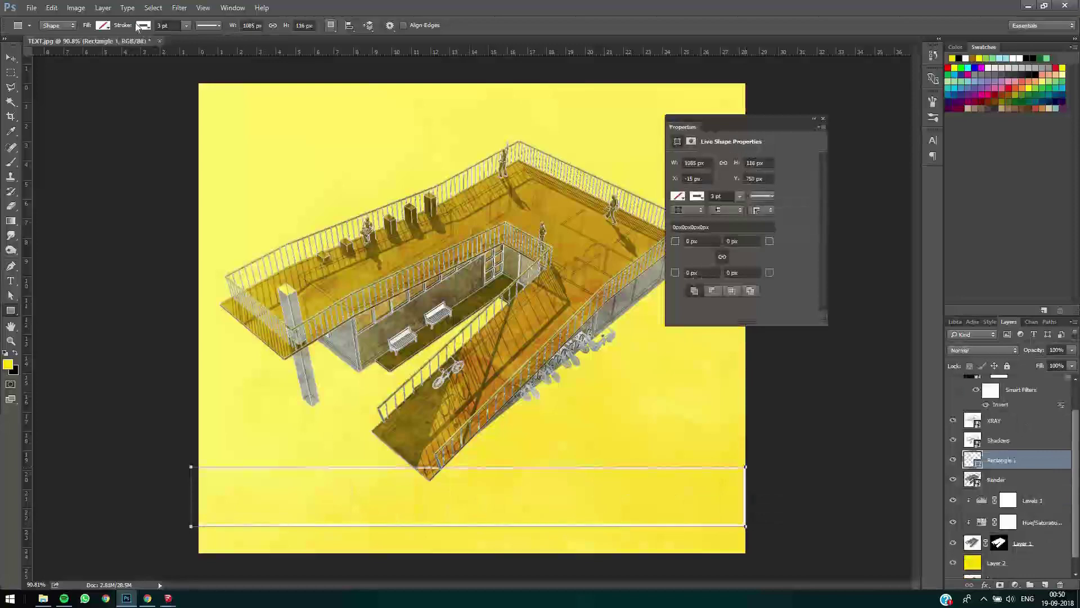
pyautogui.click(103, 25)
pyautogui.click(96, 47)
pyautogui.click(104, 26)
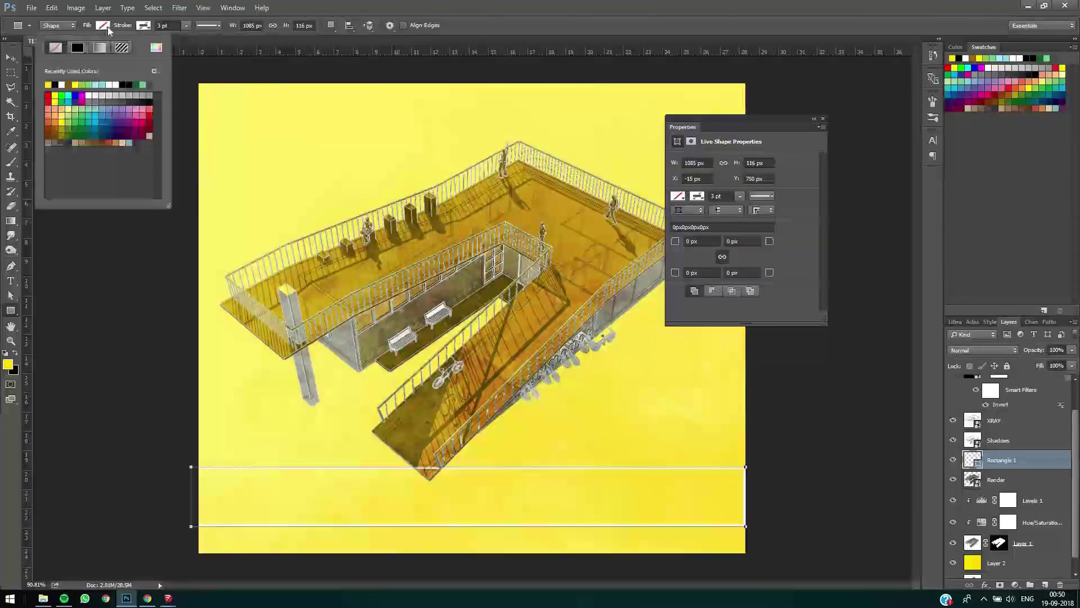
pyautogui.click(69, 85)
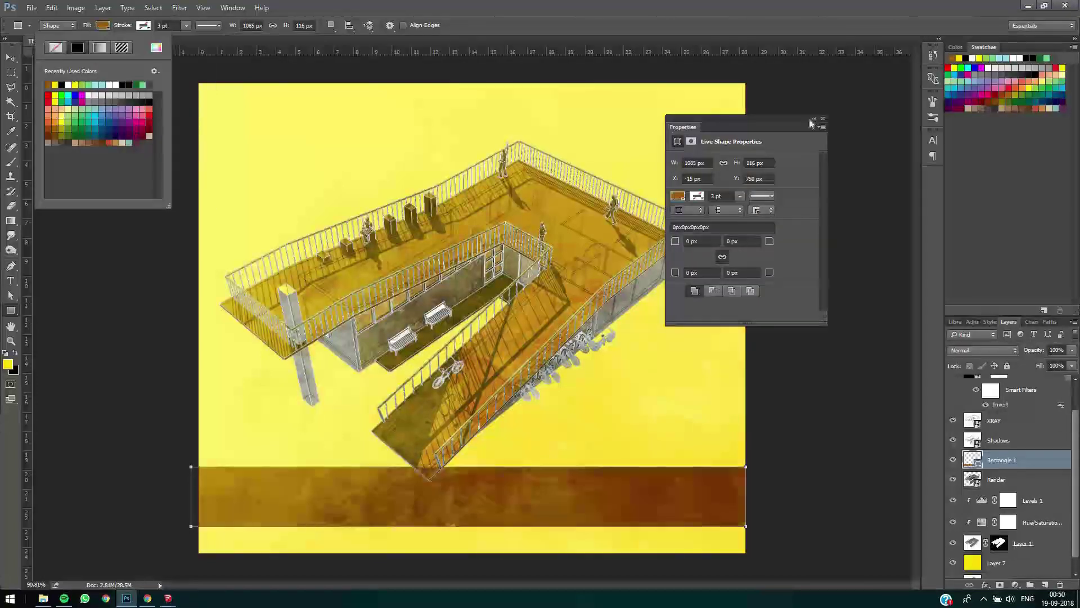
# Step: Duplicate the brown band and place the copy across the upper part of the canvas, level with the building's back railing
pyautogui.click(823, 119)
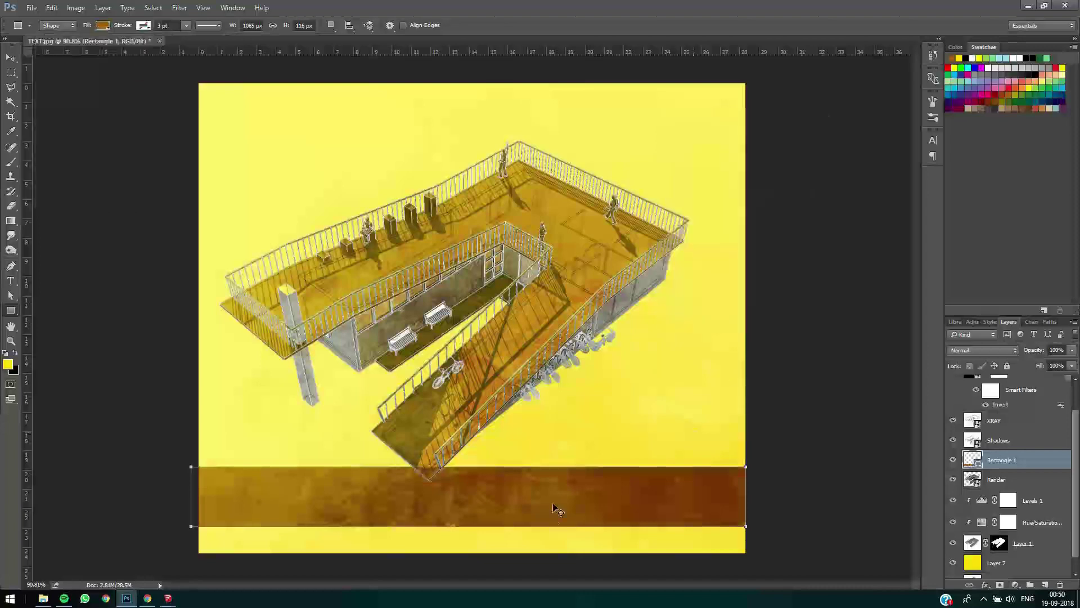
pyautogui.press('v')
pyautogui.moveTo(557, 506); pyautogui.dragTo(579, 167)
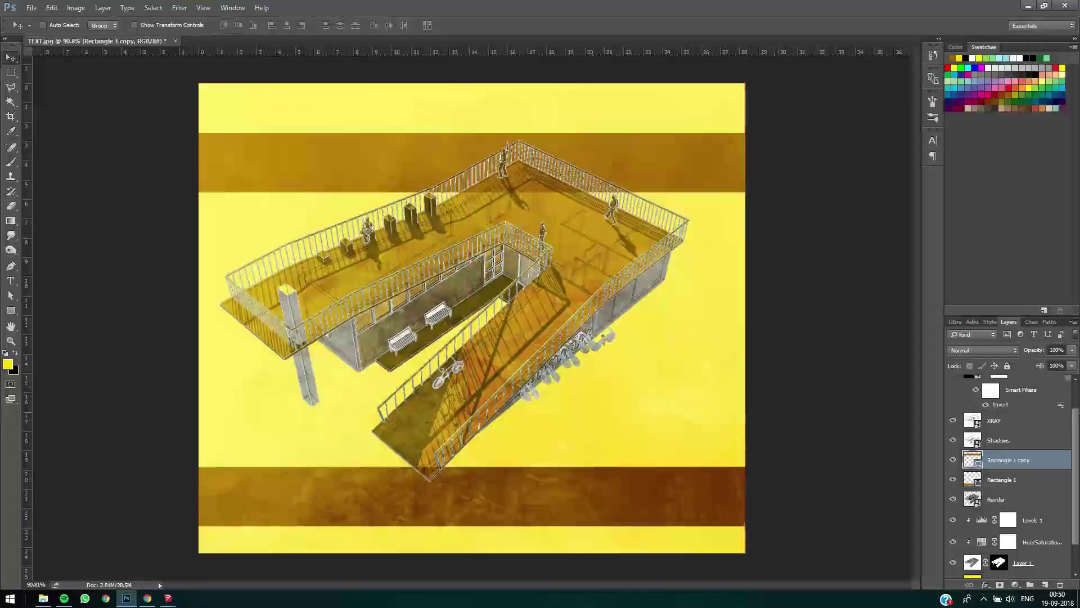
# Step: Add a Color Lookup adjustment layer above the gurnge texture layer
pyautogui.moveTo(1075, 420); pyautogui.dragTo(1074, 383)
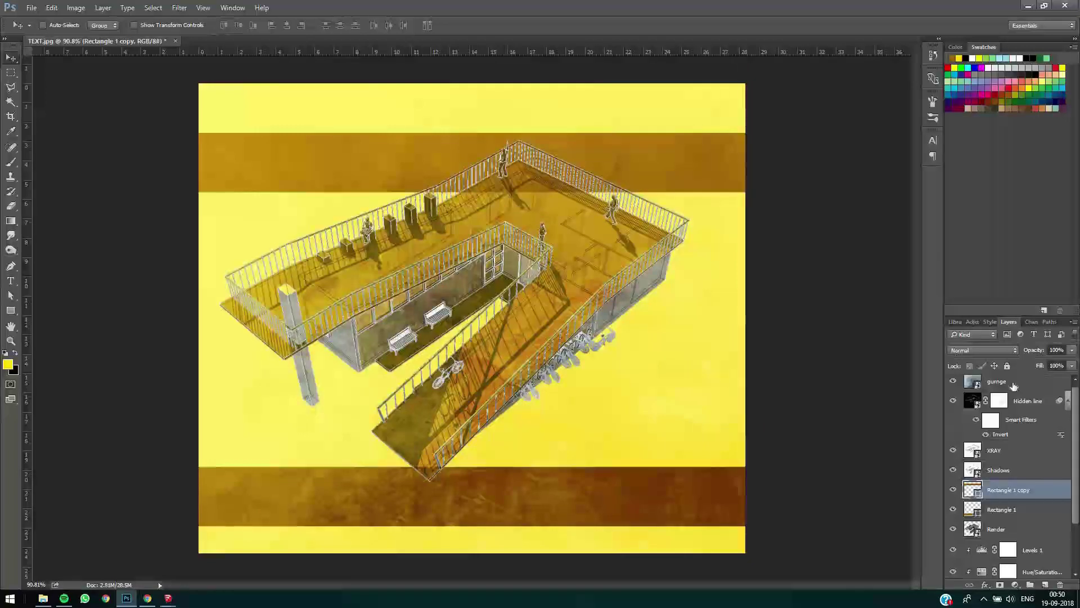
pyautogui.click(1071, 383)
pyautogui.click(1017, 586)
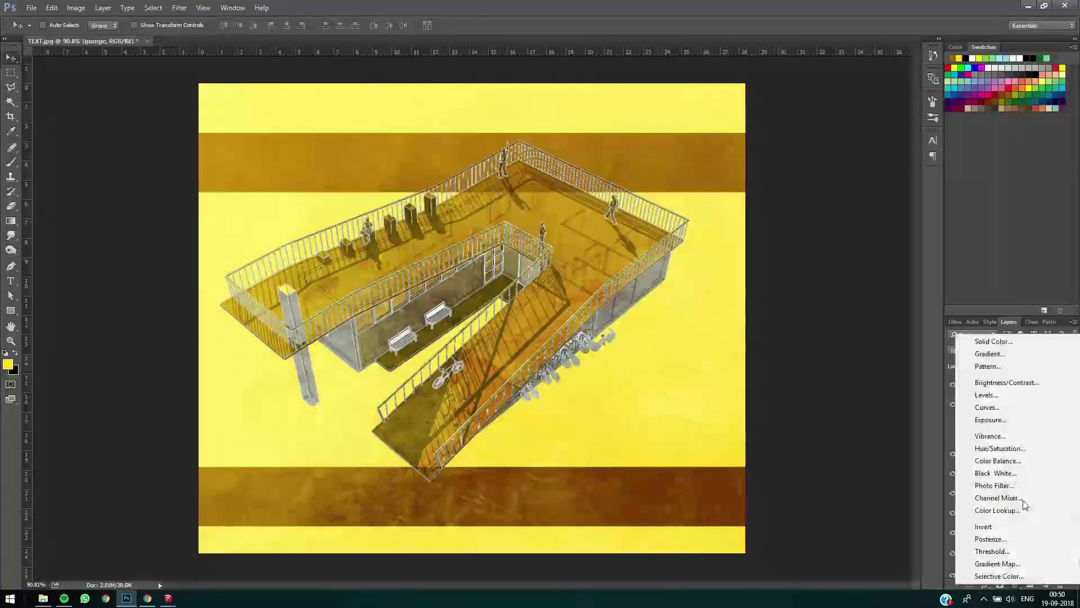
pyautogui.click(263, 387)
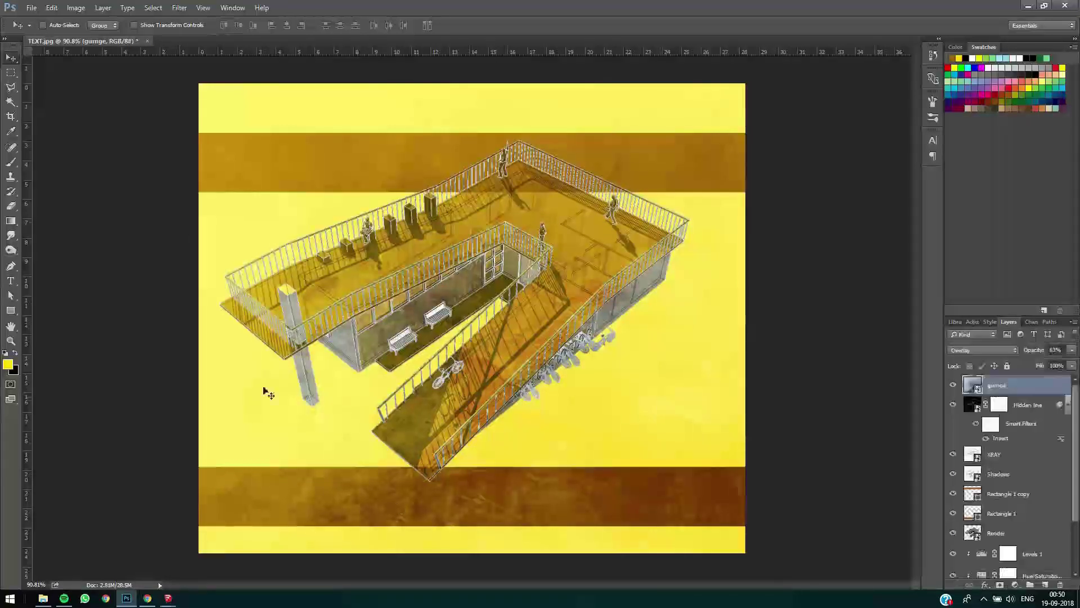
pyautogui.hotkey('alt', 'Tab')
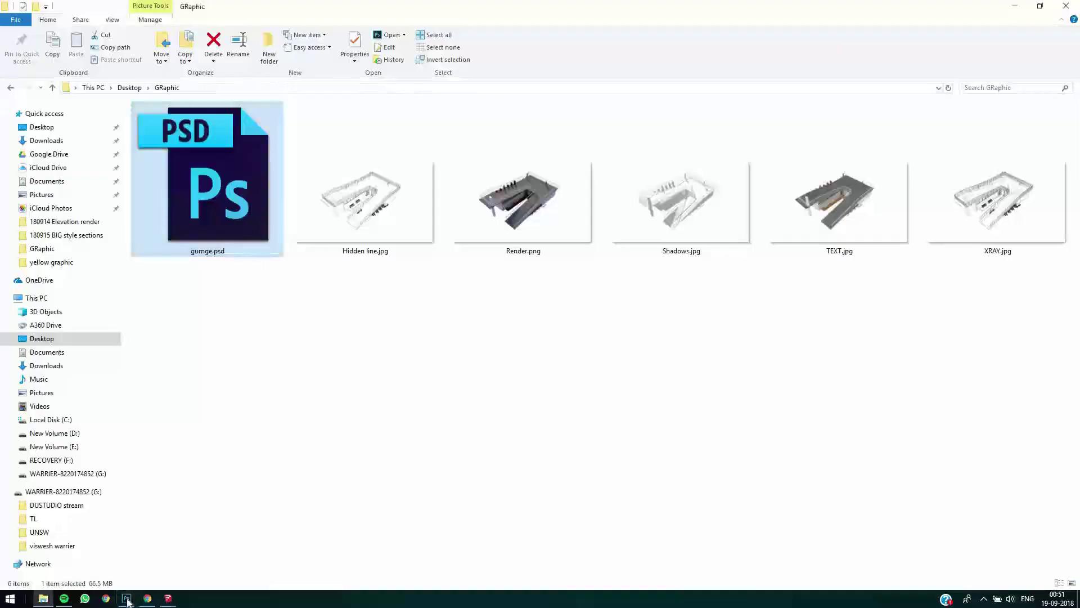
pyautogui.click(128, 601)
pyautogui.click(1017, 586)
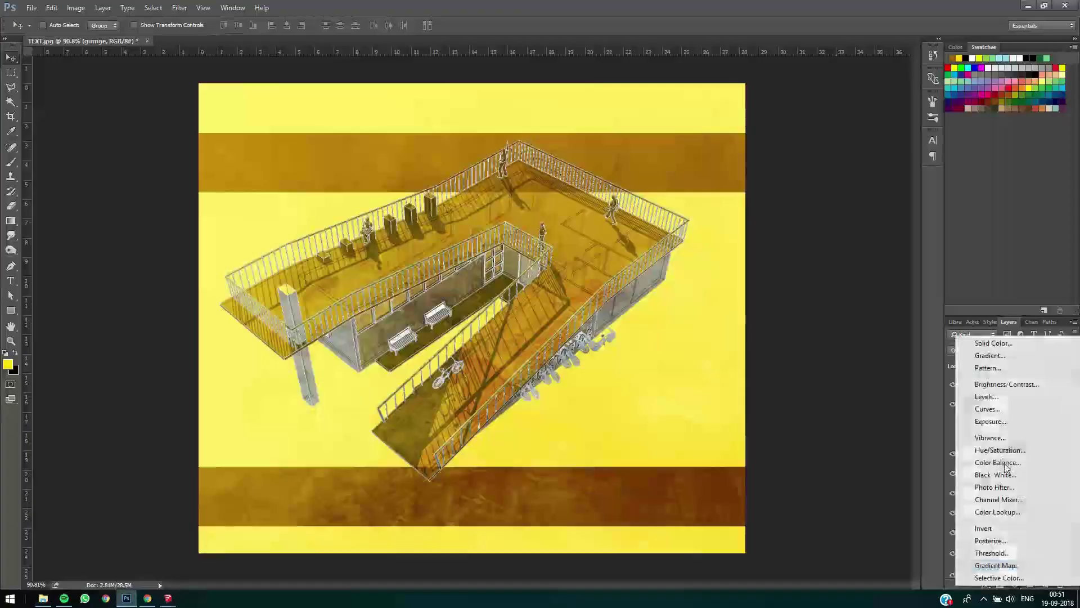
pyautogui.click(997, 512)
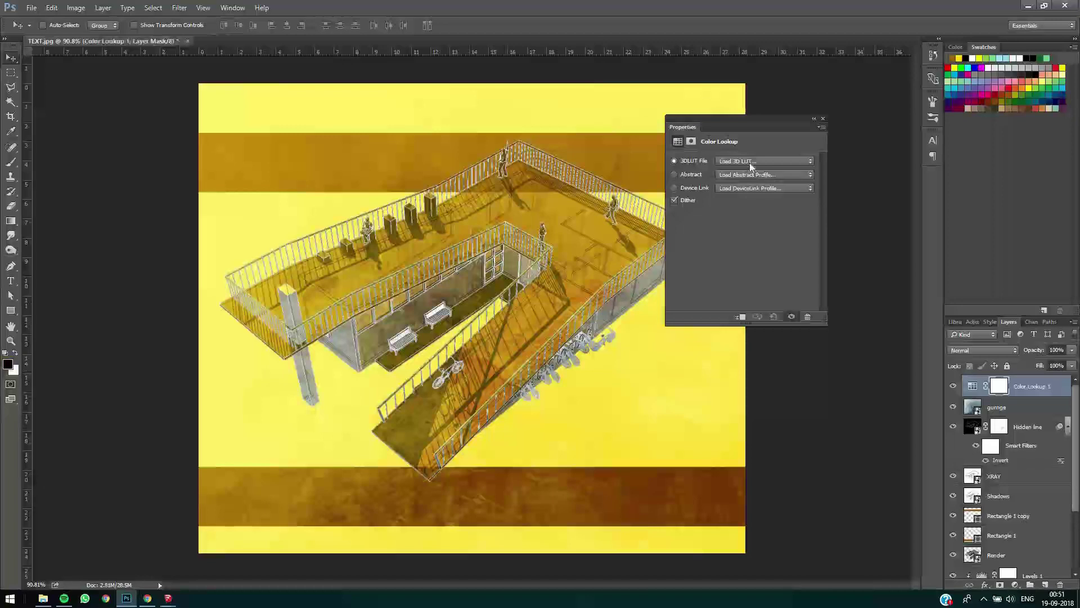
# Step: Try several 3DLUT presets on the Color Lookup layer, including 2Strip.look and Candlelight.CUBE
pyautogui.click(750, 163)
pyautogui.click(751, 164)
pyautogui.click(749, 161)
pyautogui.click(748, 161)
pyautogui.press('Down')
pyautogui.press('Down')
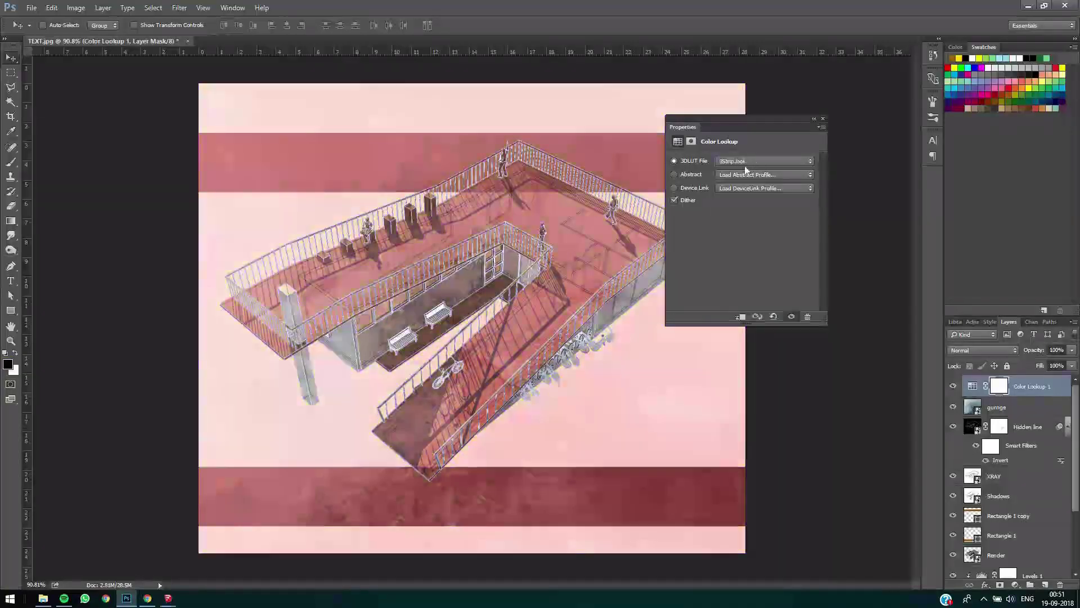
pyautogui.press('Down')
pyautogui.press('Down')
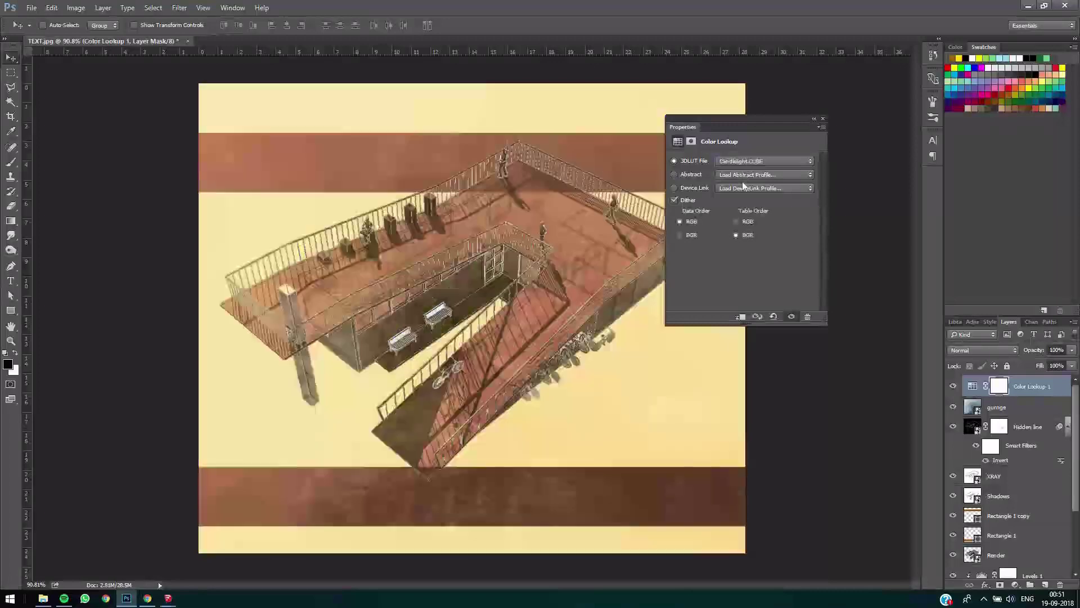
# Step: Apply the Sienna-Blue abstract profile, lower the Color Lookup layer to 57% opacity, and compare the image with and without it
pyautogui.click(749, 175)
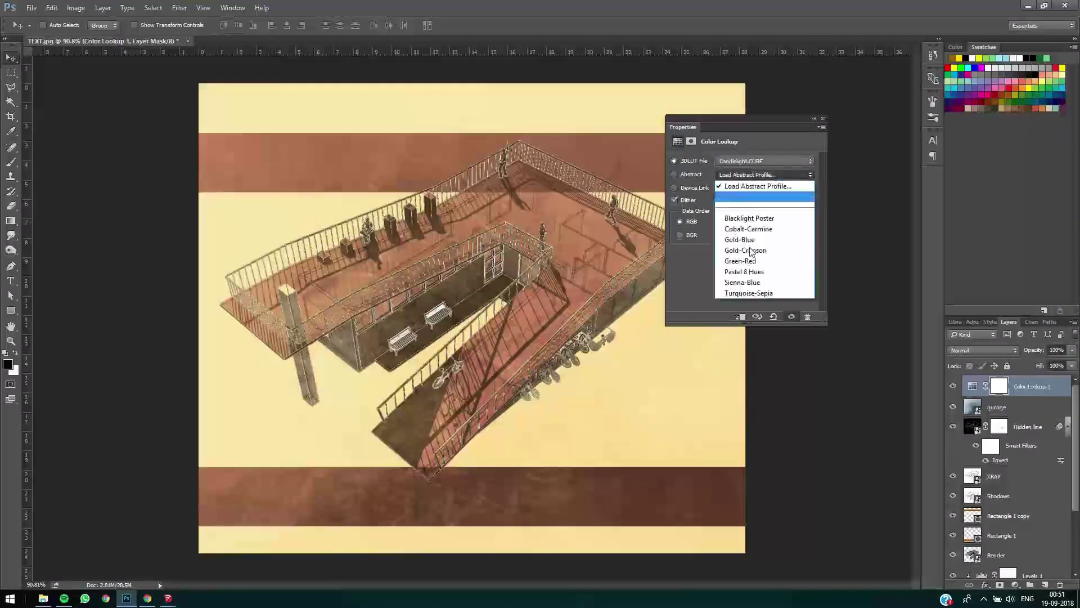
pyautogui.click(753, 282)
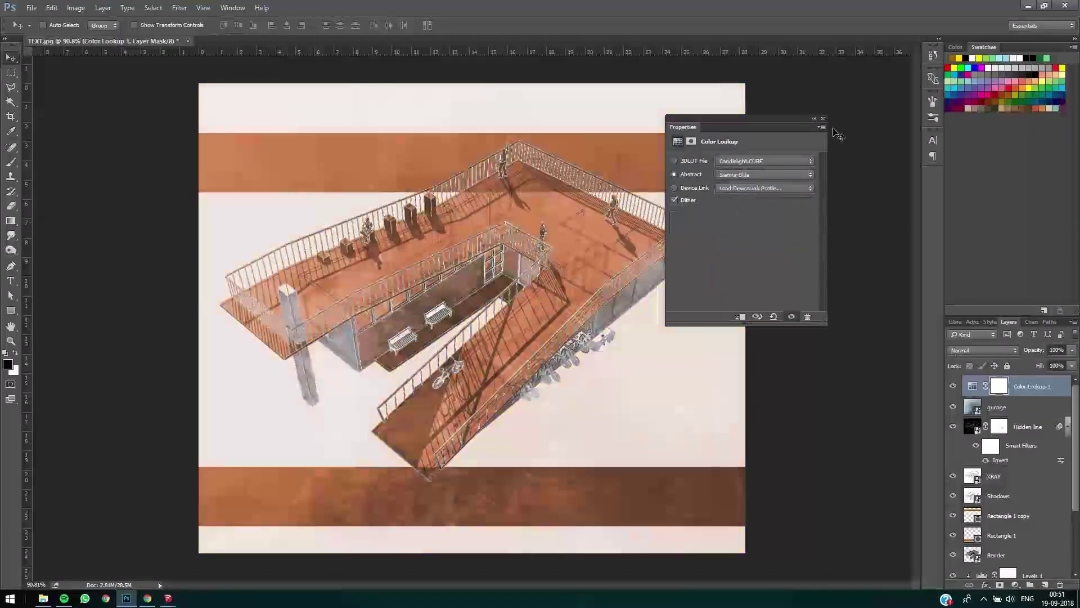
pyautogui.click(822, 120)
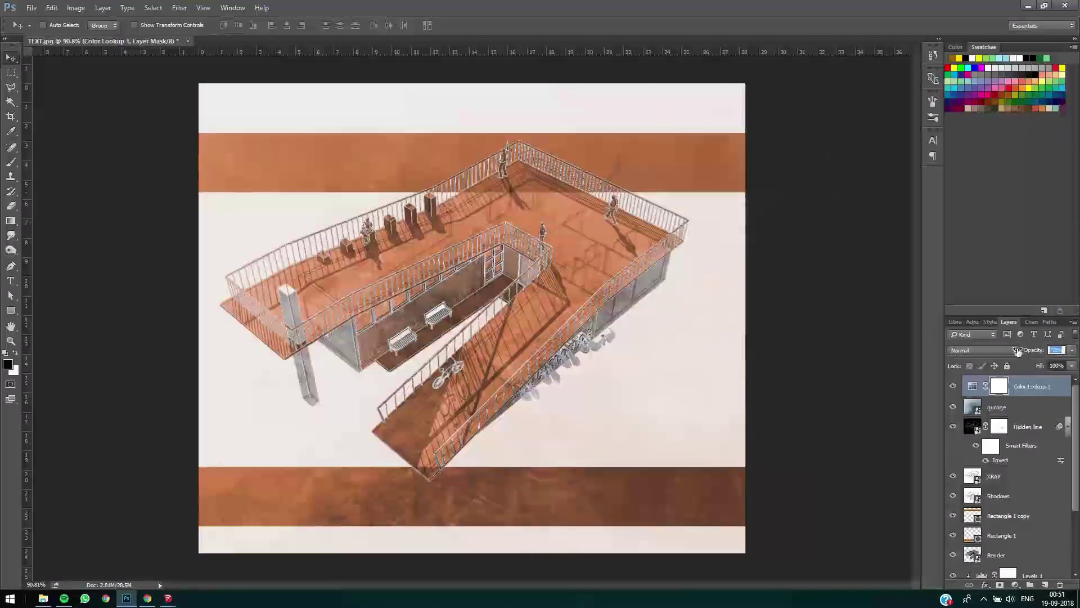
pyautogui.moveTo(1017, 351)
pyautogui.mouseDown()
pyautogui.moveTo(1009, 350)
pyautogui.moveTo(1030, 352)
pyautogui.mouseUp()
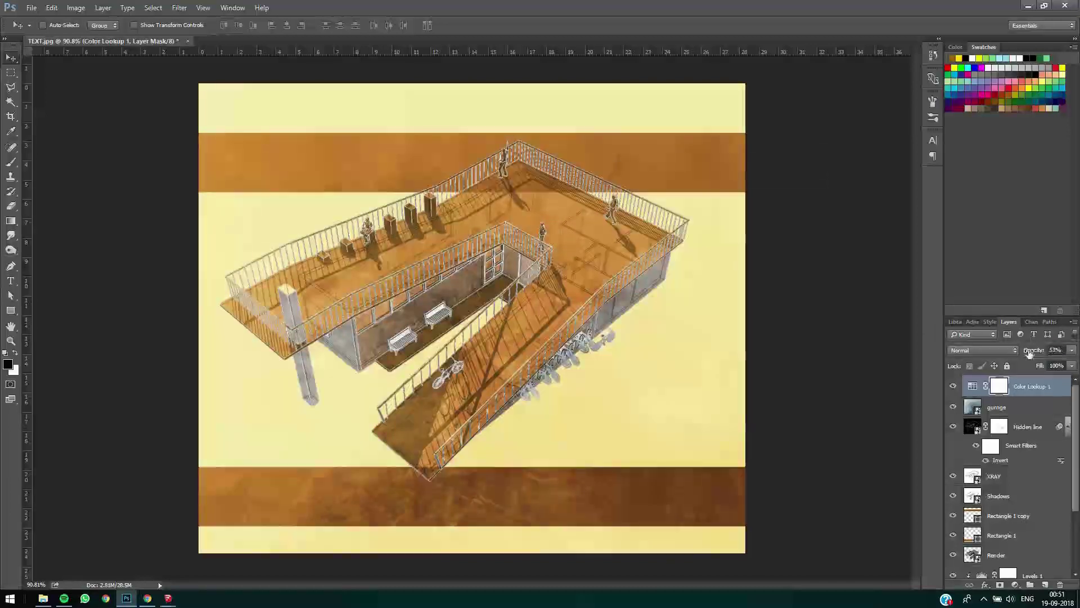
pyautogui.click(952, 386)
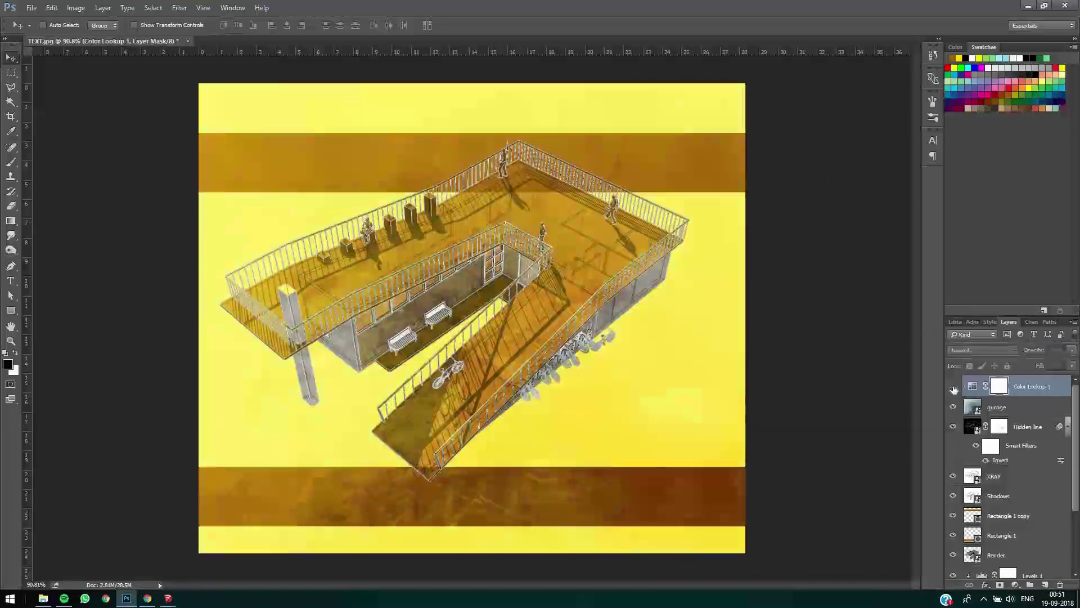
pyautogui.click(953, 386)
# Step: Add a Curves adjustment layer on top and shape a gentle S-curve with raised highlights and slightly lowered shadows
pyautogui.click(1015, 586)
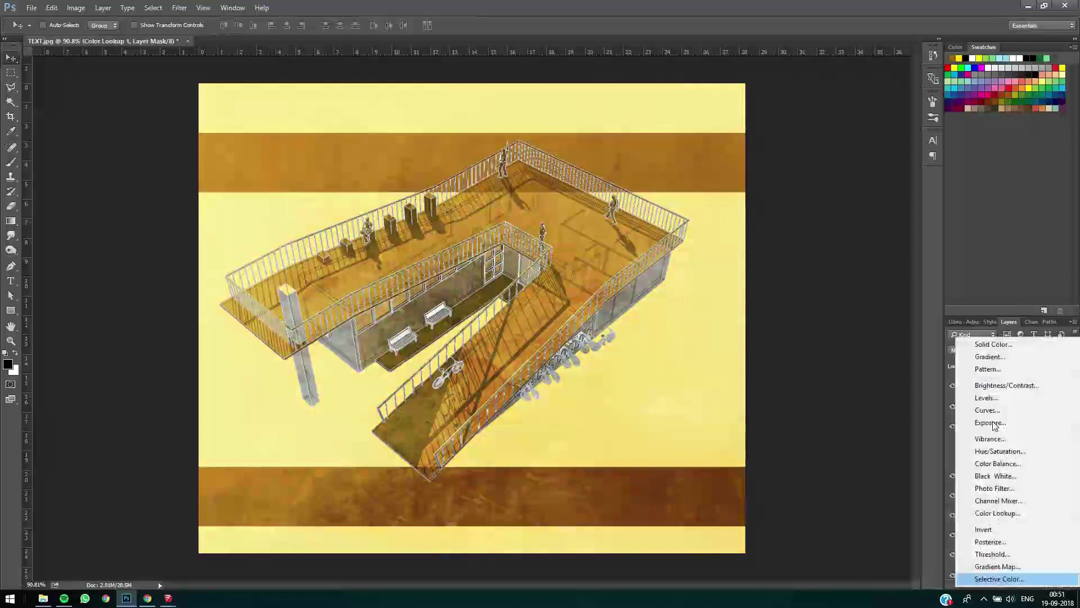
pyautogui.click(989, 411)
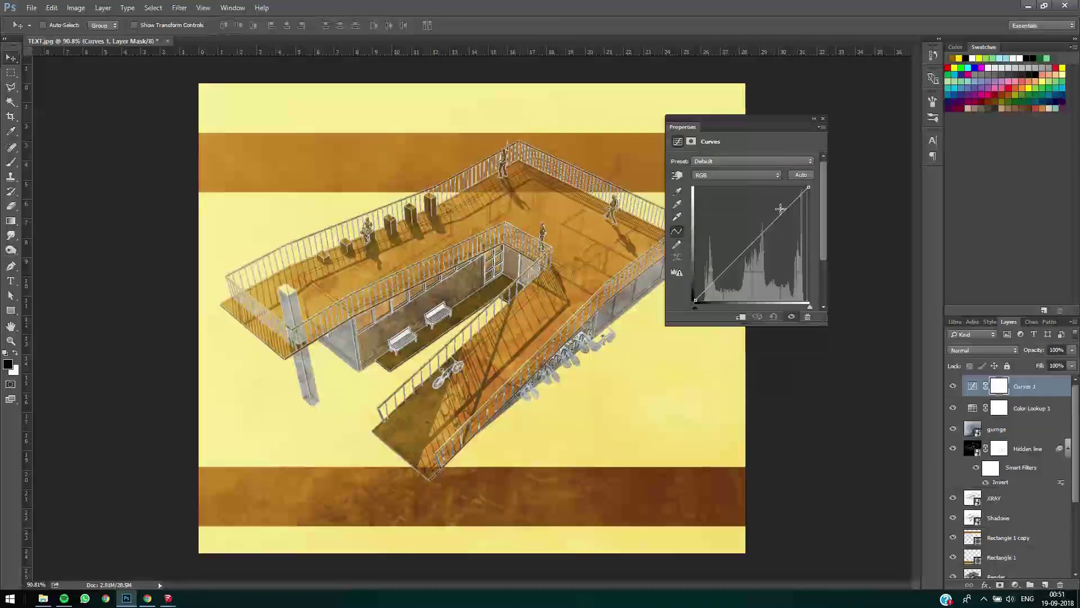
pyautogui.moveTo(784, 210); pyautogui.dragTo(780, 208)
pyautogui.click(733, 264)
pyautogui.moveTo(734, 265); pyautogui.dragTo(735, 266)
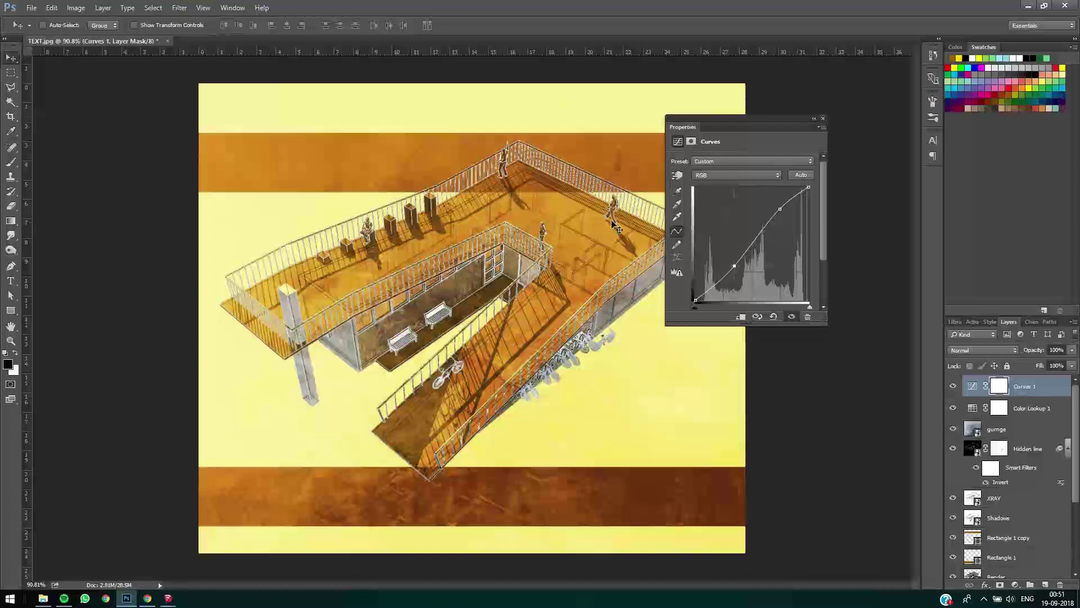
pyautogui.click(823, 119)
# Step: Compare the graphic before and after the Curves edit, and examine it fitted to the screen without the interface panels
pyautogui.hotkey('ctrl', 'z')
pyautogui.hotkey('ctrl', 'z')
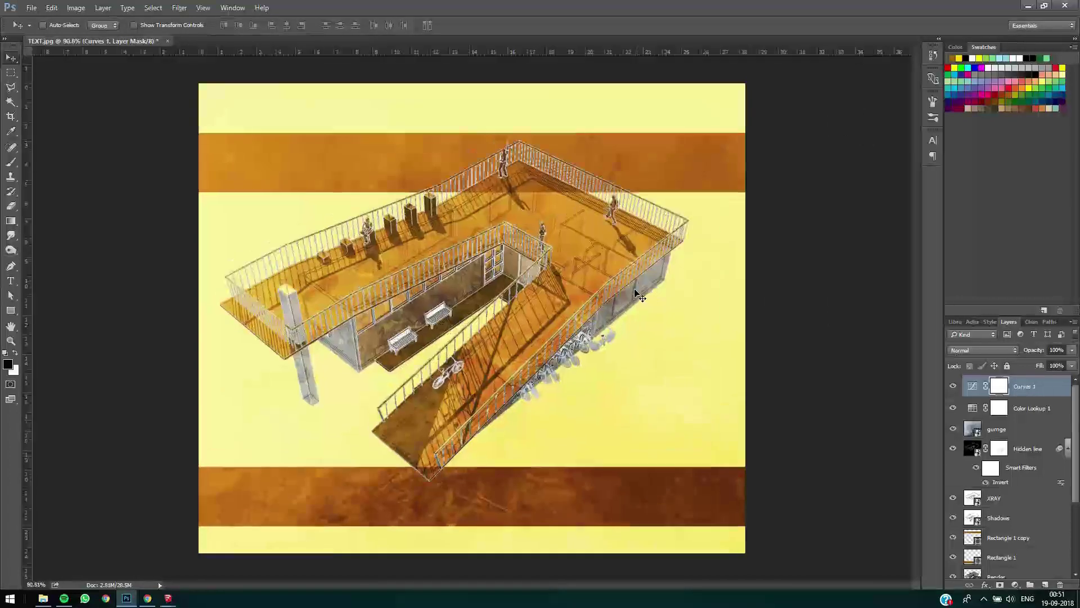
pyautogui.press('Tab')
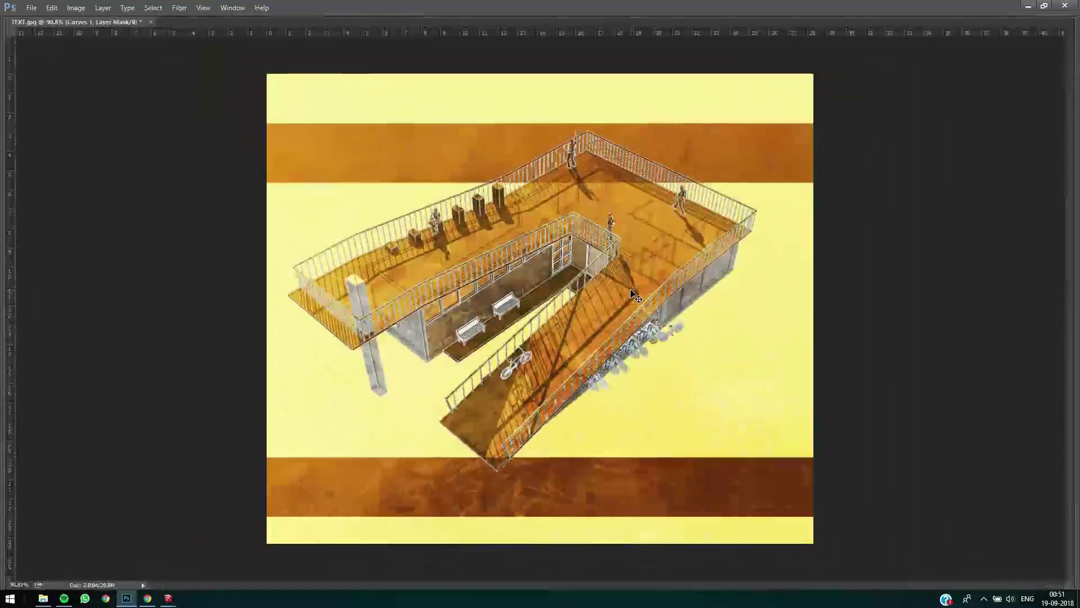
pyautogui.hotkey('ctrl', '0')
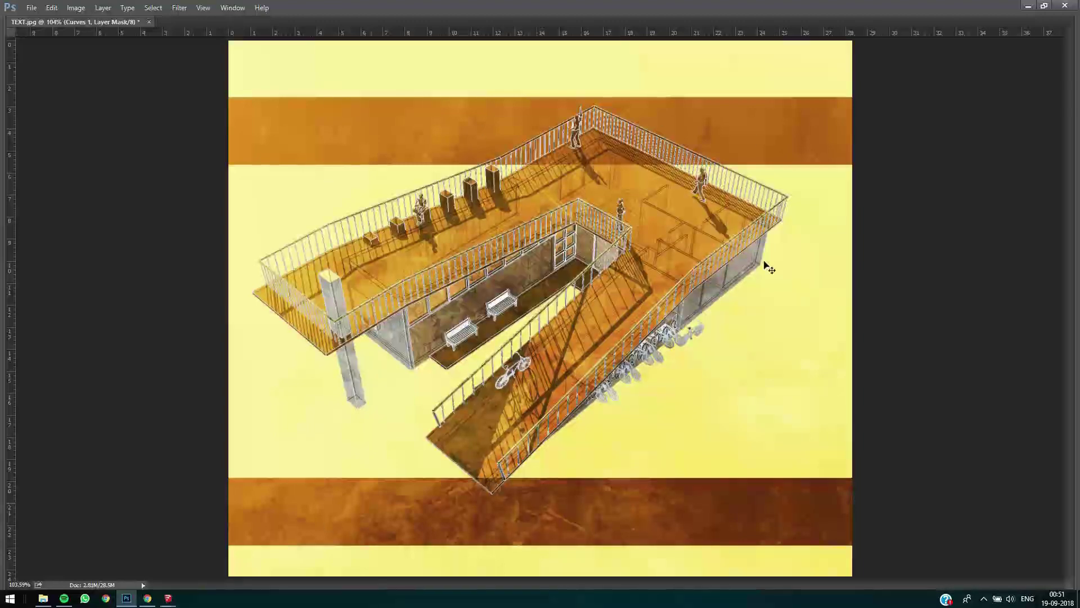
pyautogui.press('Tab')
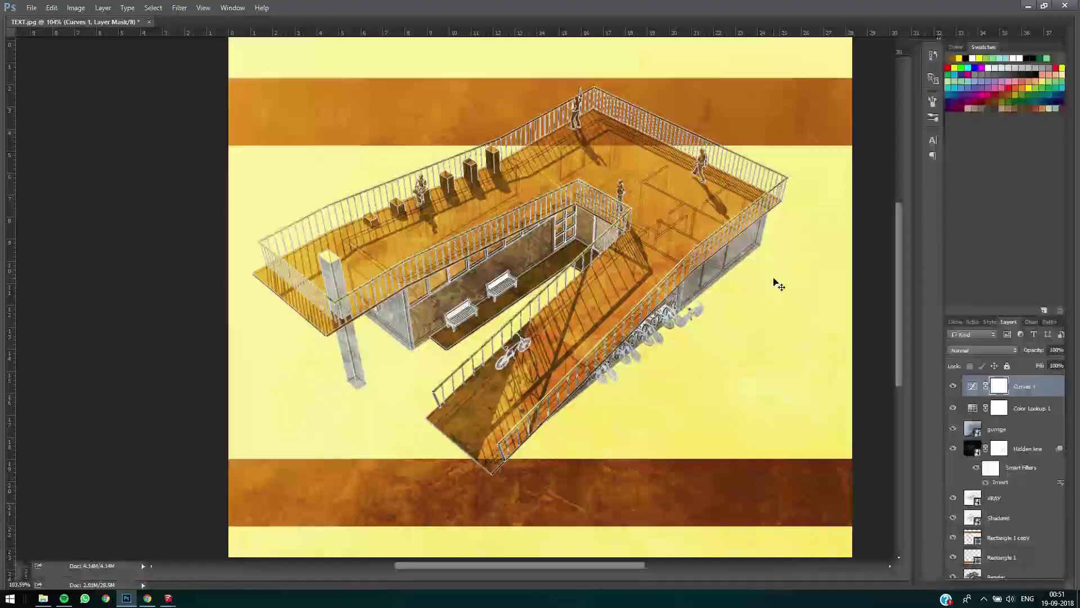